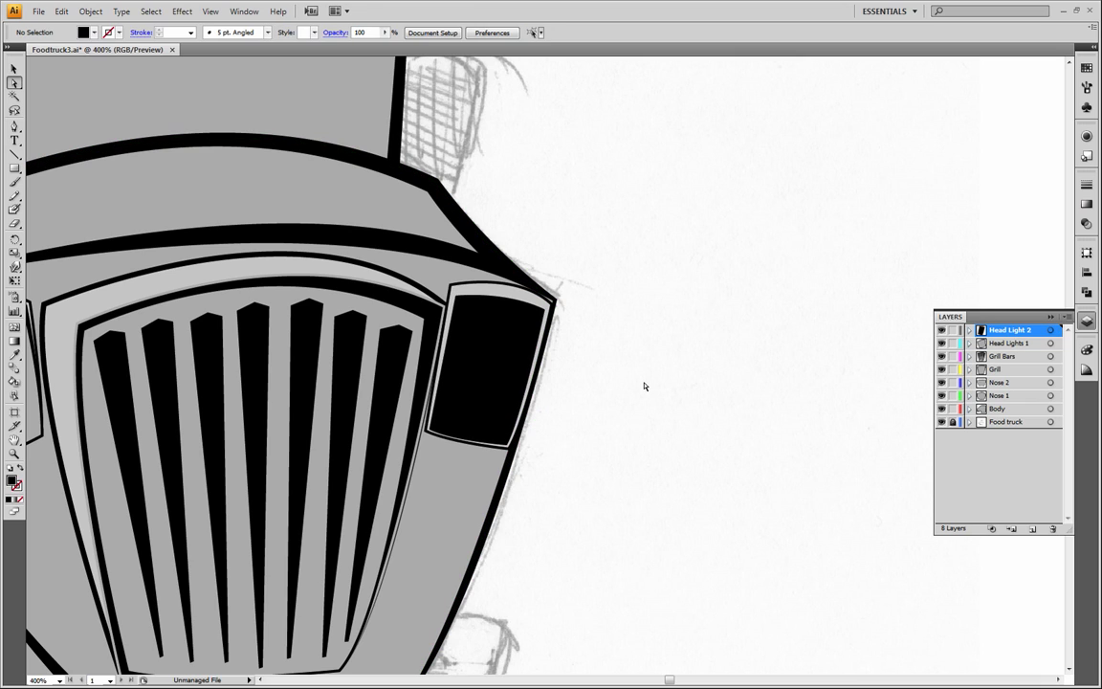
Step: Duplicate the right headlight's black shape in front and fill the copy with the body's grey using the Eyedropper
left_click(510, 367)
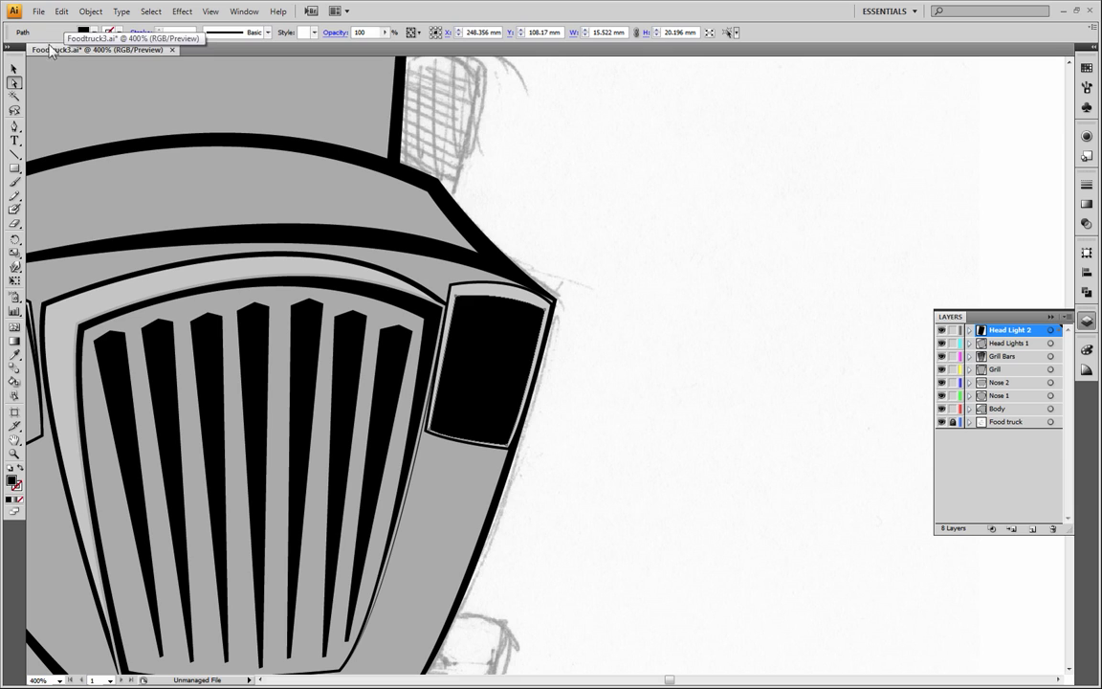
left_click(60, 13)
left_click(74, 78)
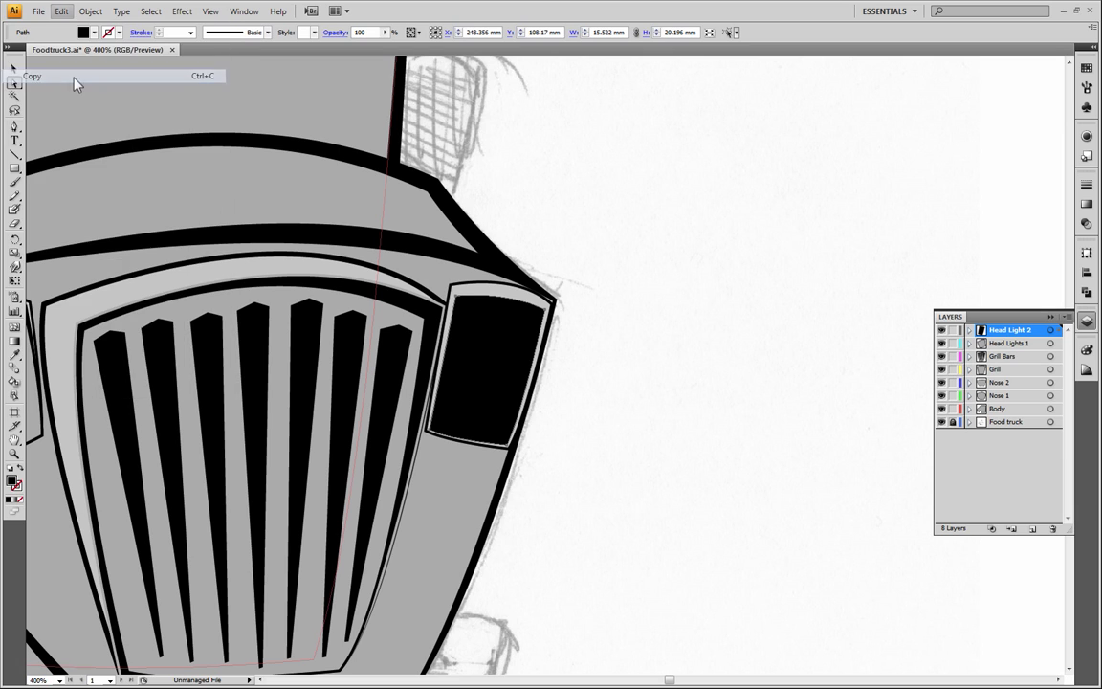
left_click(60, 12)
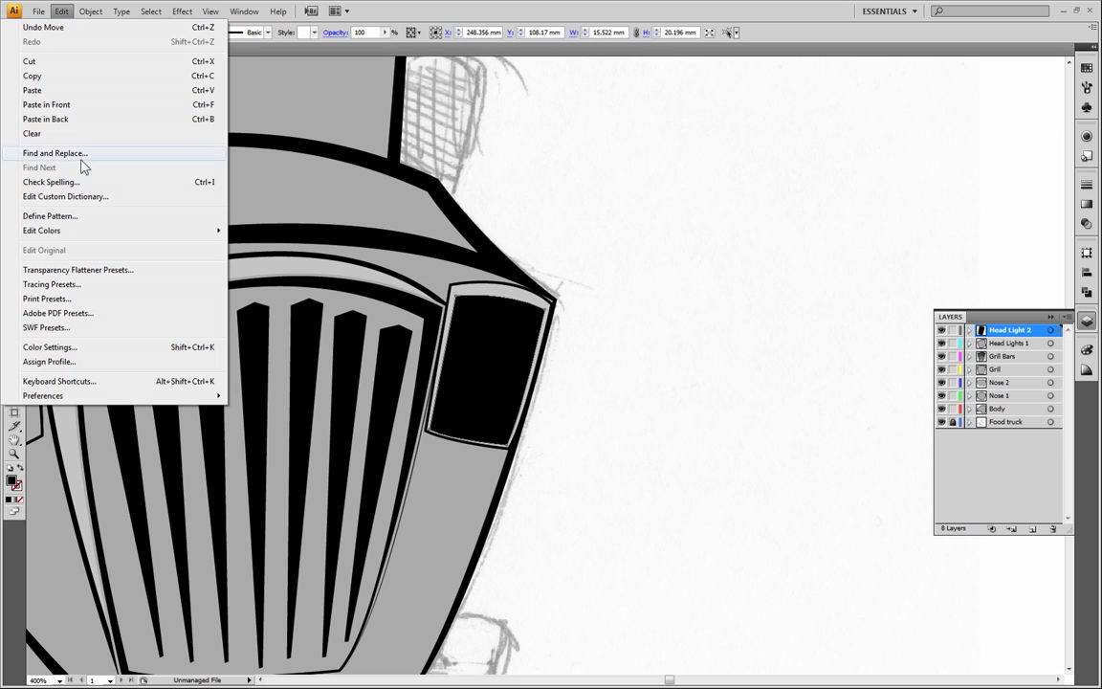
left_click(74, 105)
left_click(520, 360)
left_click(15, 354)
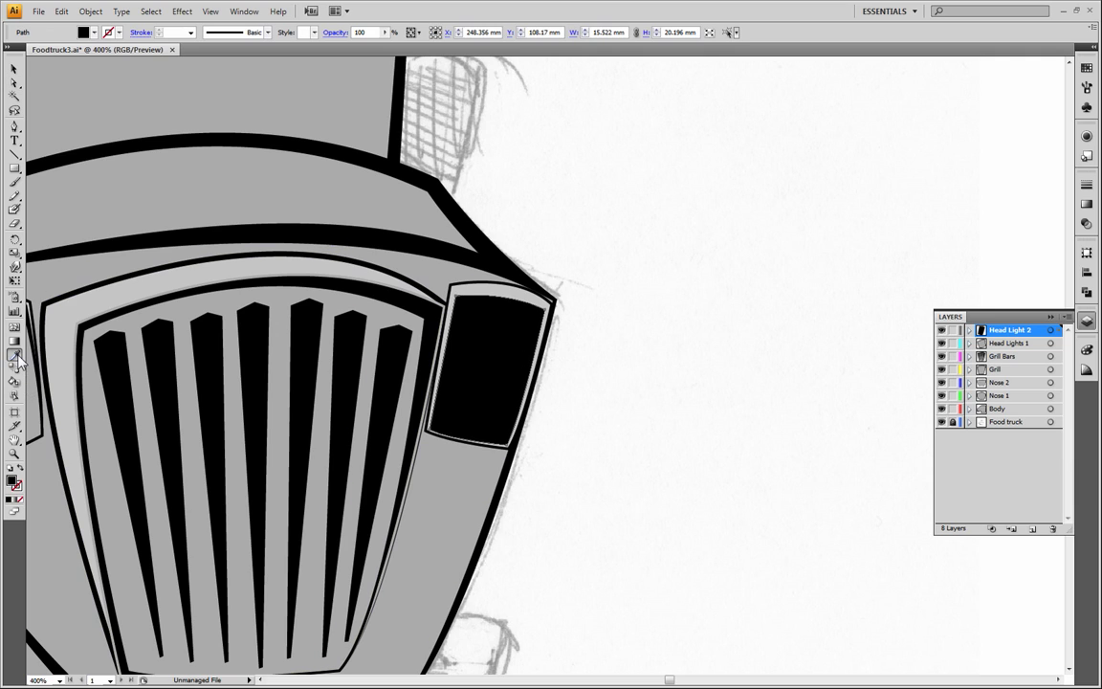
left_click(439, 476)
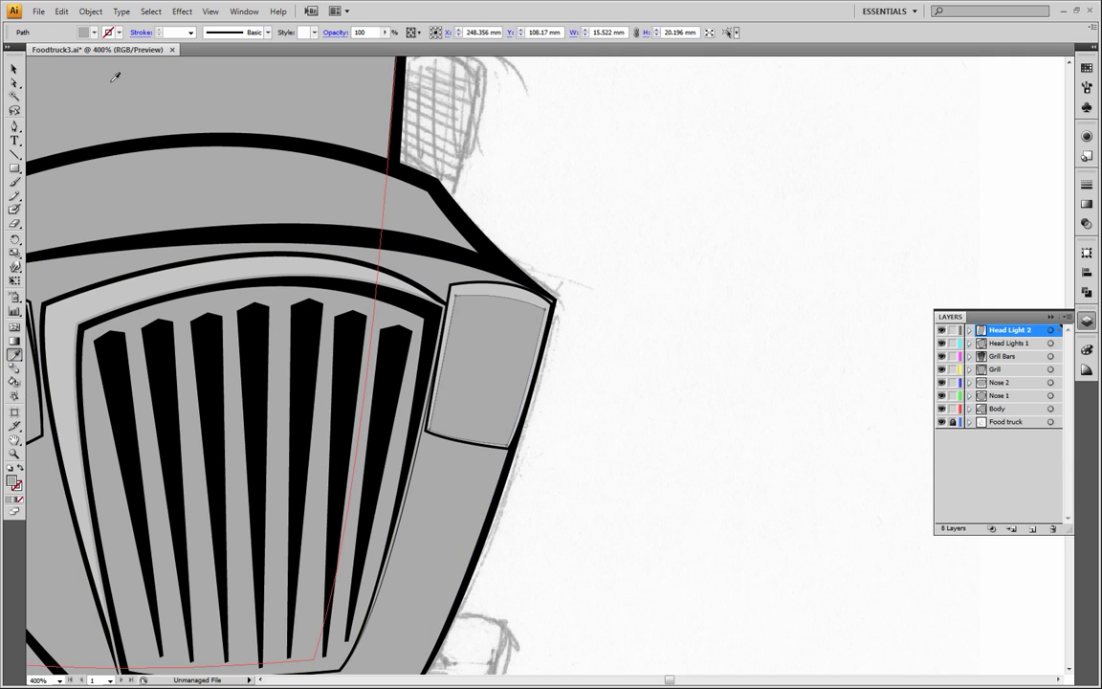
left_click(15, 83)
left_click(679, 283)
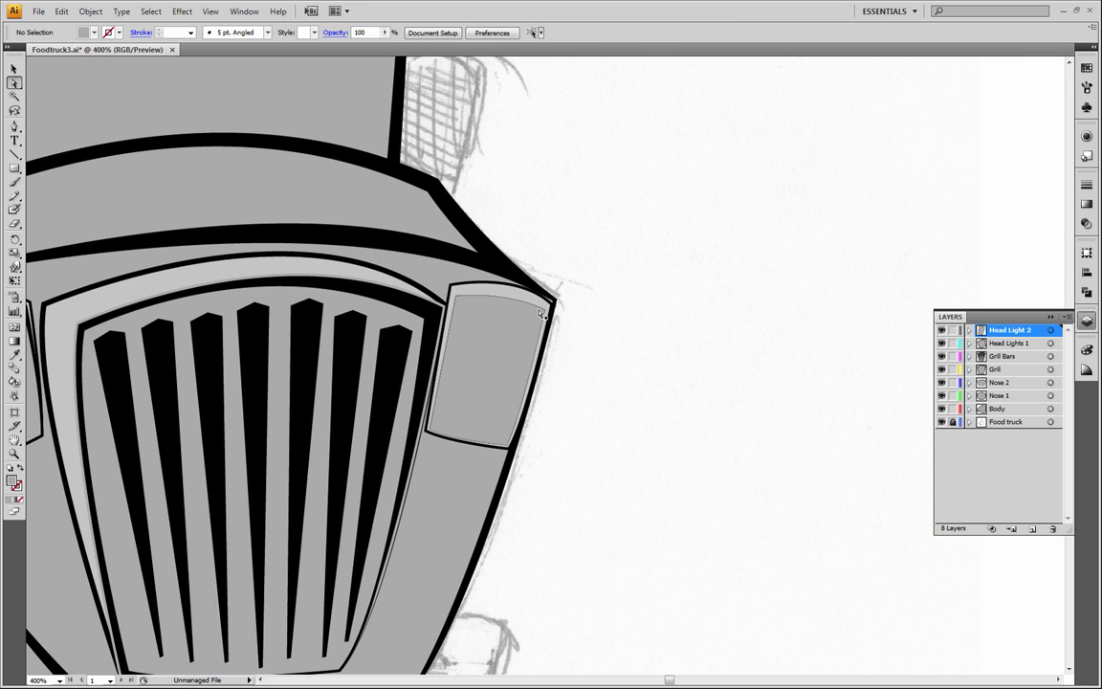
Step: Move the upper corner anchor points of the right headlight's grey copy inward to form a black rim along its edge
left_click(547, 307)
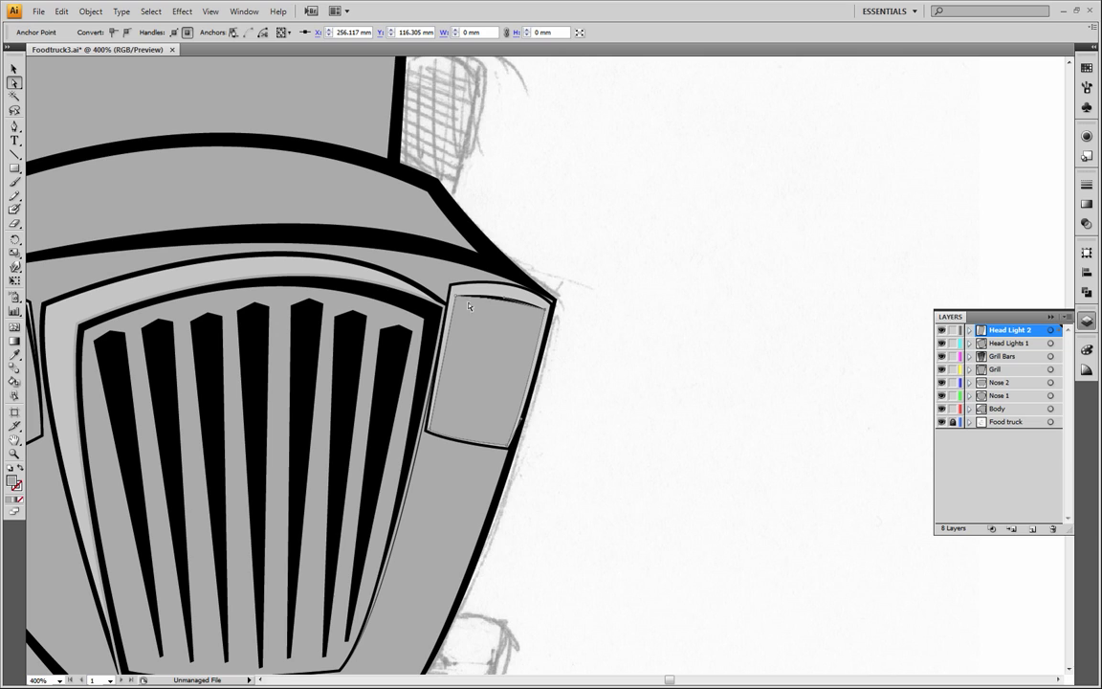
left_click_drag(460, 300, 461, 304)
left_click(610, 344)
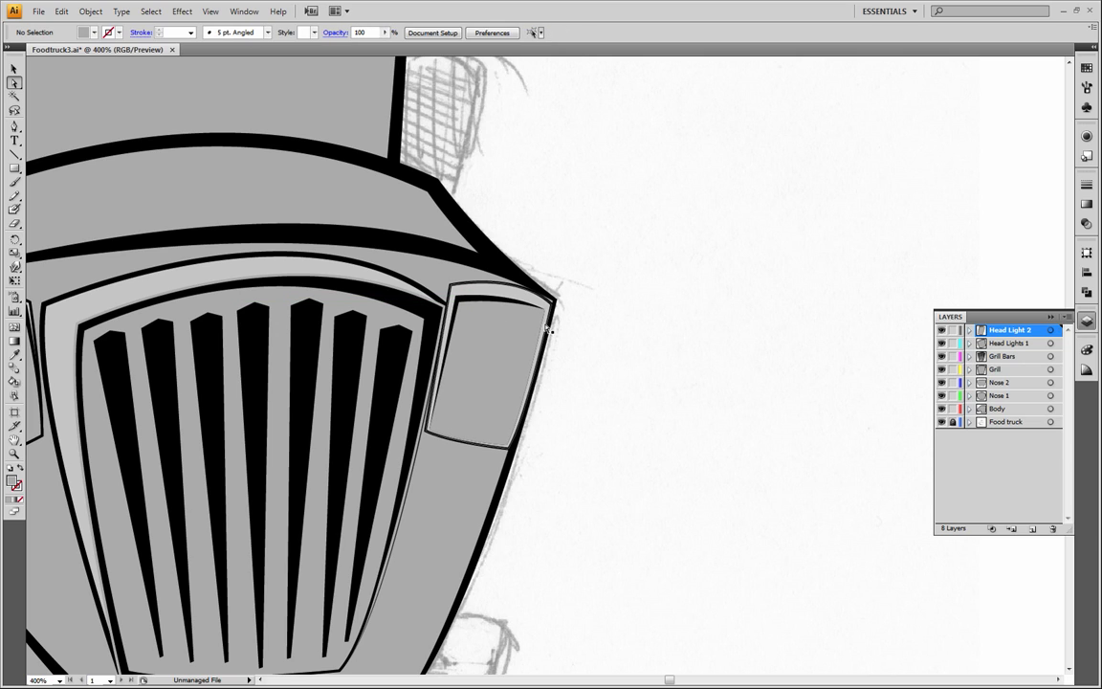
left_click(550, 312)
mouse_move(550, 312)
left_mouse_down()
mouse_move(555, 301)
mouse_move(541, 311)
mouse_move(554, 313)
left_mouse_up()
left_click(524, 462)
Step: Adjust the lower corner anchor points of the right headlight's grey copy to leave a thin black rim
left_click(509, 449)
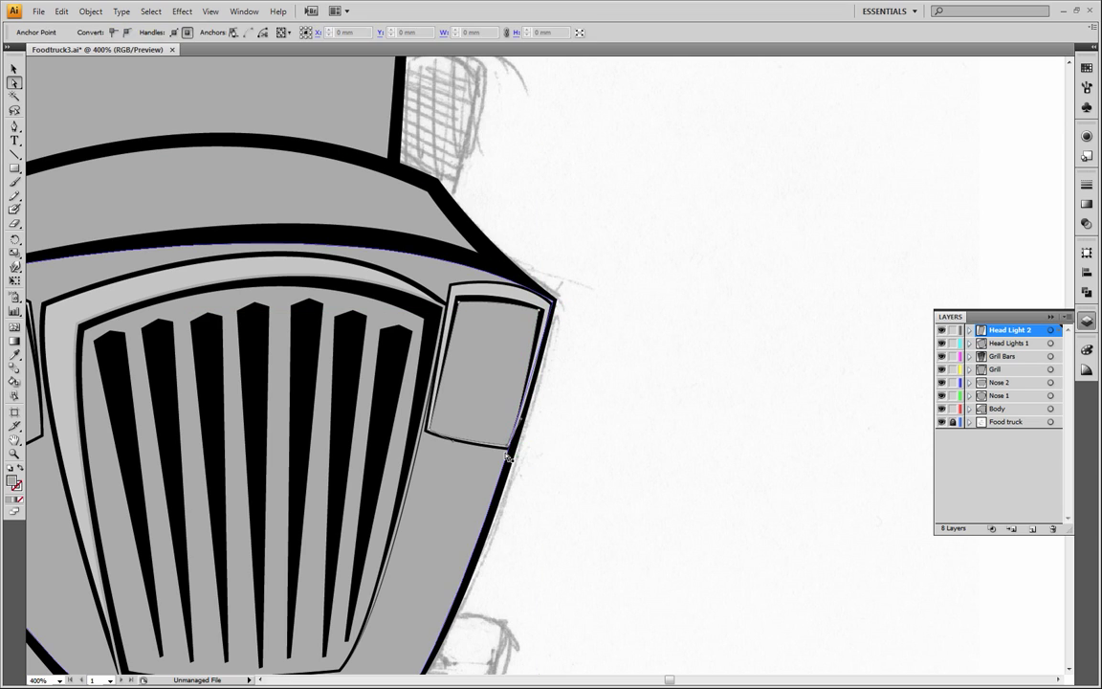
left_click_drag(507, 447, 503, 442)
left_click_drag(430, 436, 433, 435)
left_click(565, 443)
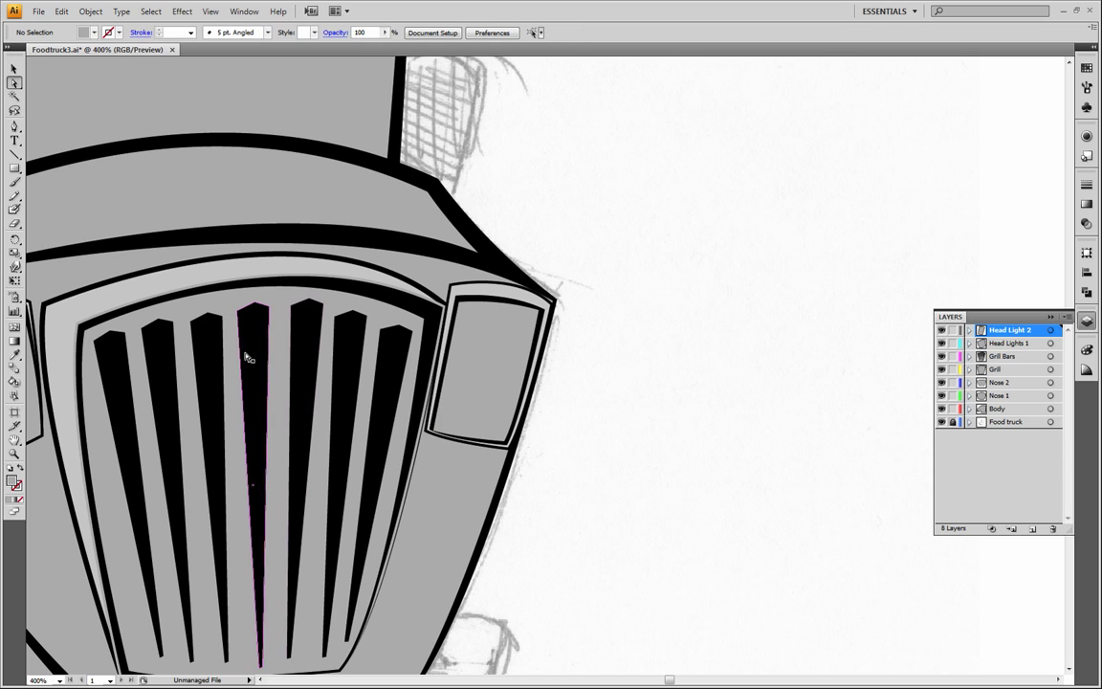
left_click(505, 445)
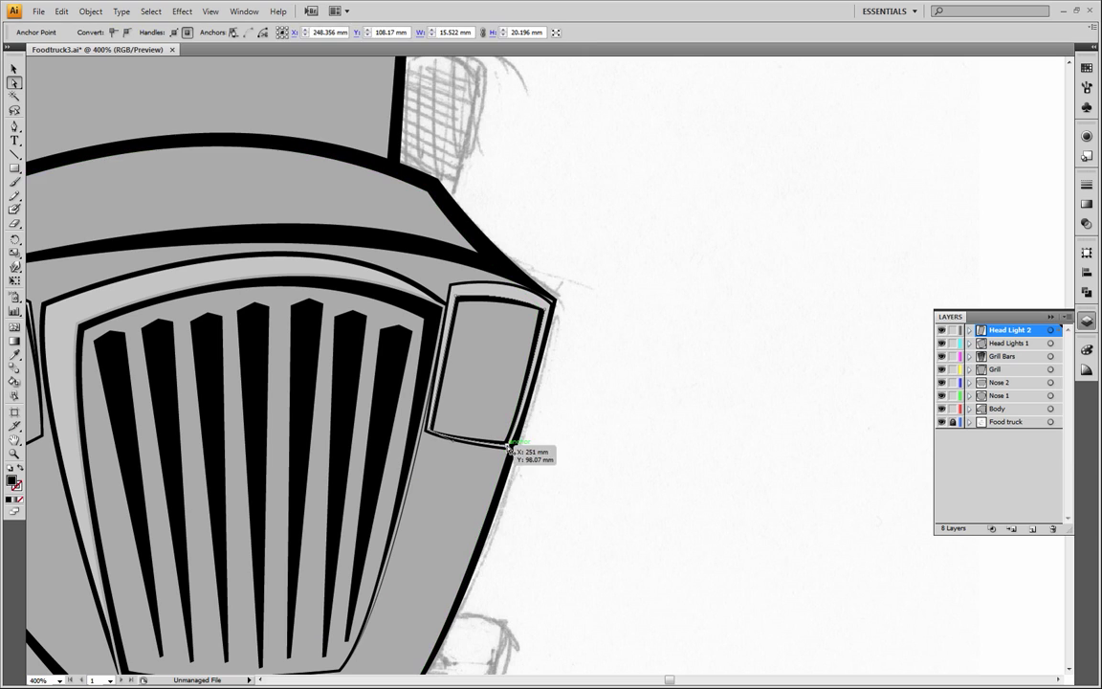
left_click_drag(505, 443, 509, 446)
left_click(589, 463)
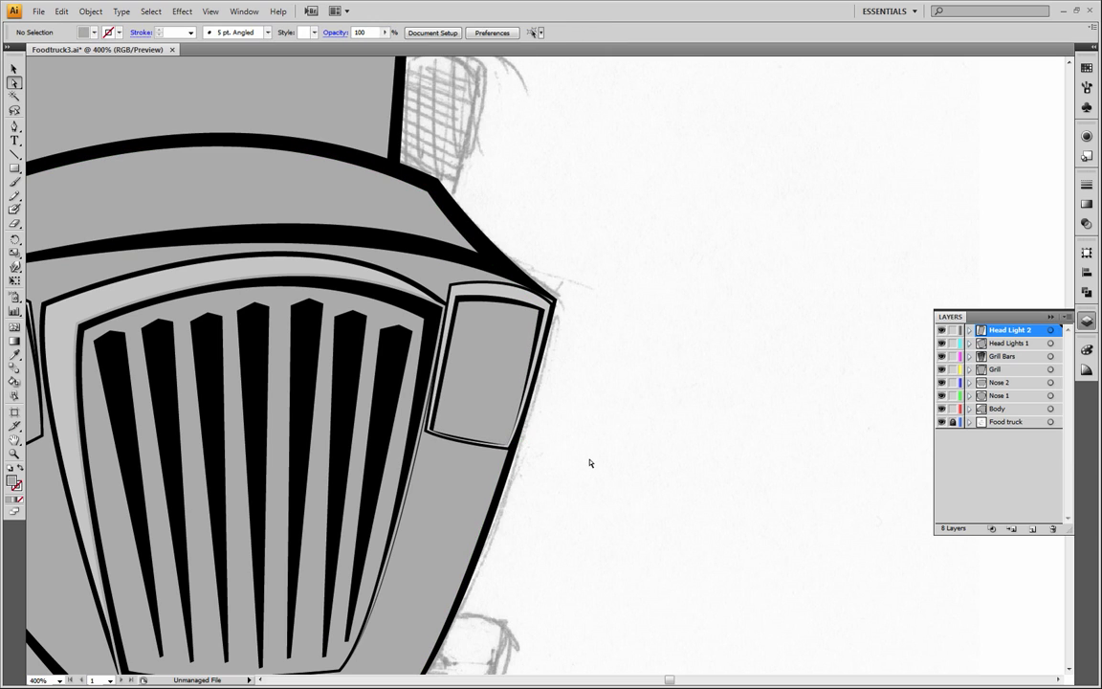
Step: Examine the right headlight's lower edge and its grey inner shape for evenness of the black rim
left_click(15, 454)
left_click(378, 453, "alt")
left_click(428, 444, "alt")
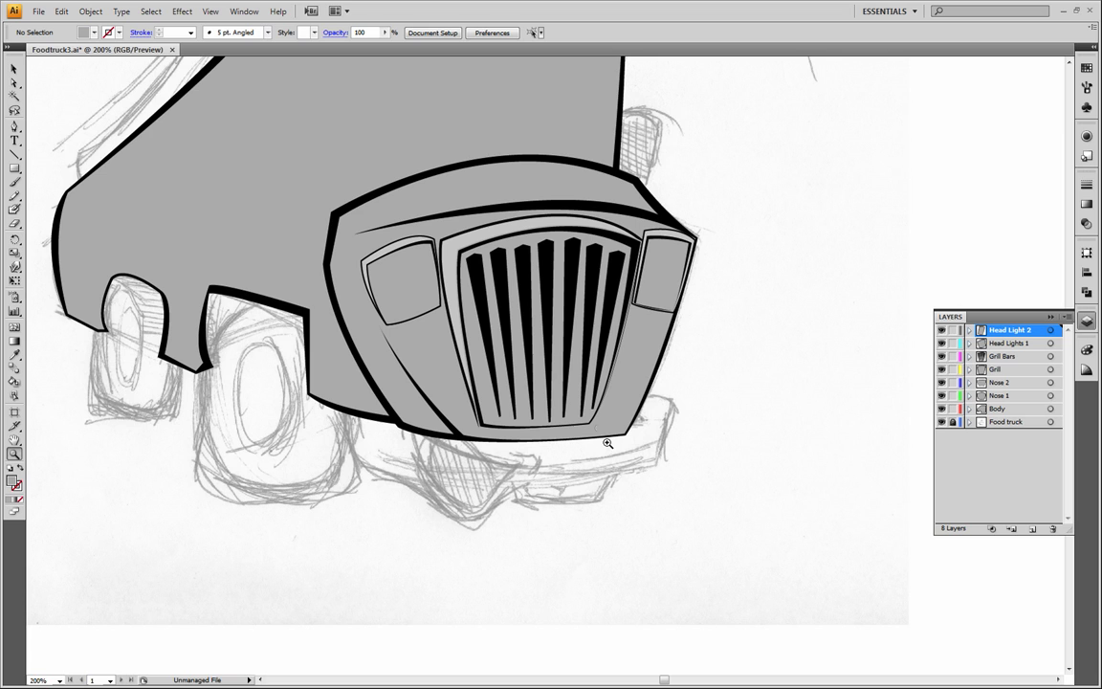
left_click(669, 325)
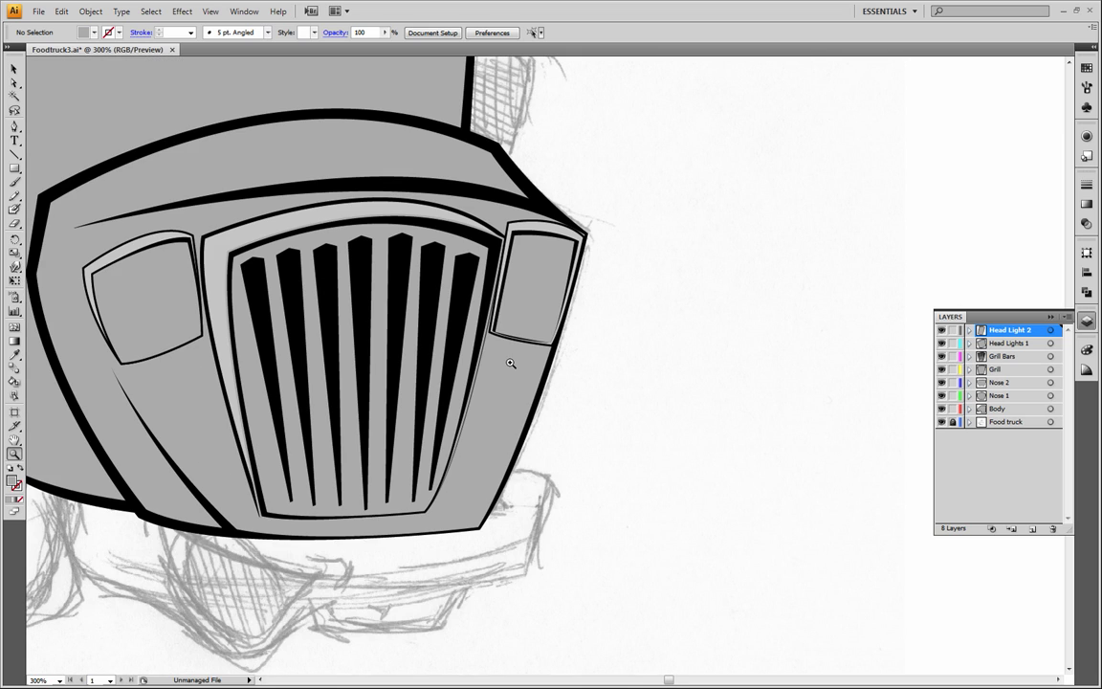
left_click(551, 395)
left_click(14, 83)
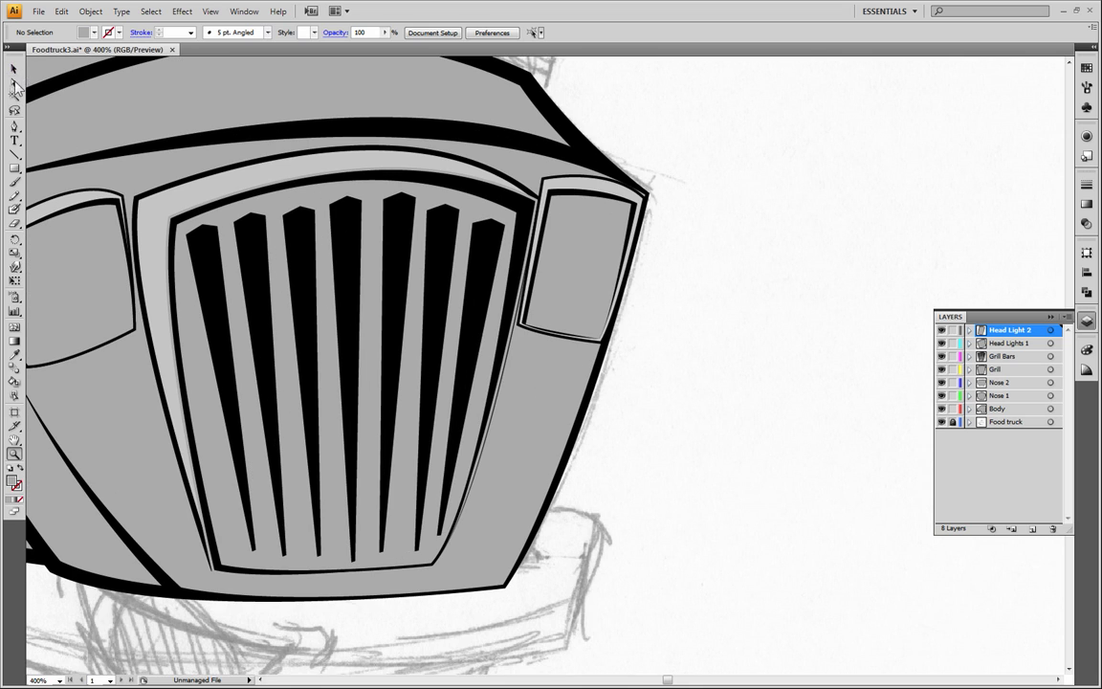
left_click(556, 336)
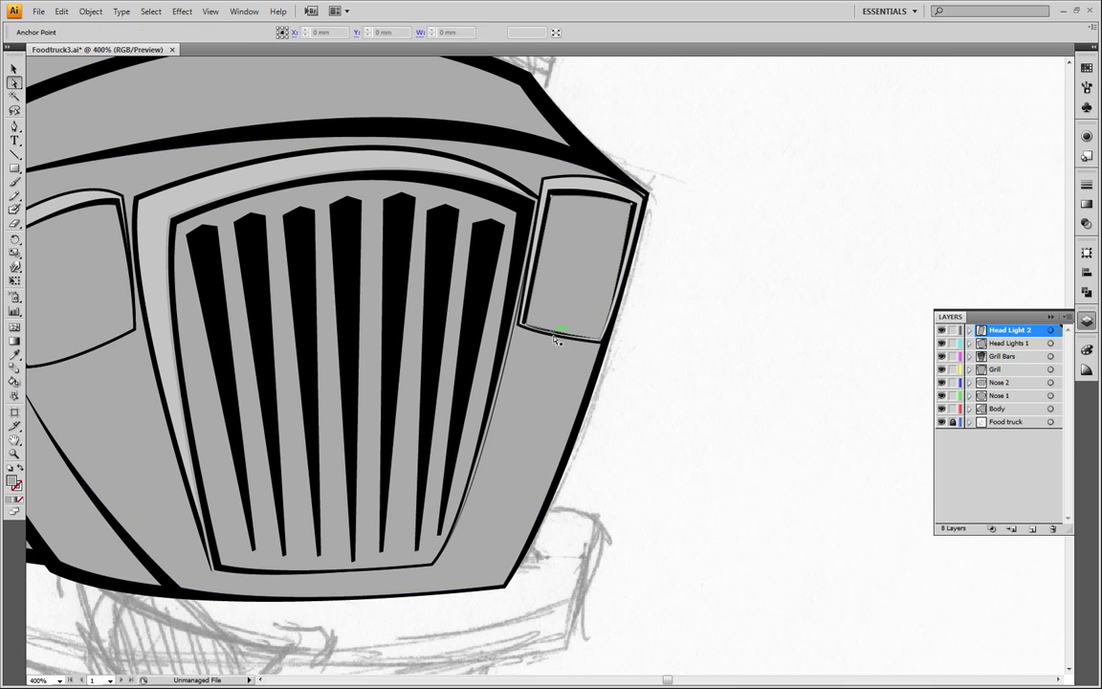
left_click(652, 336)
left_click(568, 335)
left_click(550, 335)
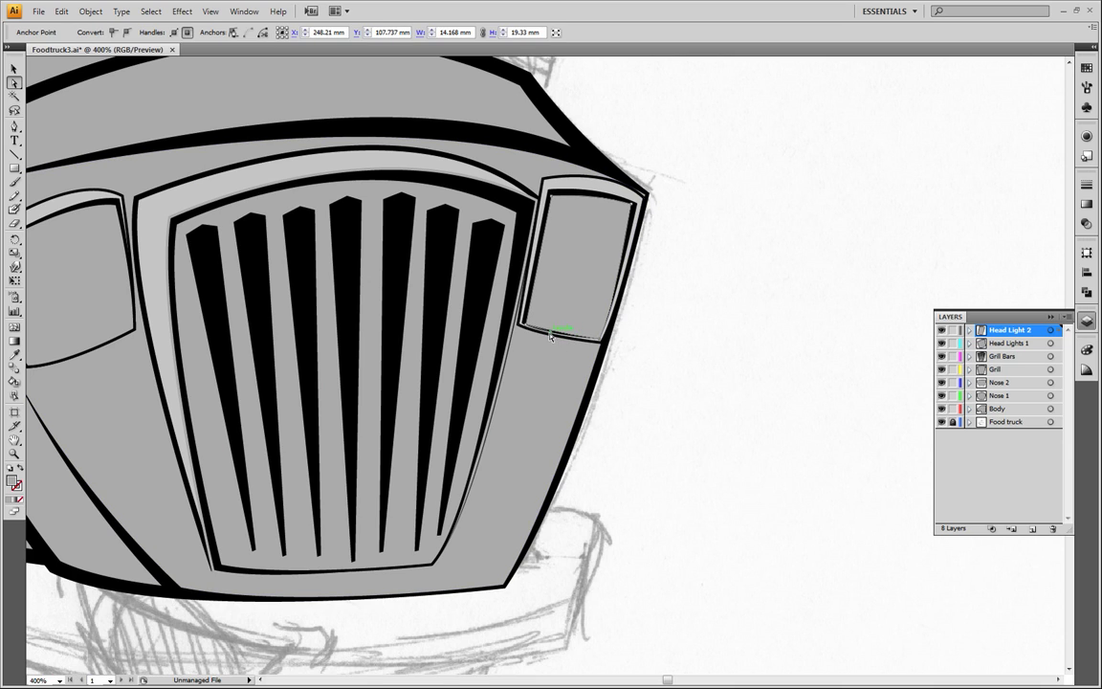
left_click(629, 352)
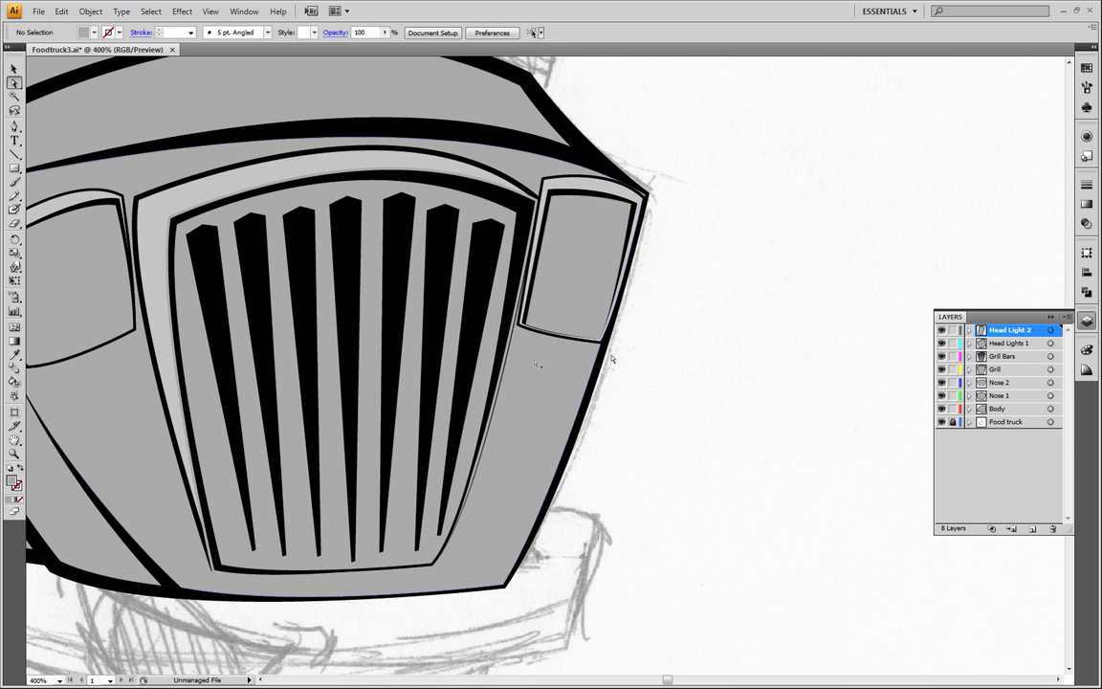
left_click(555, 336)
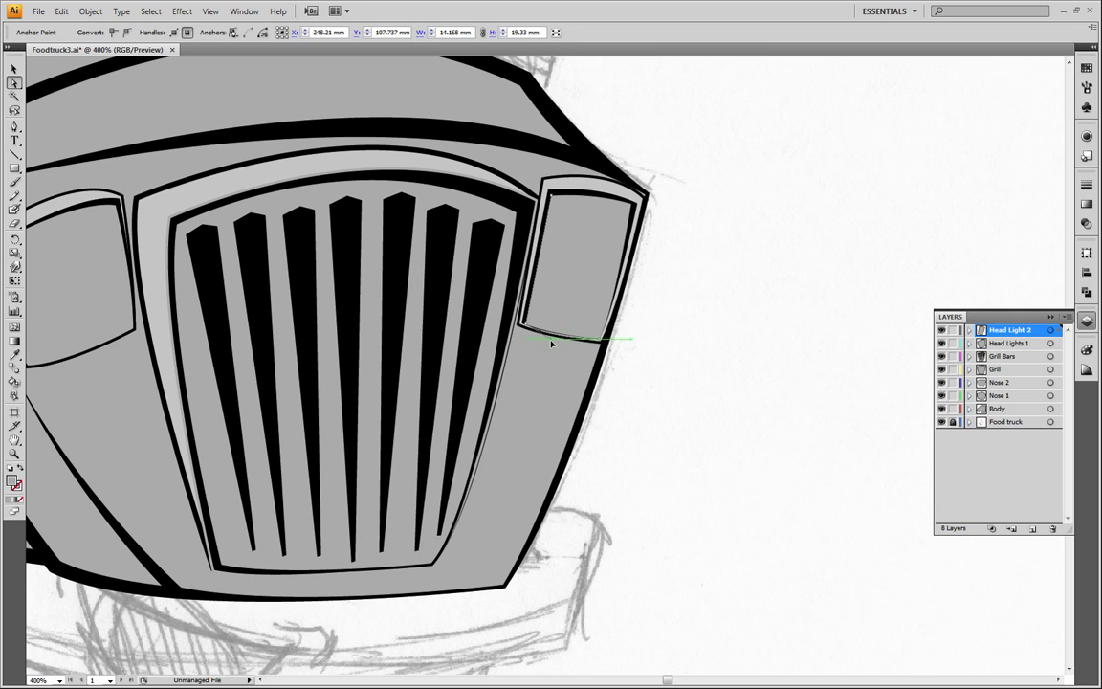
left_click(713, 357)
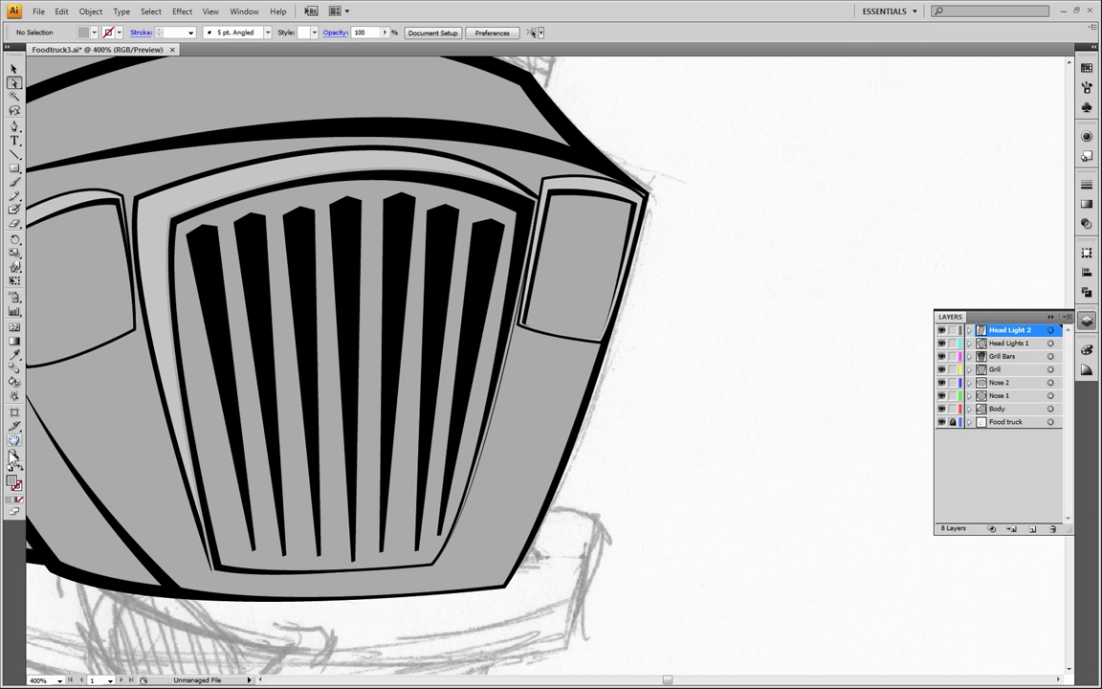
Step: Create a new layer above Head Light 2 and name it Lite 1
left_click(14, 454)
left_click(379, 422, "alt")
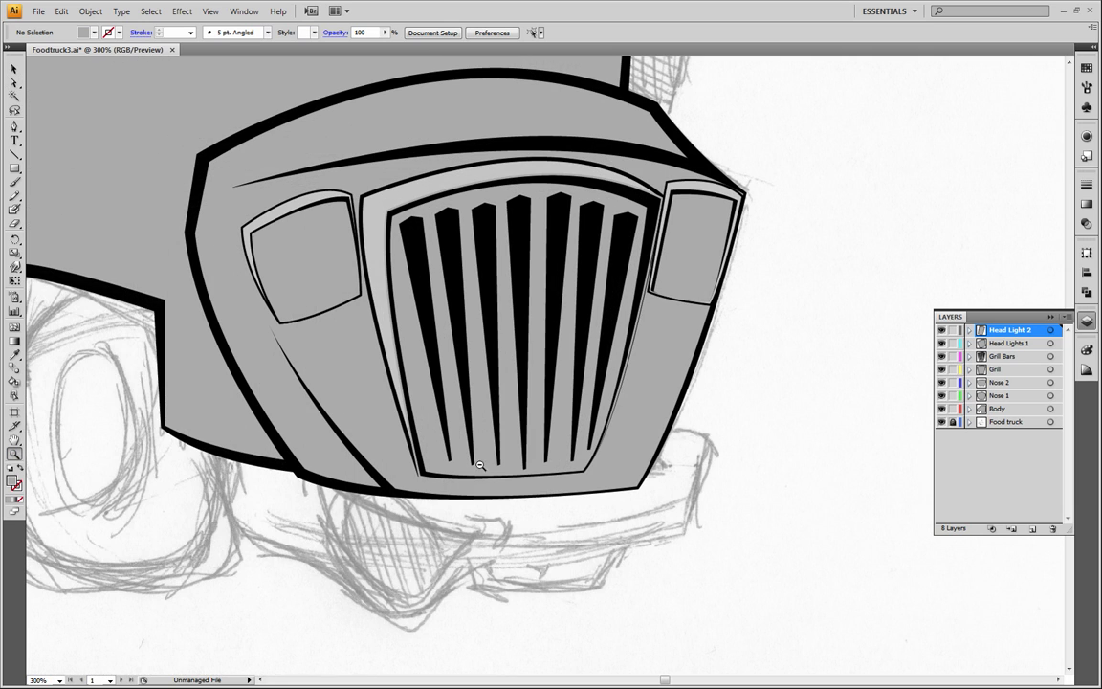
left_click(556, 358, "alt")
left_click_drag(696, 338, 696, 429)
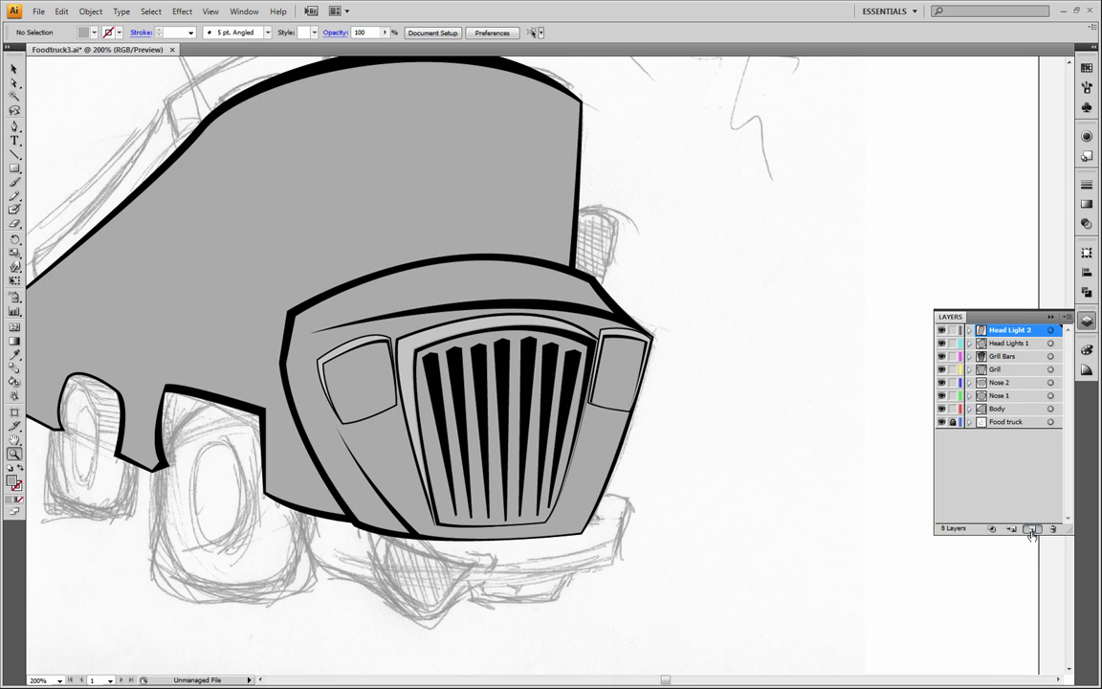
left_click(1031, 529)
double_click(1009, 329)
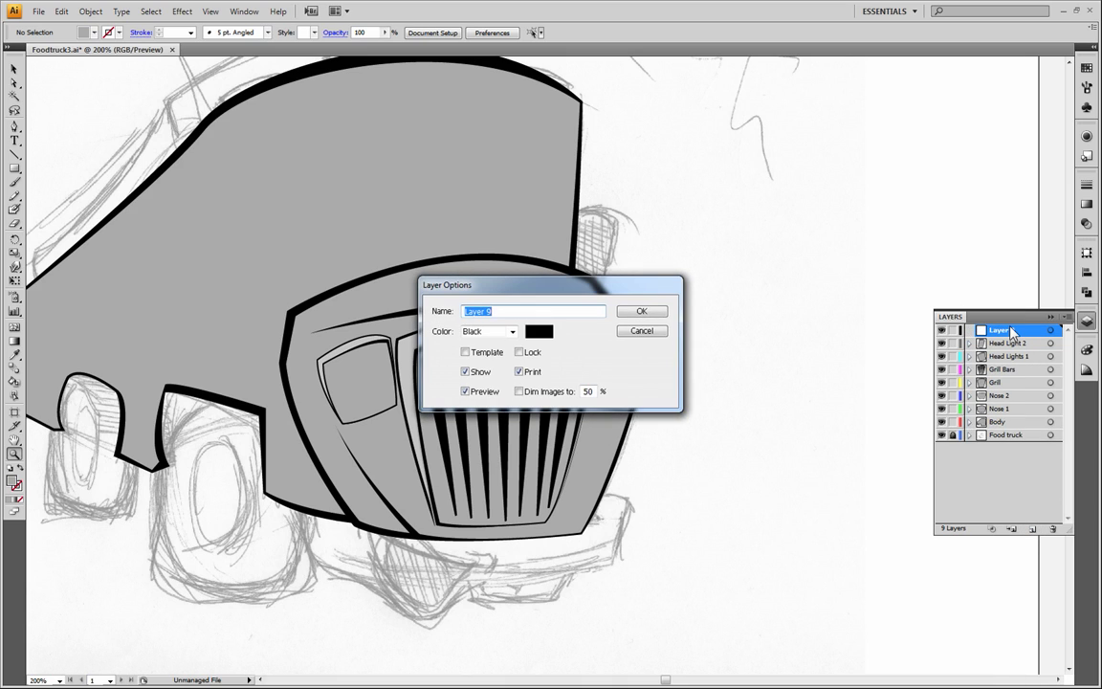
type("Lite 1")
key("Return")
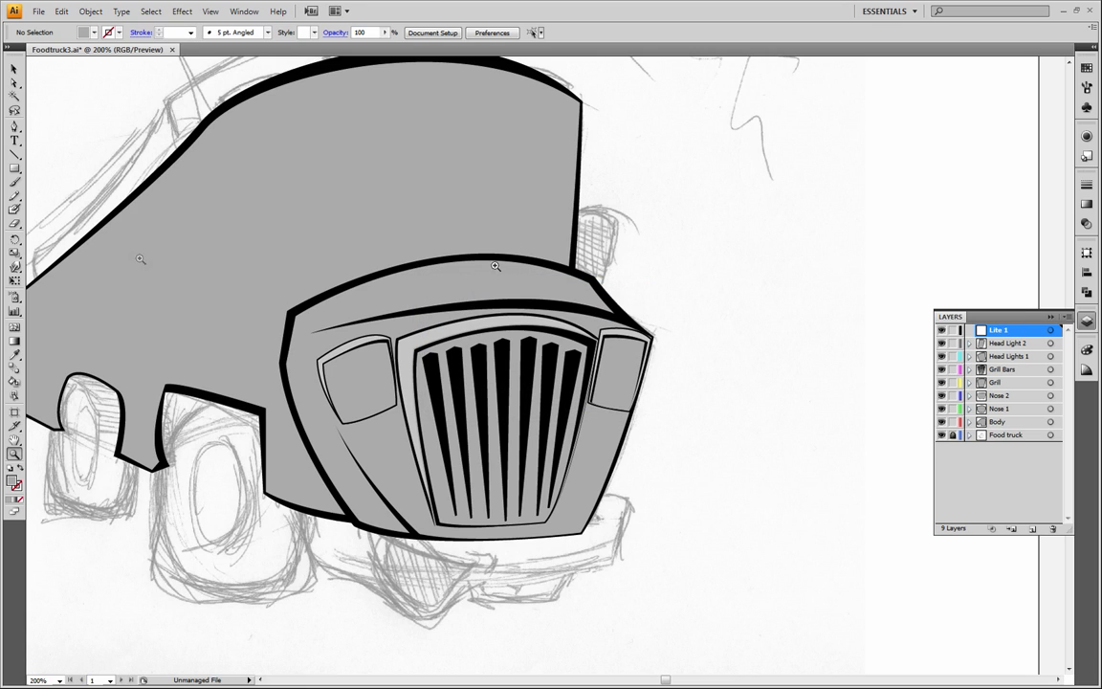
Step: Select the left headlight's grey inner panel and copy it
left_click(15, 127)
left_click(14, 453)
left_click(366, 400)
left_click(377, 397)
left_click(628, 416)
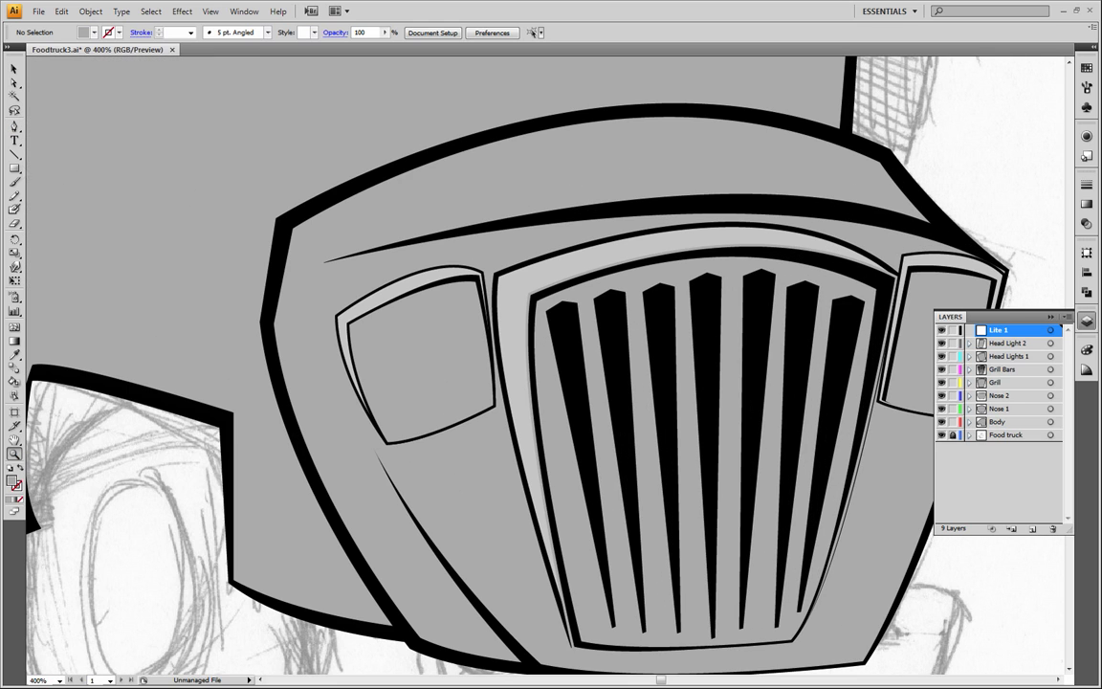
left_click(14, 127)
left_click(14, 84)
left_click(383, 312)
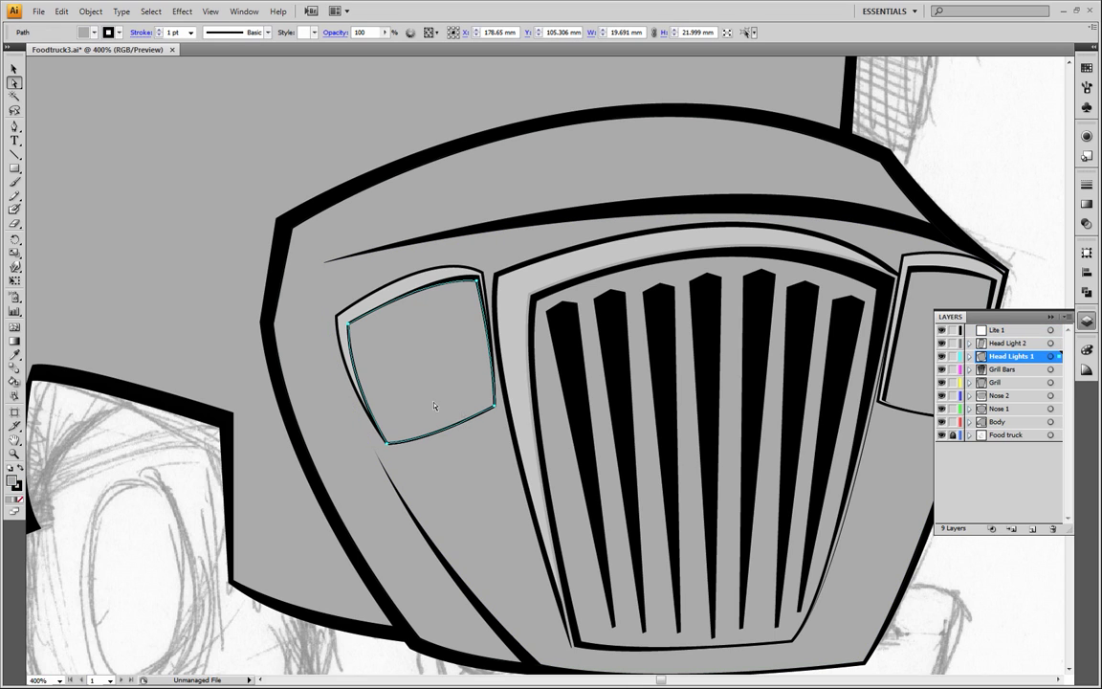
left_click(60, 12)
left_click(54, 82)
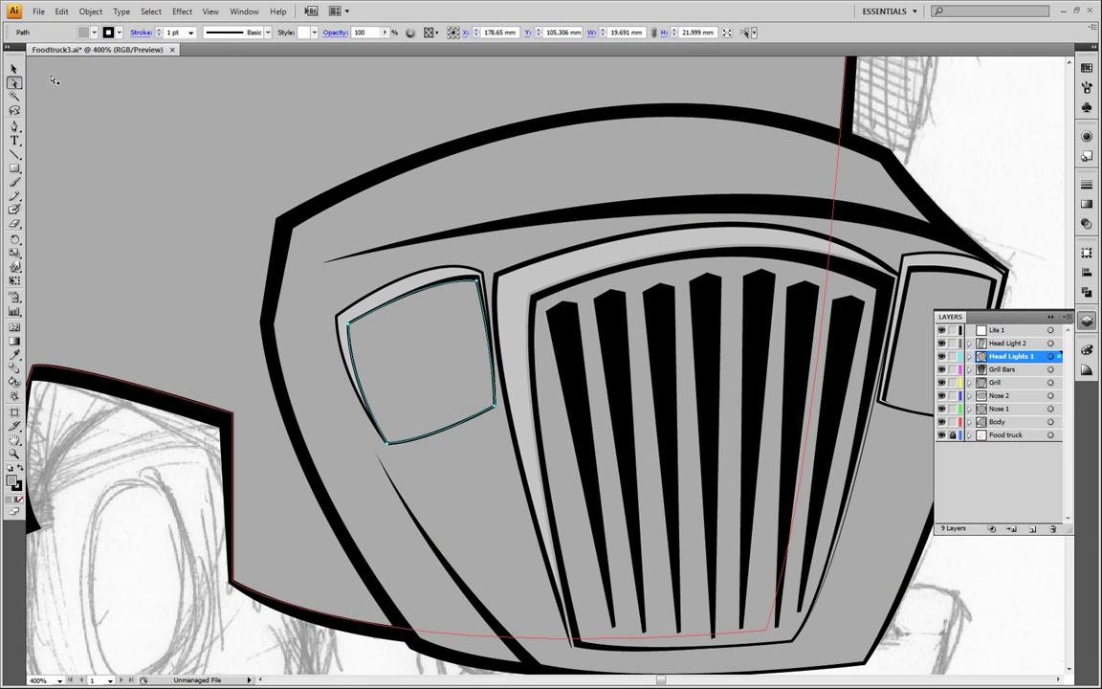
Step: Delete the empty Lite 1 layer and make Head Lights 1 the active layer
left_click(1009, 333)
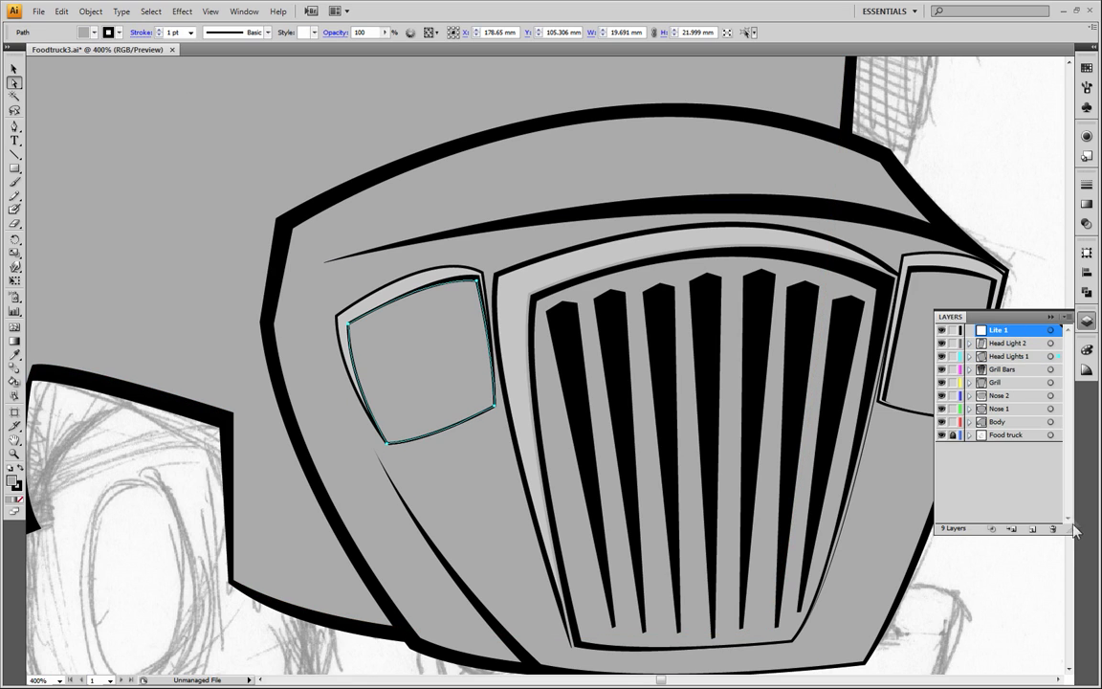
left_click(1052, 527)
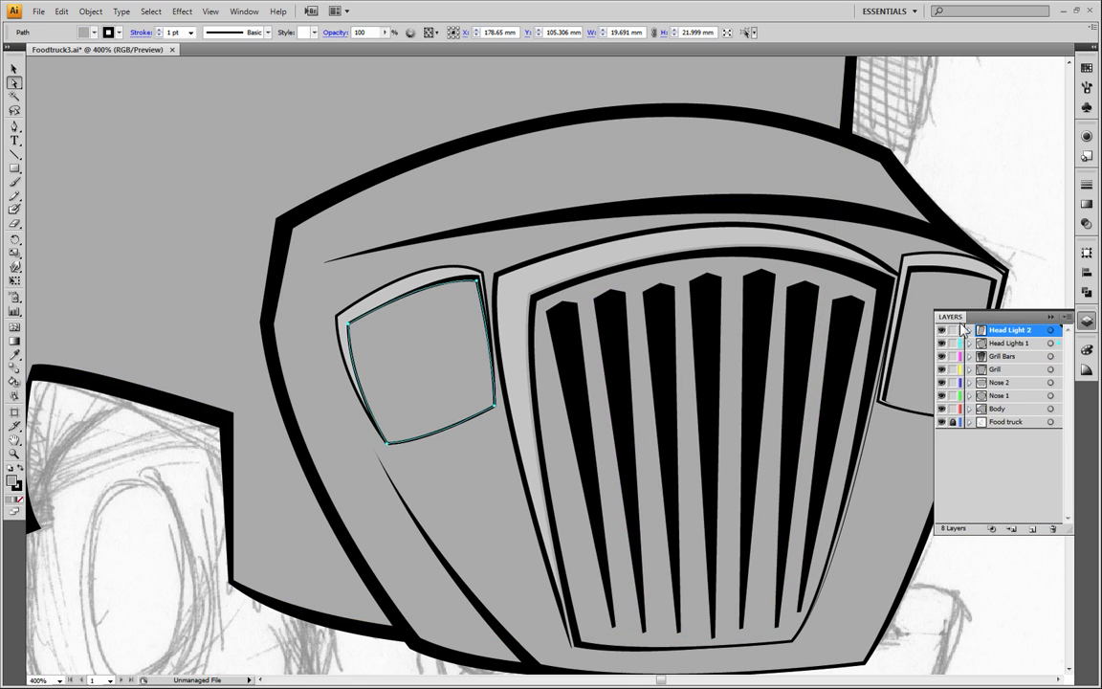
left_click(1009, 342)
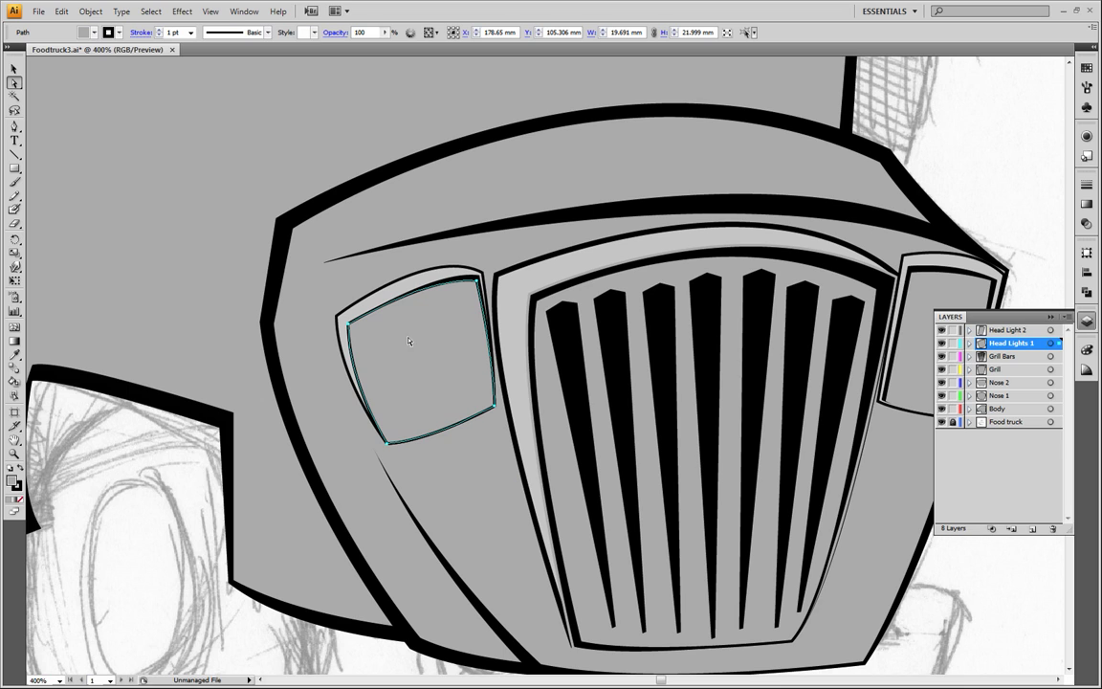
Step: Duplicate the left headlight's inner panel in front and scale the copy about its centre to about 17.5 by 19.5 mm
left_click(61, 11)
left_click(44, 78)
left_click(61, 11)
left_click(66, 105)
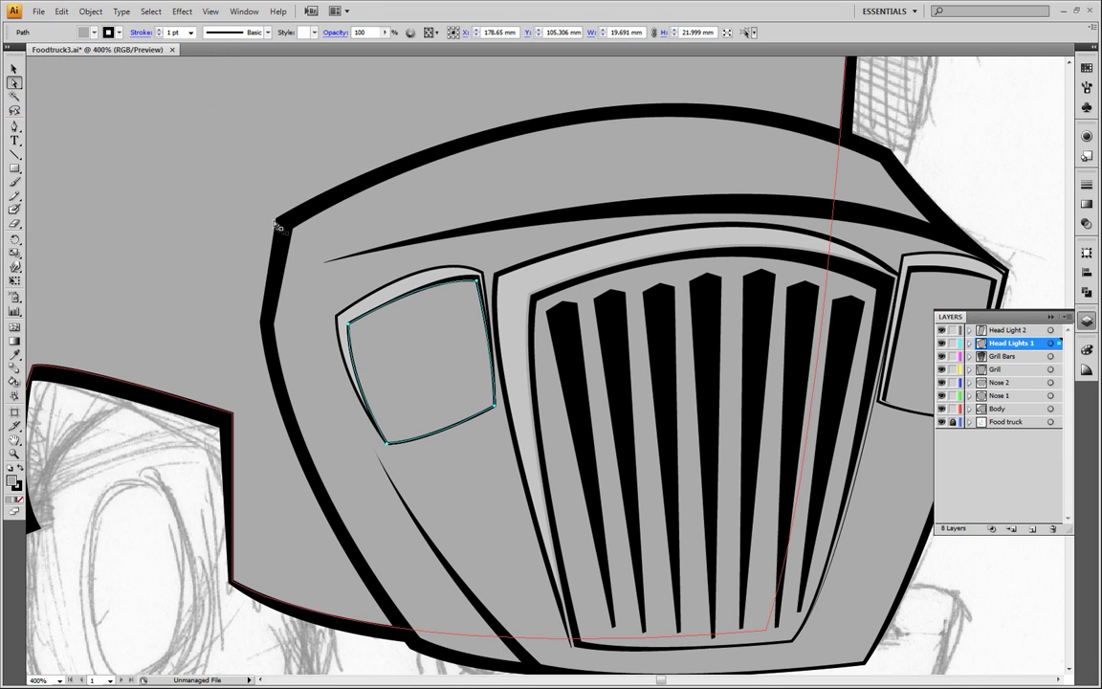
left_click(57, 136)
left_click(14, 69)
left_click(349, 325)
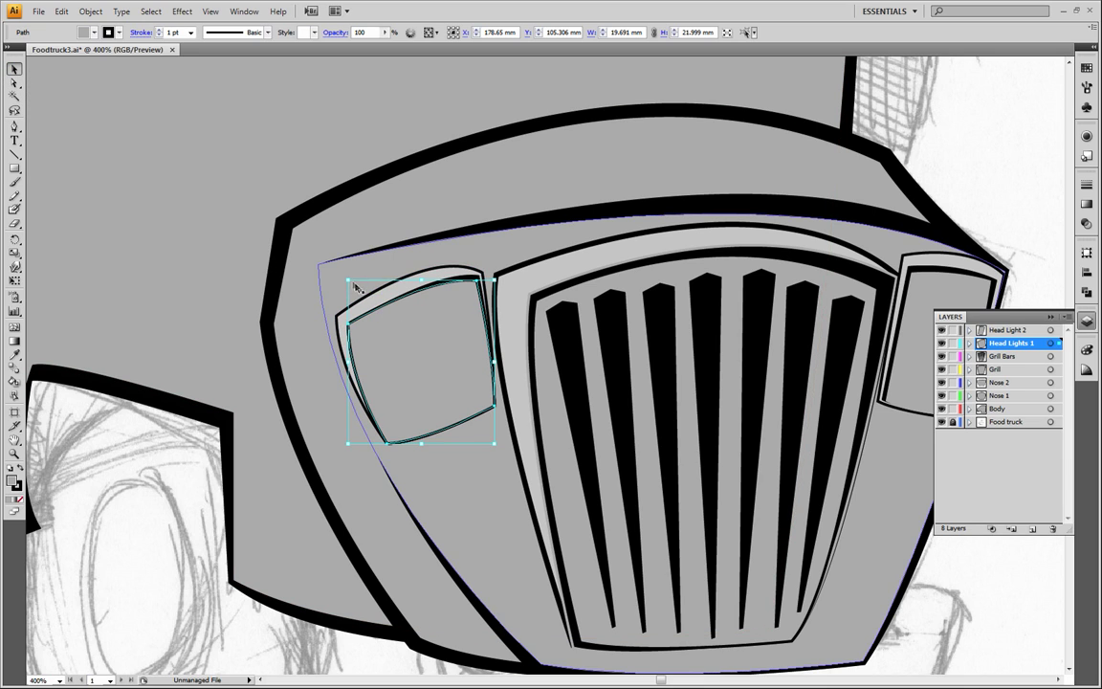
left_click_drag(349, 281, 355, 294)
left_click(221, 308)
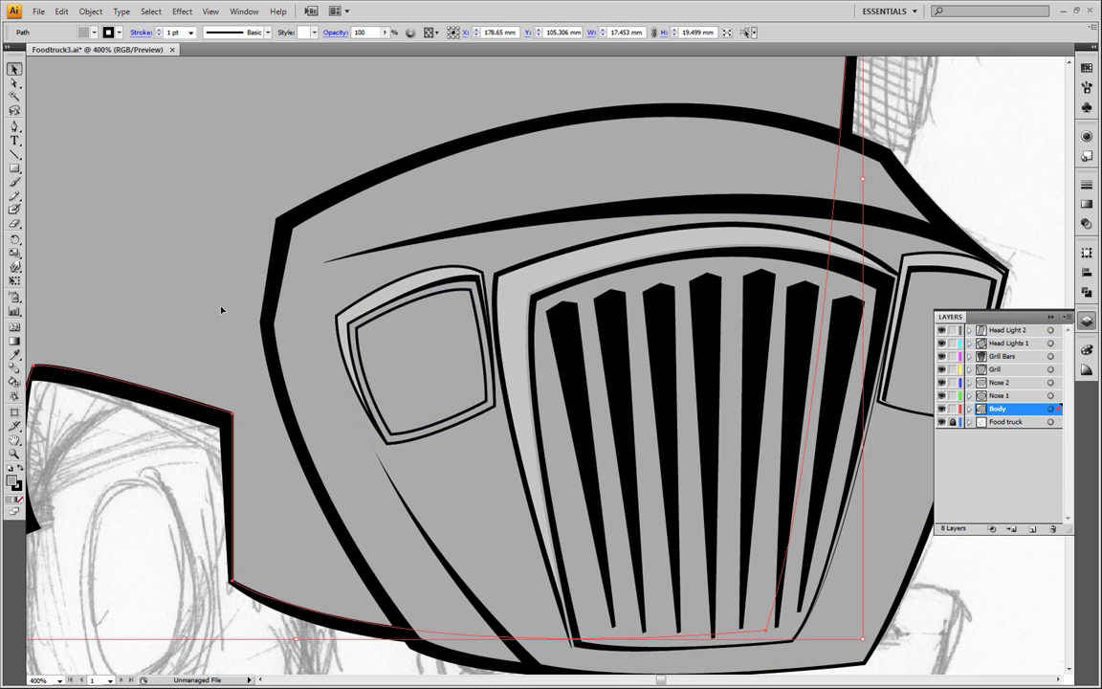
Step: Remove the stroke from the left headlight's smaller copy and fill it with yellow, RGB 231, 255, 95
left_click(422, 306)
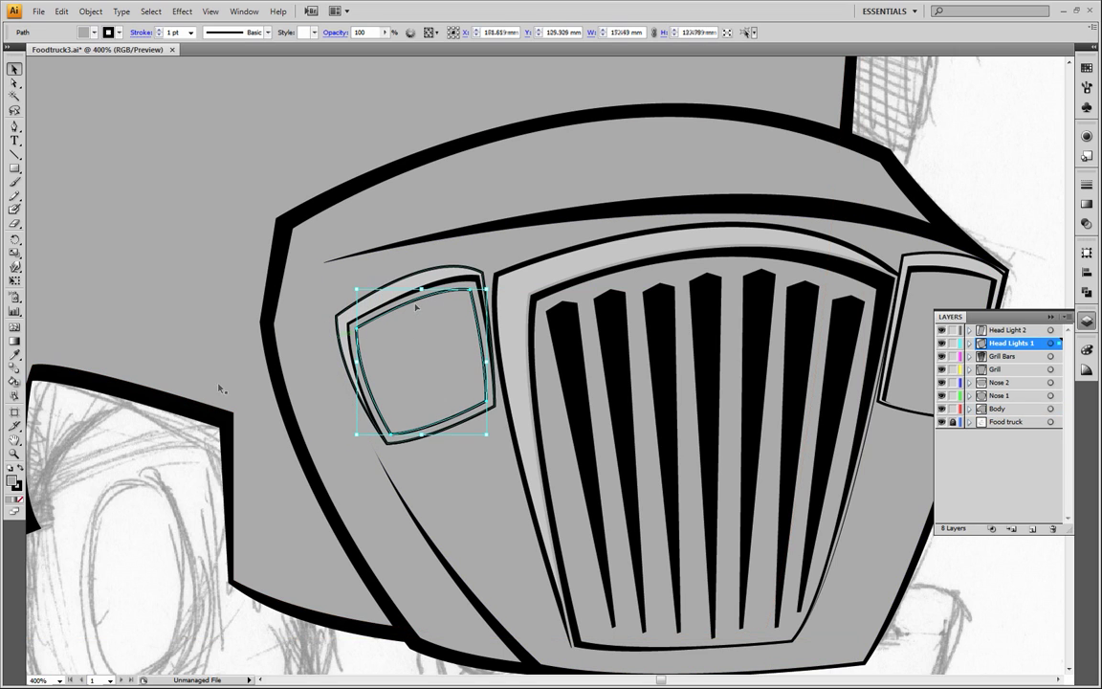
left_click(17, 487)
left_click(20, 500)
left_click(12, 481)
left_click(969, 402)
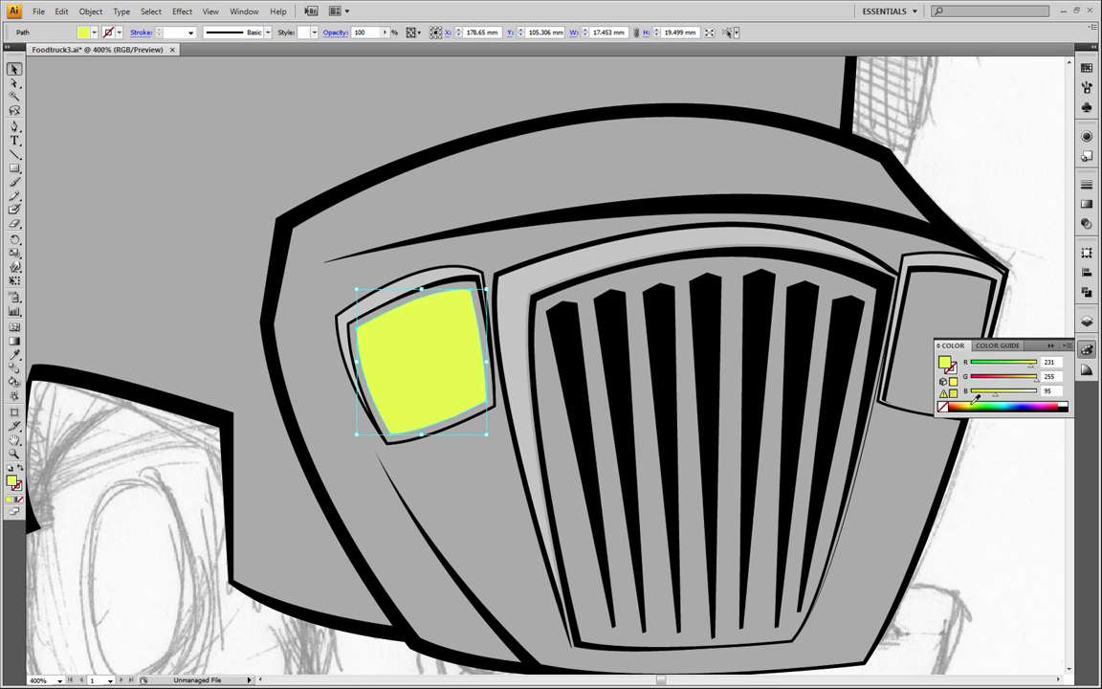
Step: Fill the left headlight's inner light with white, RGB 255, 255, 255, and deselect it
left_click(1060, 408)
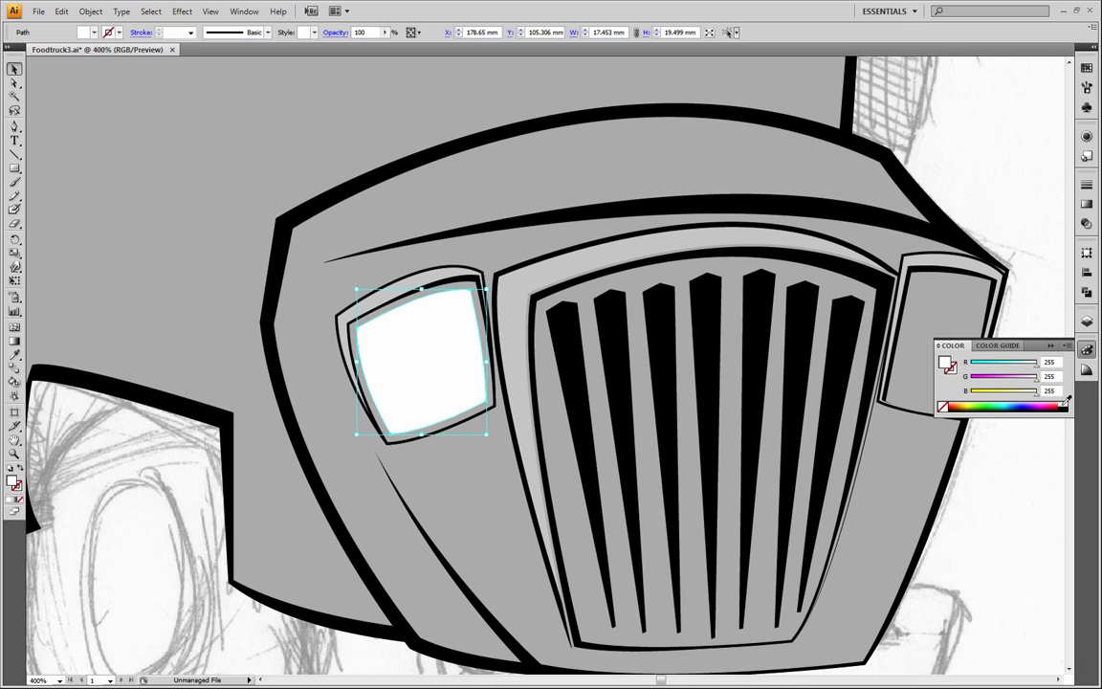
left_click(56, 499)
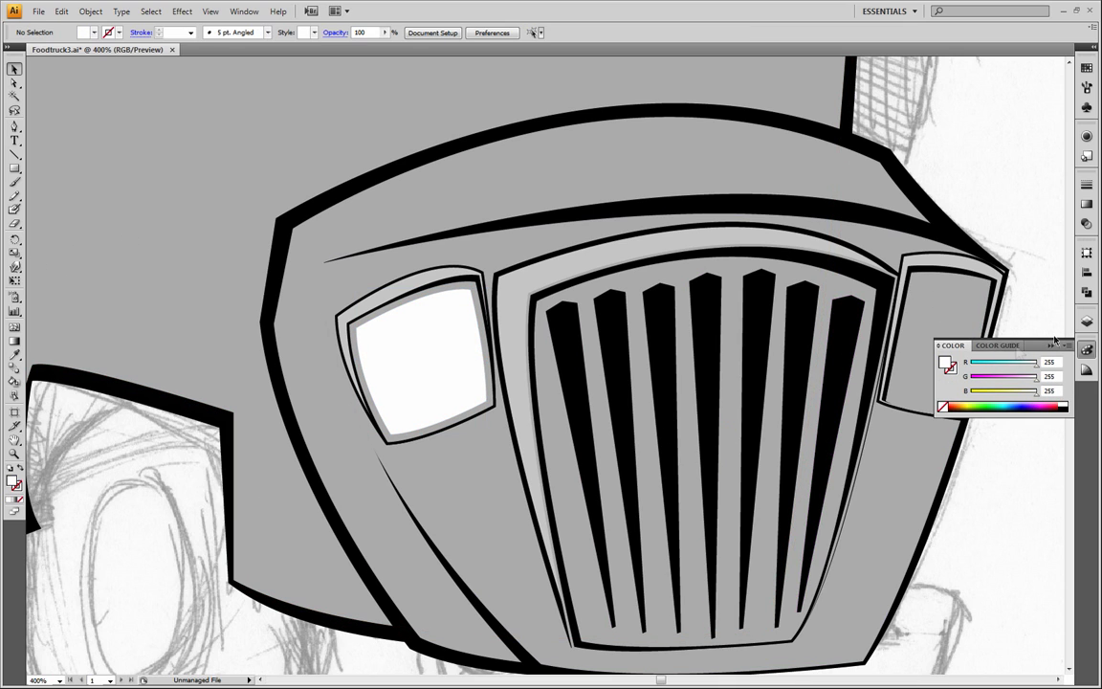
left_click_drag(947, 344, 932, 308)
Step: Copy the right headlight's grey inner panel and paste the duplicate in front of it
left_click_drag(632, 485, 352, 482)
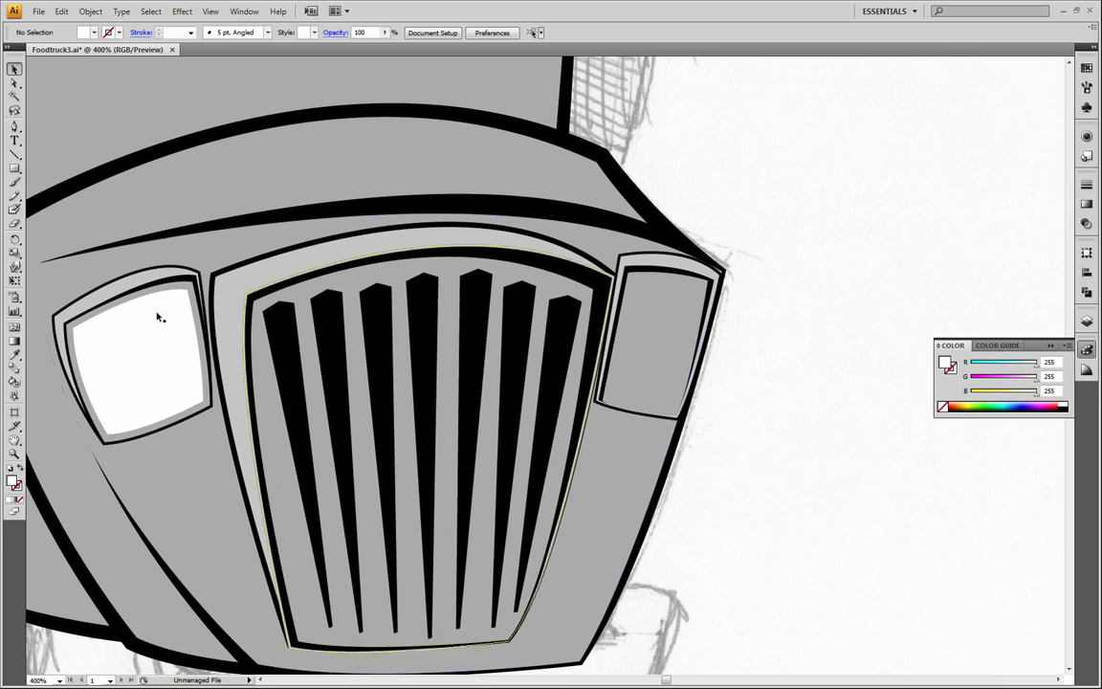
left_click(659, 315)
left_click(61, 12)
left_click(61, 12)
left_click(62, 12)
left_click(66, 105)
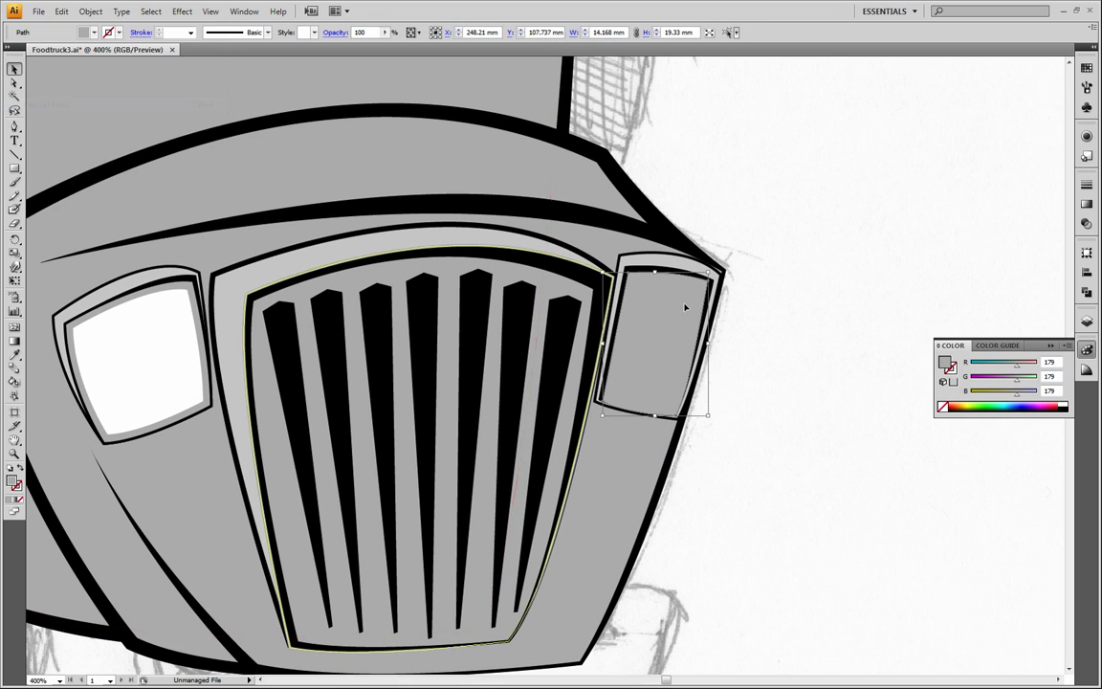
Step: Fill the right headlight's duplicated inner panel with the white sampled from the left headlight using the Eyedropper
left_click(772, 315)
left_click(629, 315)
left_click(15, 354)
left_click(159, 354)
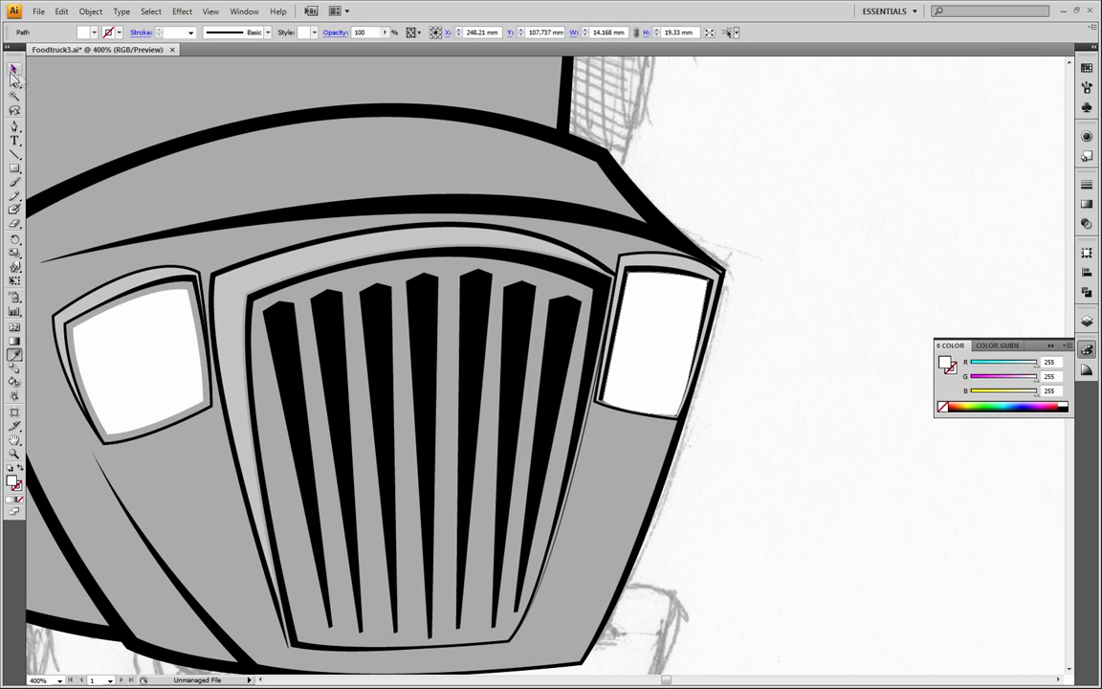
key("ctrl+z")
key("ctrl+shift+z")
key("v")
left_click(737, 173)
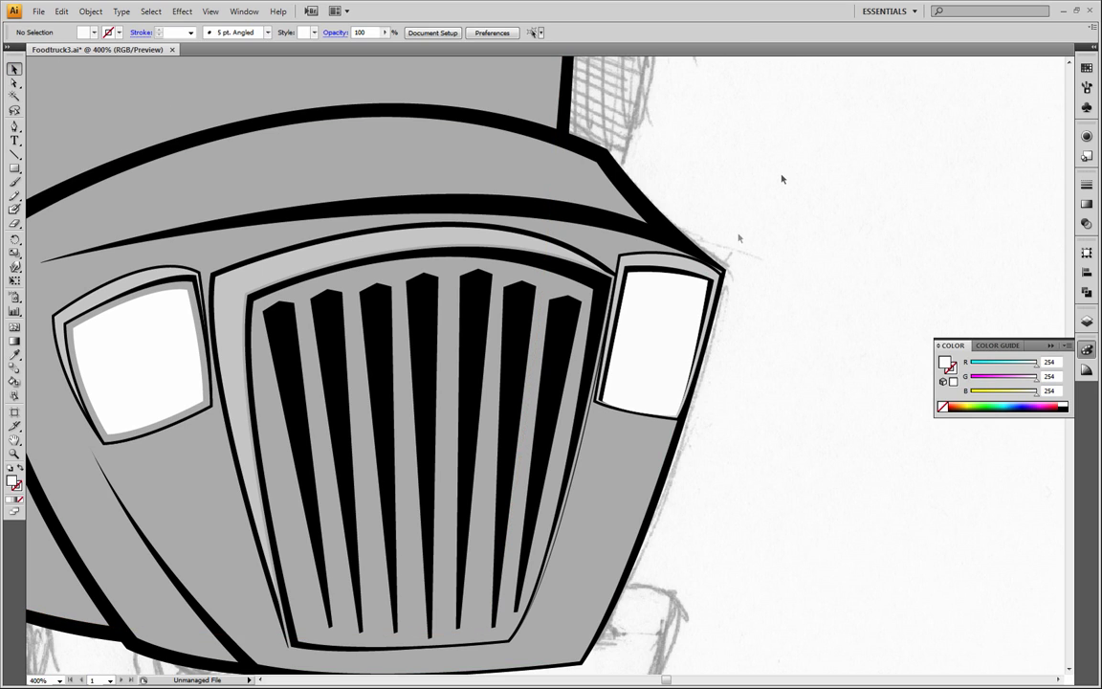
Step: Scale the right headlight's white panel down slightly about its centre to leave a thin grey border around it
left_click(651, 308)
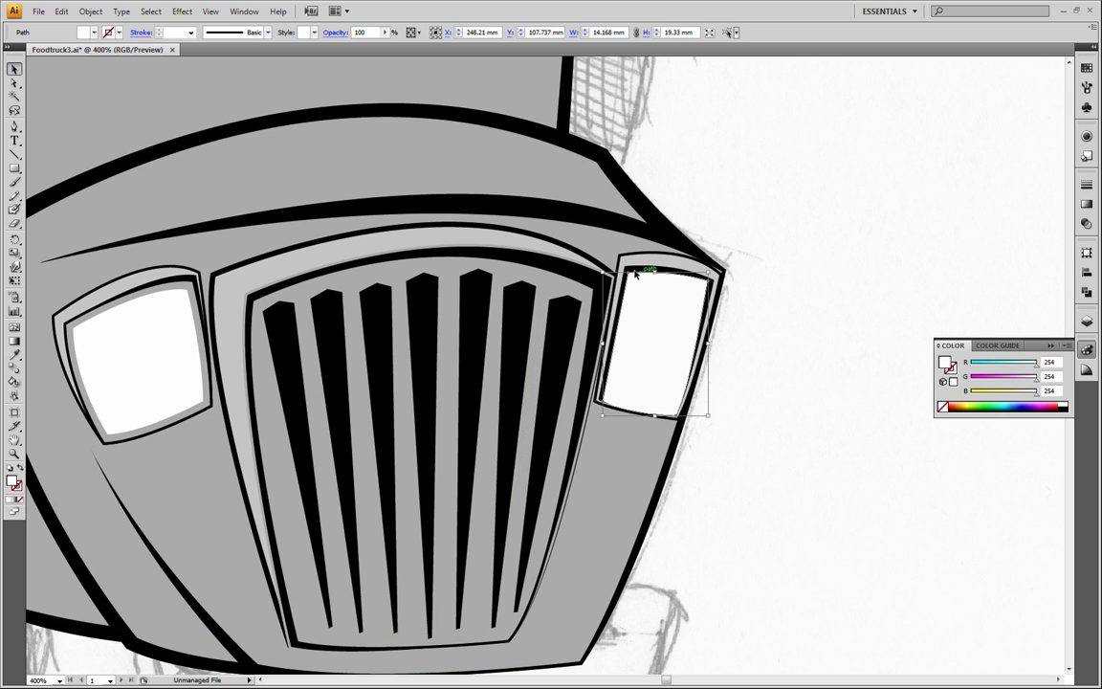
left_click_drag(606, 272, 605, 277)
left_click(826, 296)
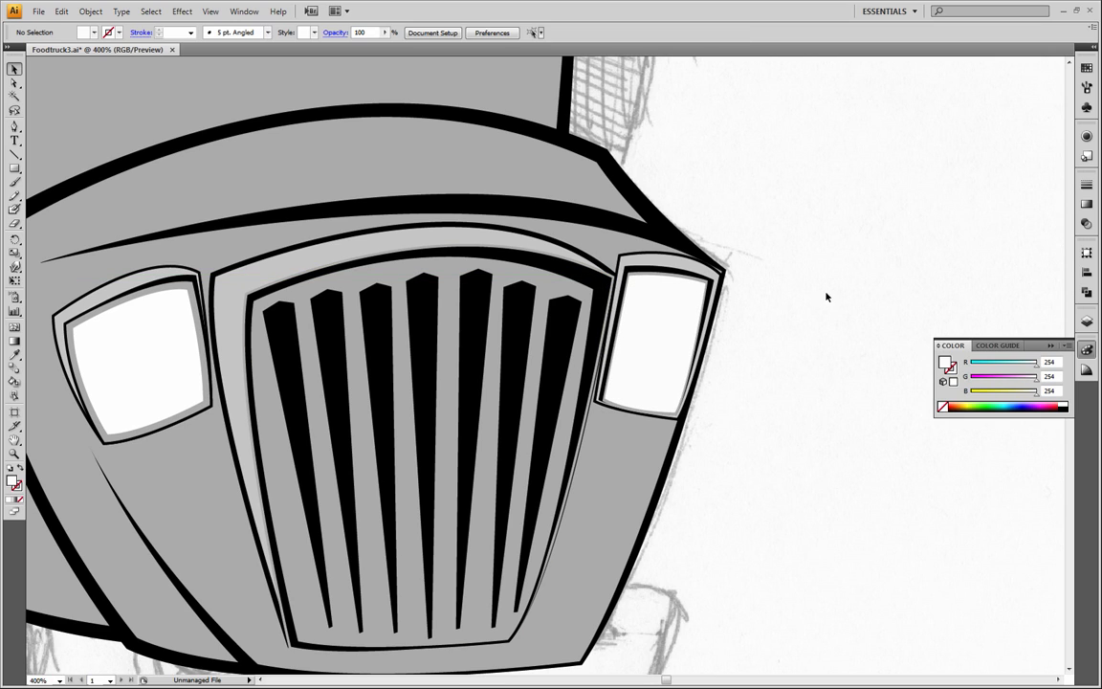
left_click(639, 305)
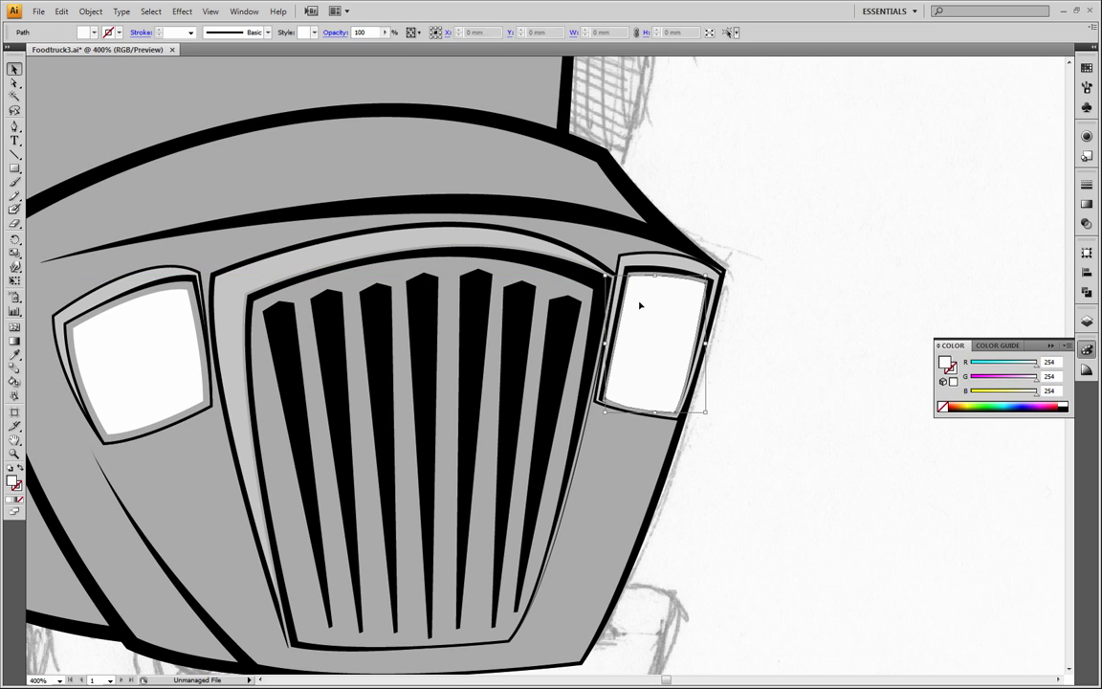
left_click_drag(609, 279, 607, 278)
left_click(829, 309)
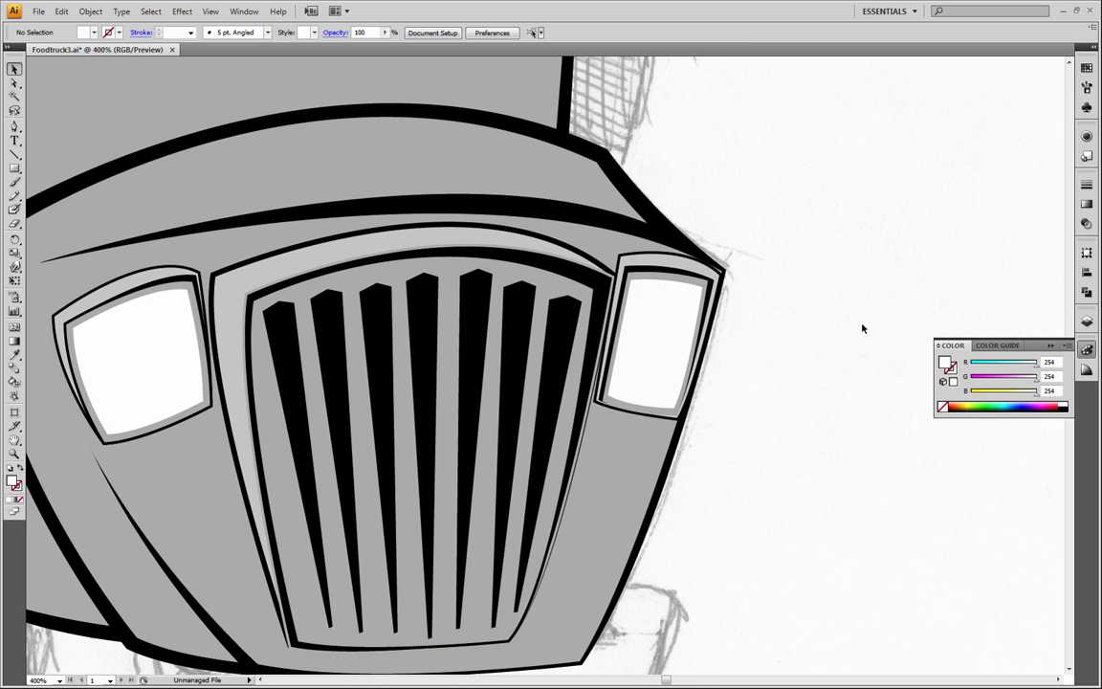
Step: Select all of the truck's vector shapes and lower their opacity to 13% to reveal the sketch underneath
key("z")
left_click(468, 352, "alt")
left_click(499, 371, "alt")
left_click(508, 382, "alt")
left_click(508, 383)
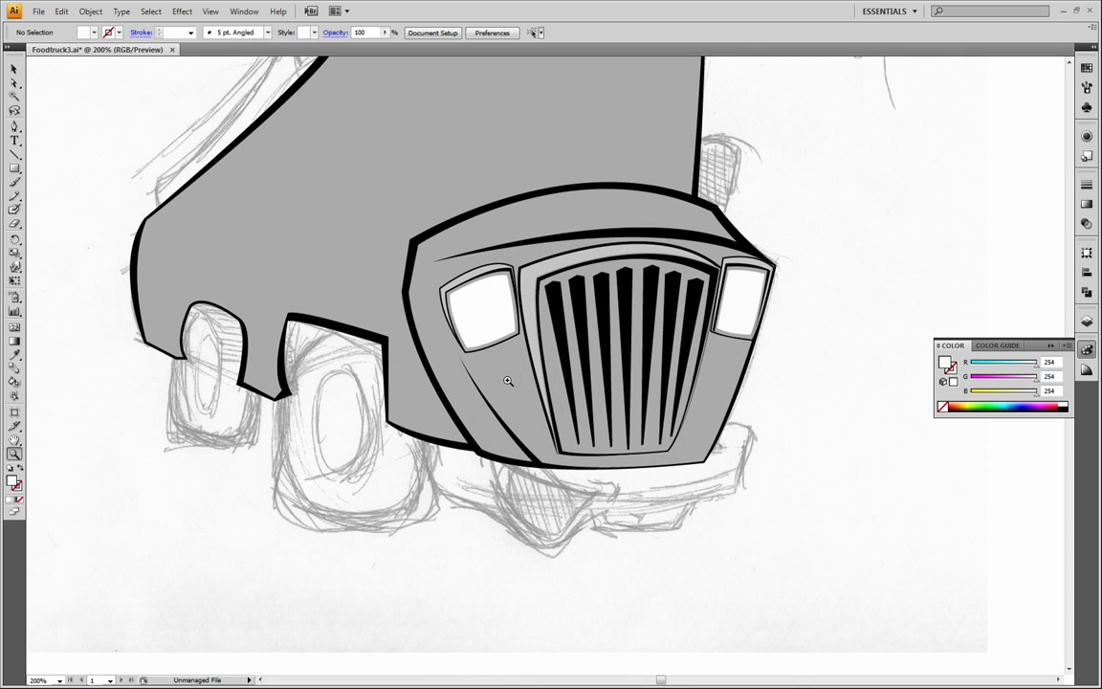
left_click(521, 363, "alt")
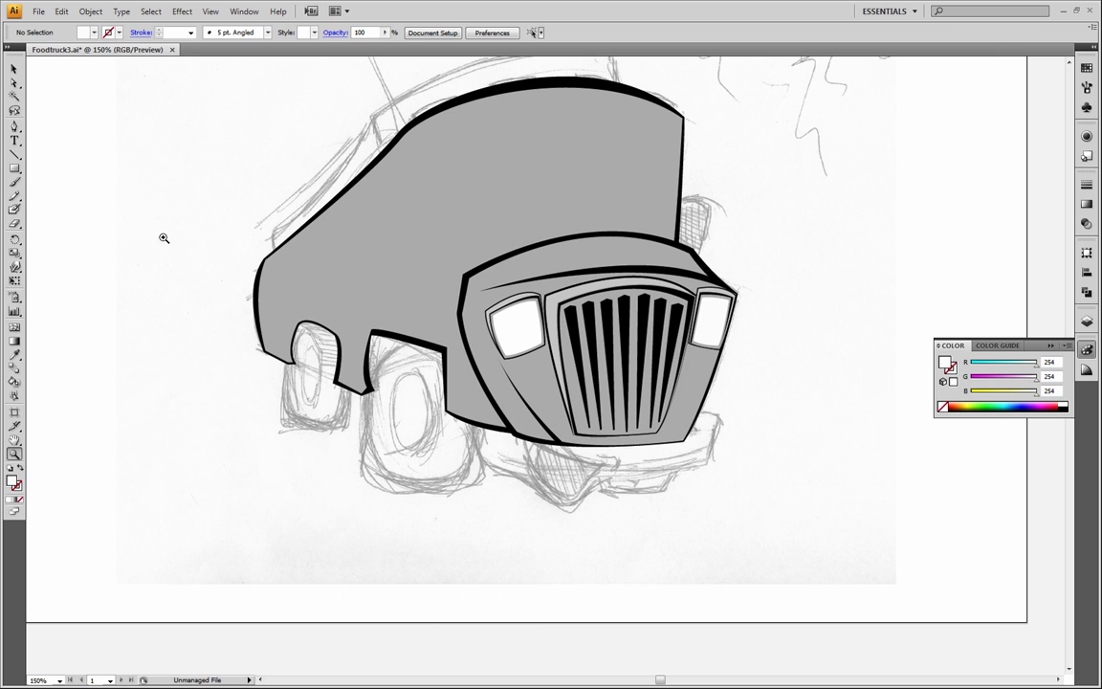
left_click_drag(581, 210, 594, 330)
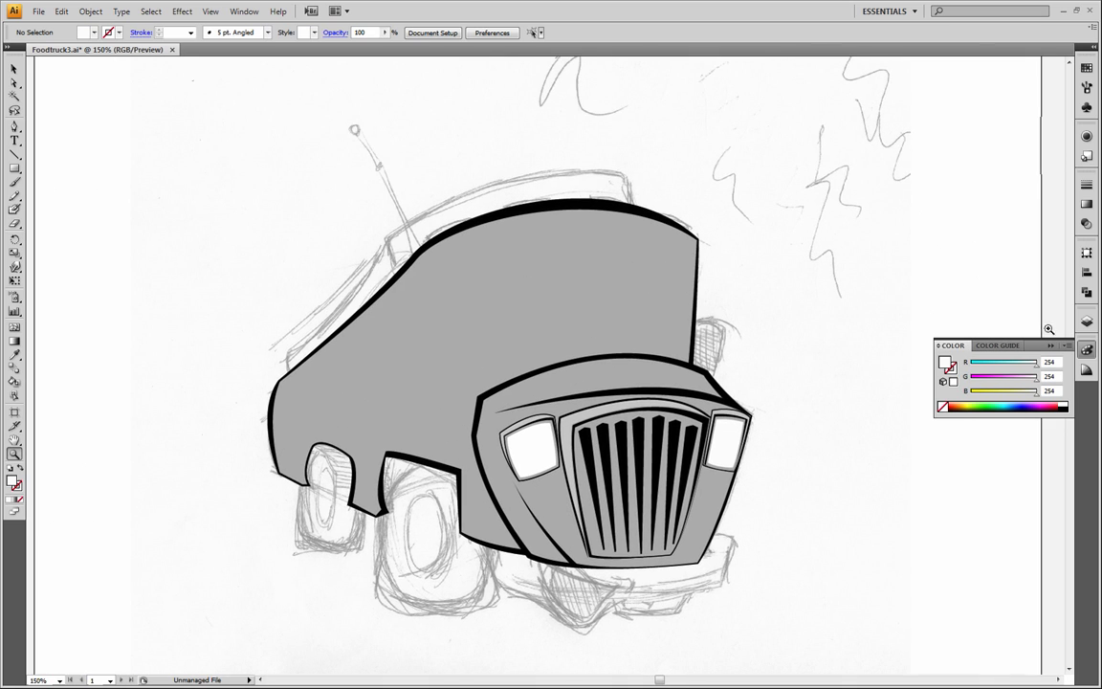
left_click(14, 69)
left_click_drag(205, 108, 851, 646)
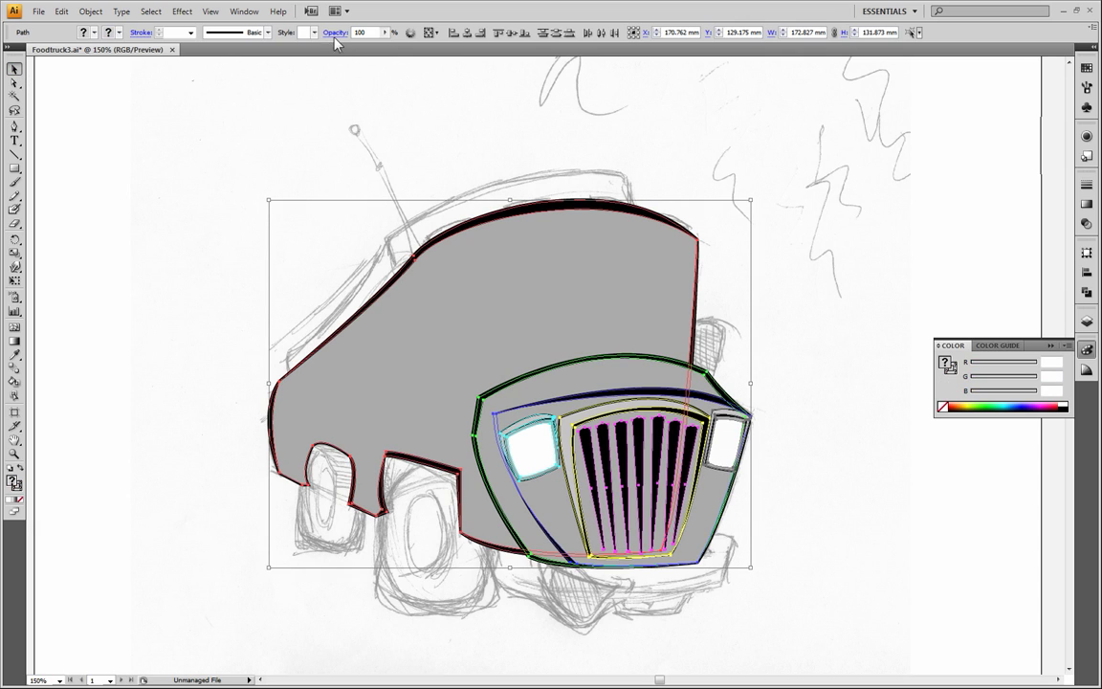
left_click(385, 31)
left_click_drag(383, 45, 326, 48)
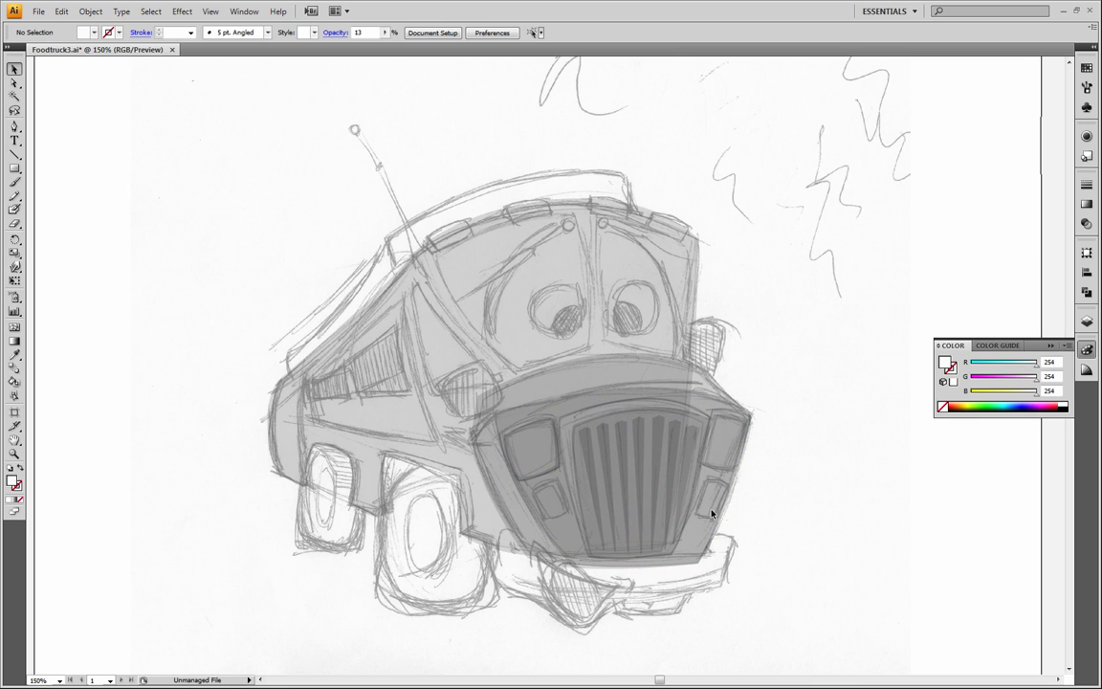
Step: Select all of the truck's shapes again and restore their opacity to 100%
mouse_move(196, 139)
left_mouse_down()
mouse_move(663, 564)
mouse_move(734, 551)
left_mouse_up()
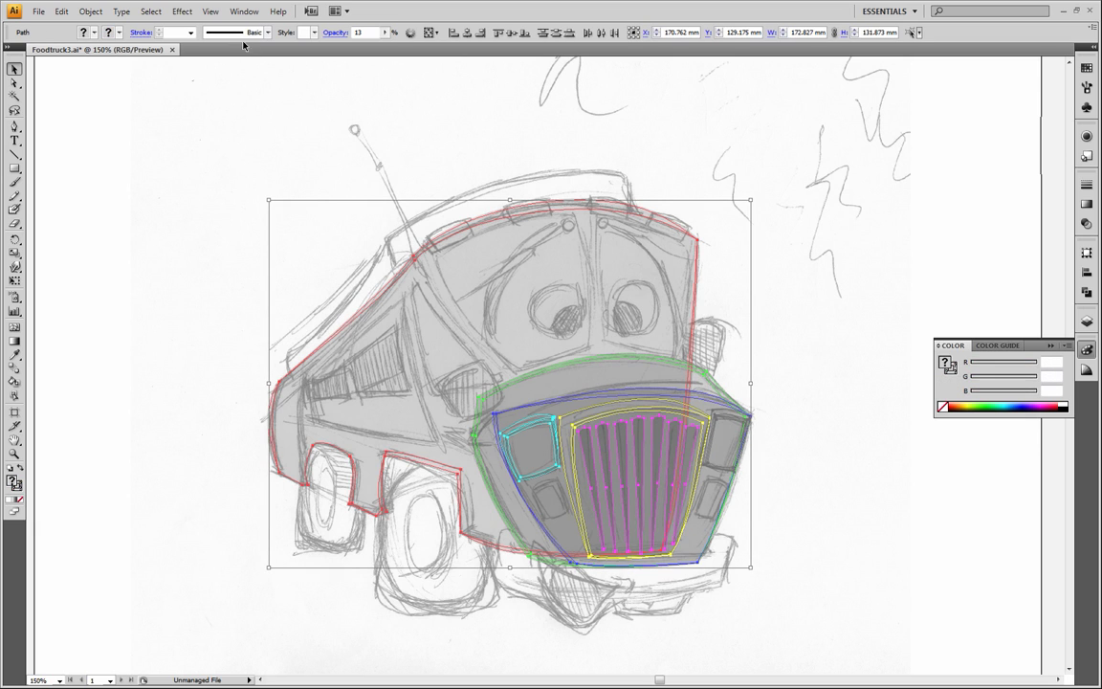
left_click(384, 34)
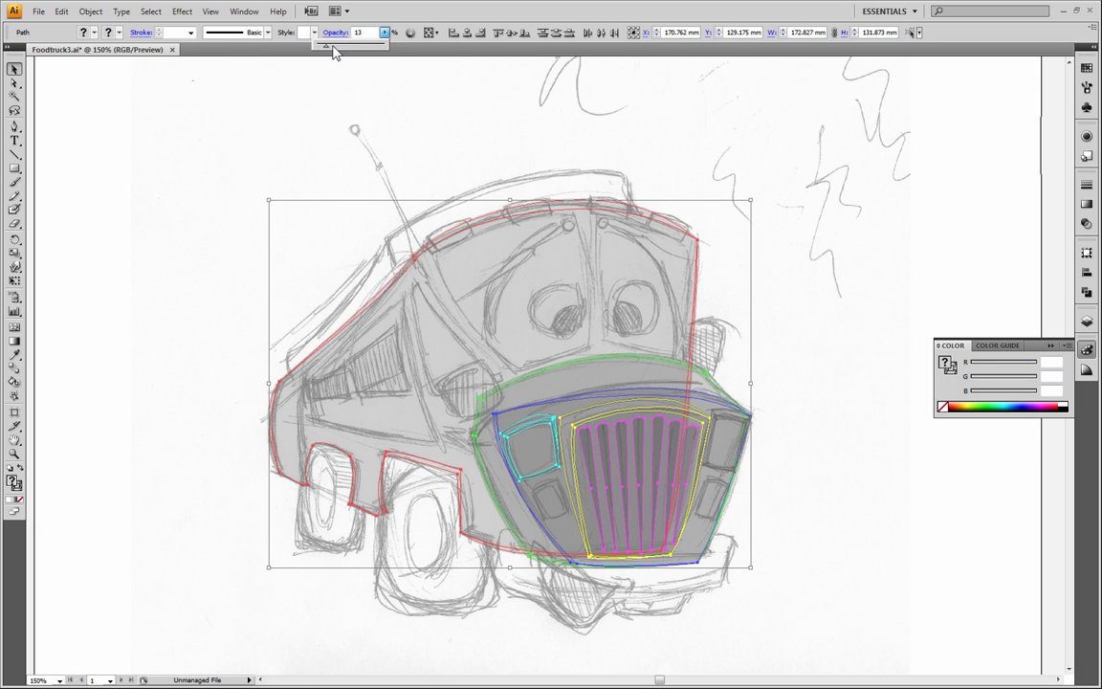
left_click(866, 460)
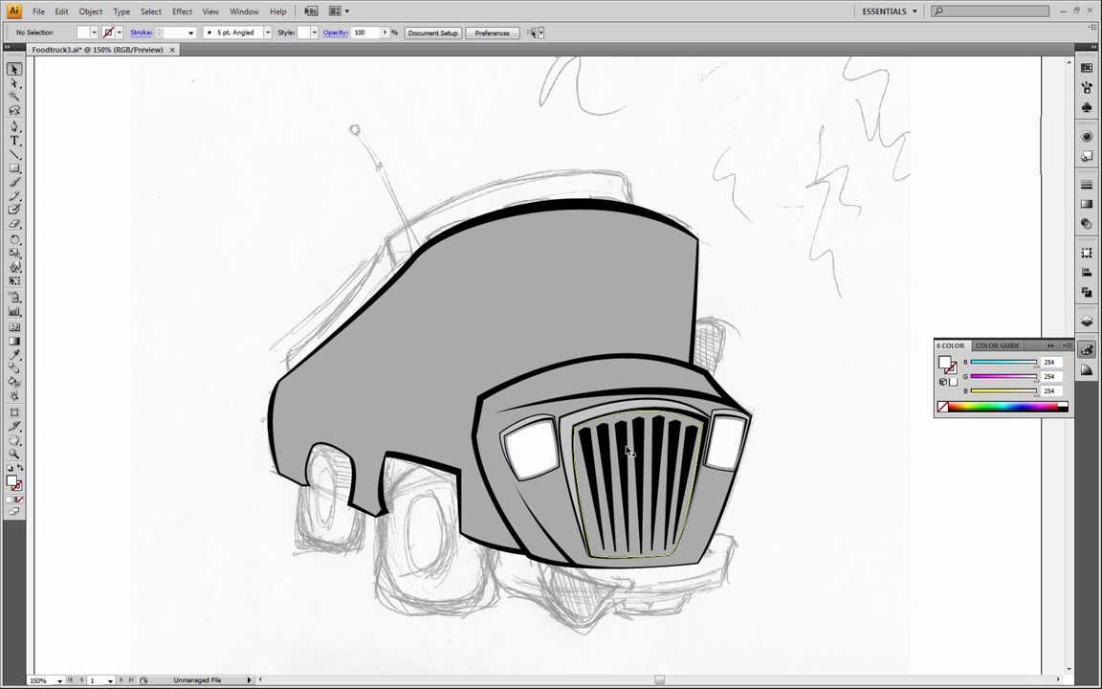
Step: Duplicate the left headlight on the Head Lights 1 layer, shrink the copy to about 11 by 19 mm and place it below the original
left_click(1086, 323)
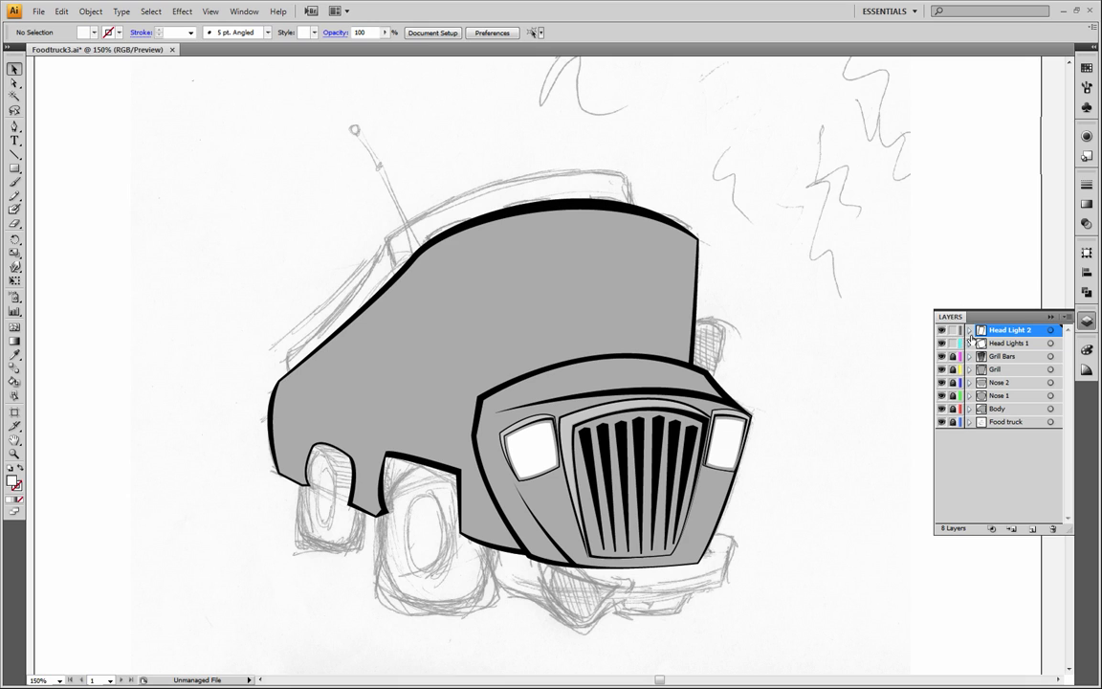
left_click_drag(448, 371, 545, 535)
left_click_drag(514, 491, 541, 526)
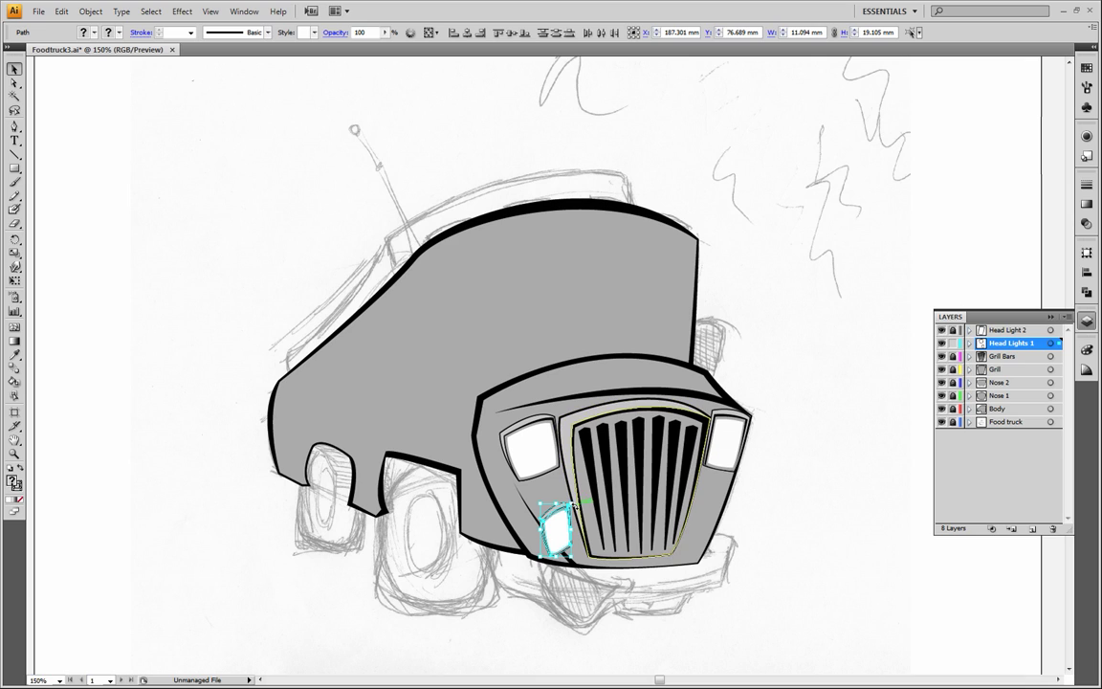
left_click_drag(562, 534, 552, 501)
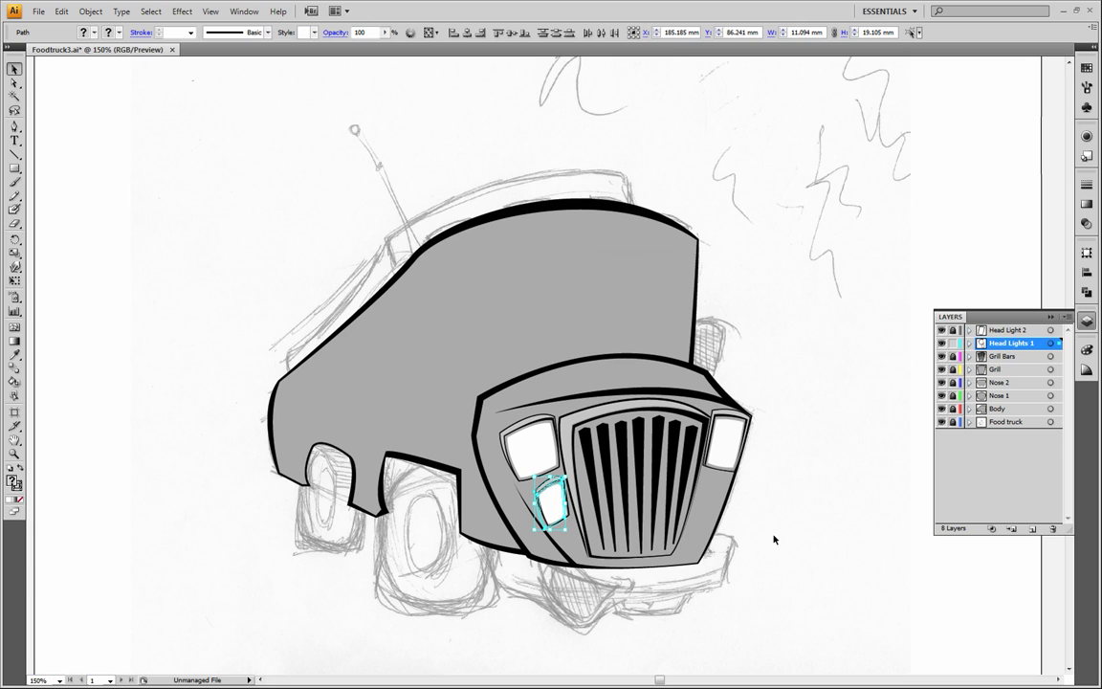
Step: On the unlocked Head Light 2 layer, duplicate the right headlight as a smaller, tilted copy of about 13.6 by 16 mm below the original
left_click(953, 330)
left_click(987, 331)
left_click(726, 442)
left_click_drag(737, 450, 714, 524)
left_click_drag(682, 485, 729, 499)
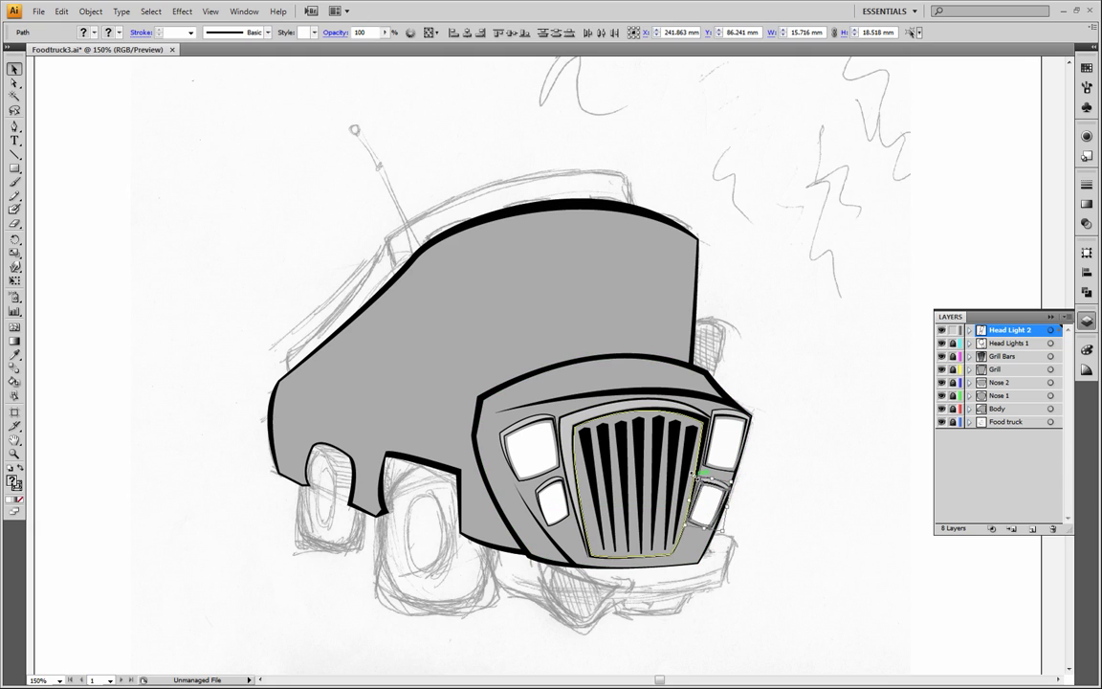
left_click(761, 500)
Step: Select all parts of the small lower headlight on the truck's right side
left_click(14, 453)
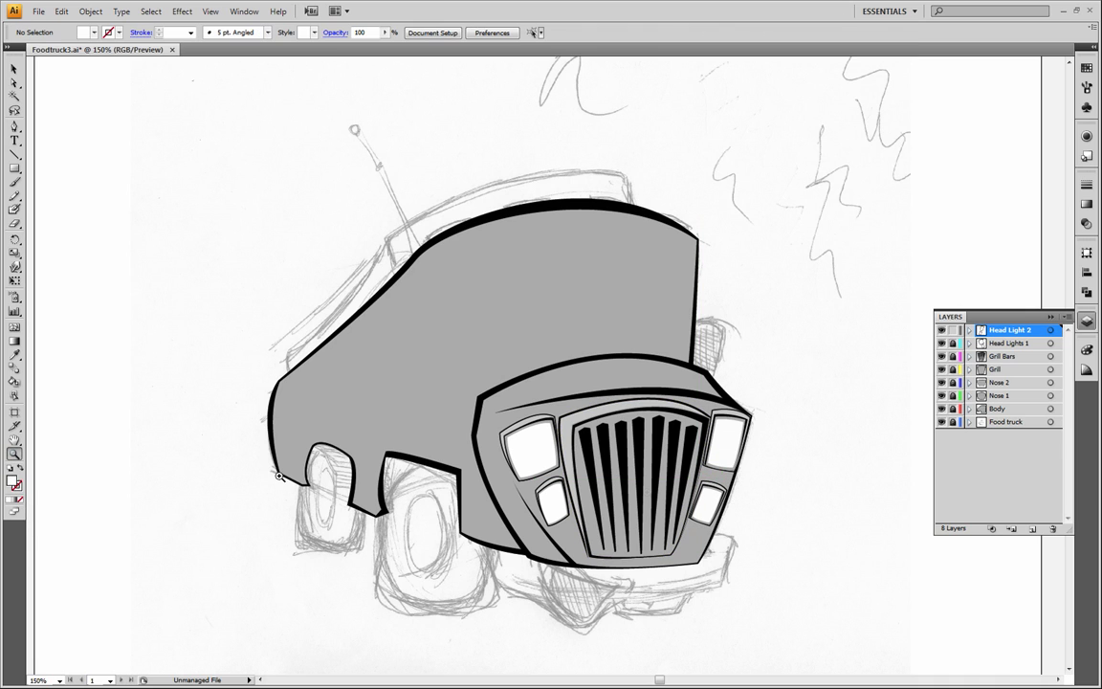
left_click(707, 499)
left_click(707, 504)
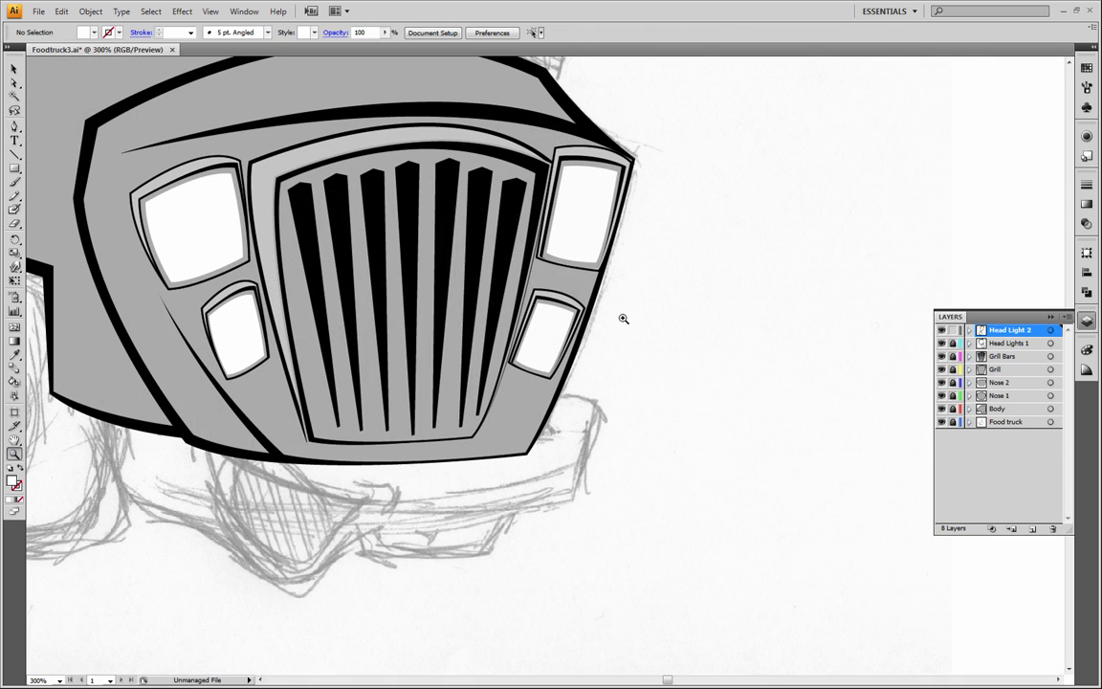
left_click_drag(650, 253, 654, 351)
left_click(15, 69)
left_click_drag(620, 489, 500, 393)
left_click(564, 459)
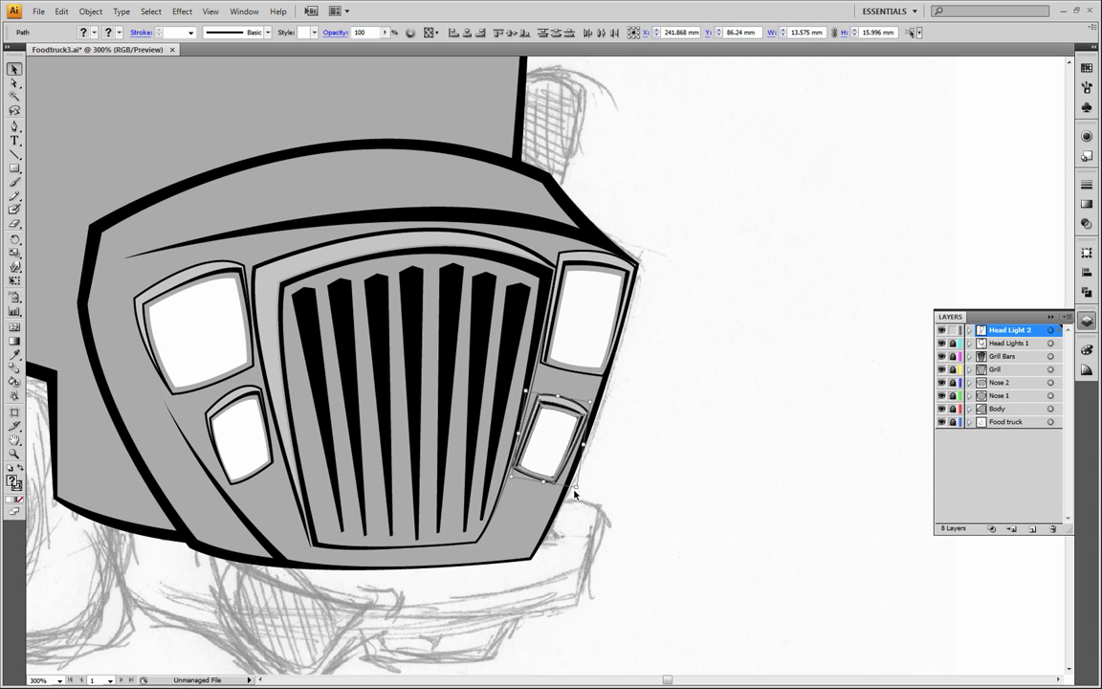
left_click_drag(622, 514, 459, 356)
left_click(533, 471)
key("Return")
Step: Apply Free Distort to the small lower-right headlight, reshaping its four corners to fit the nose, and shift it about 1 mm towards the grill
left_click(186, 12)
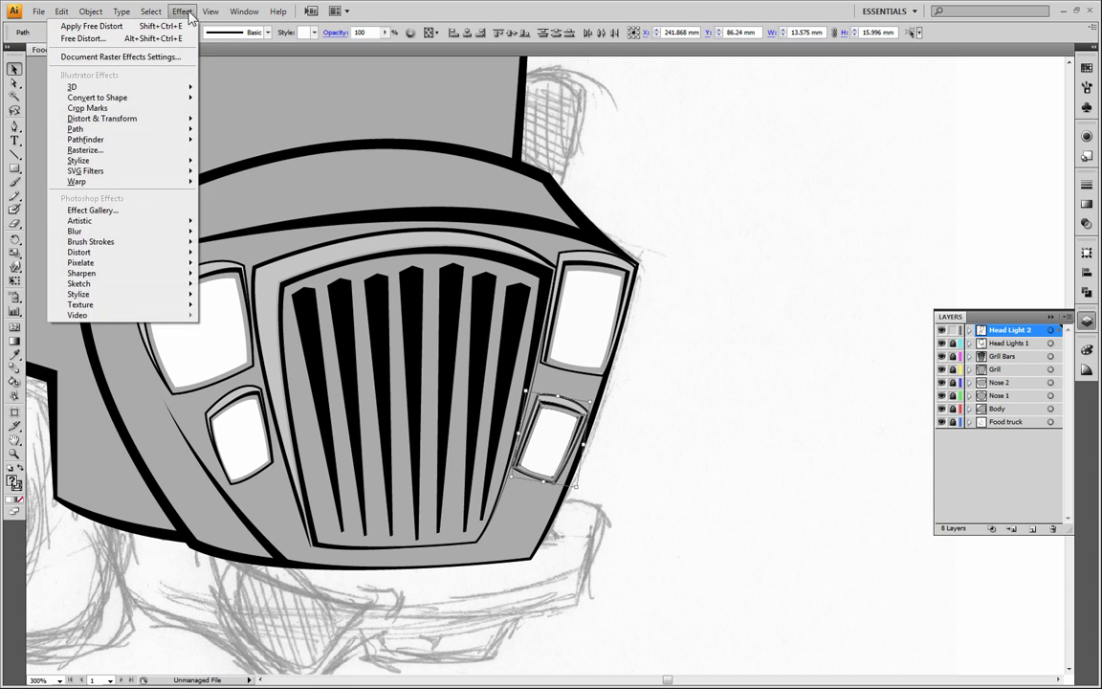
mouse_move(142, 118)
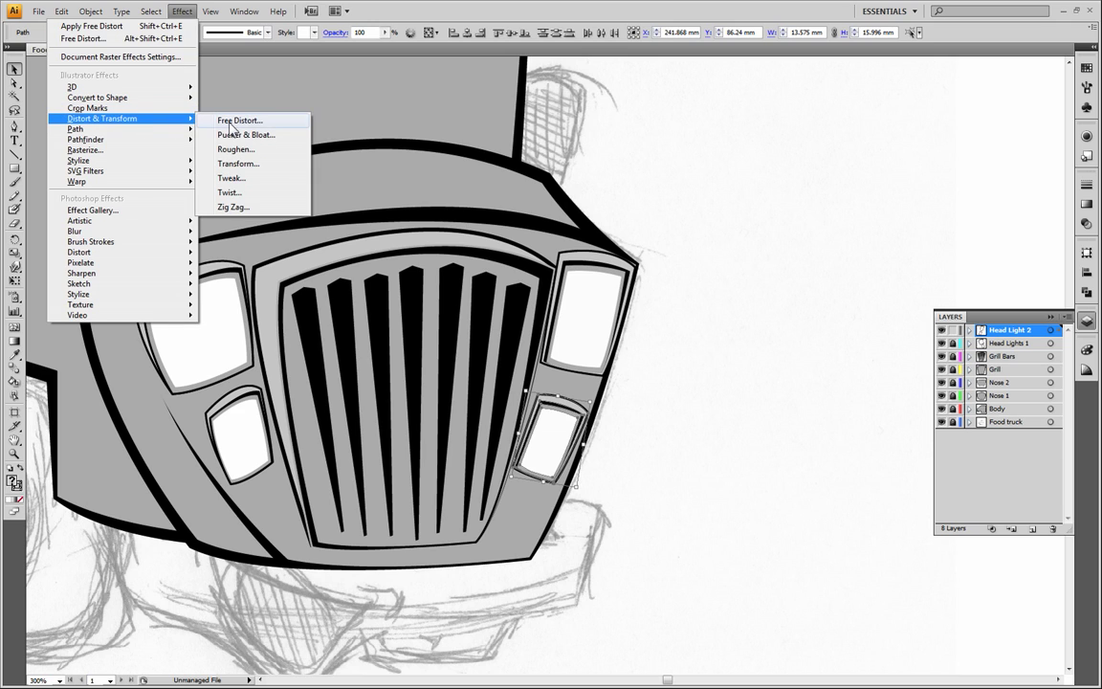
left_click(230, 123)
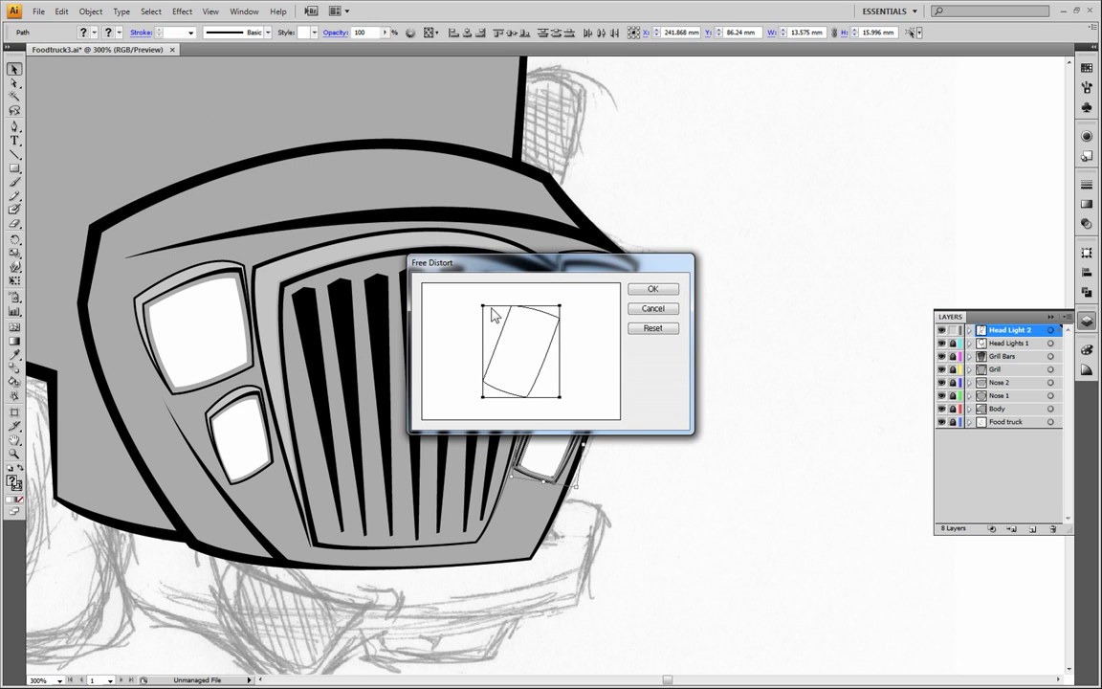
left_click_drag(593, 266, 896, 209)
left_click_drag(785, 340, 796, 343)
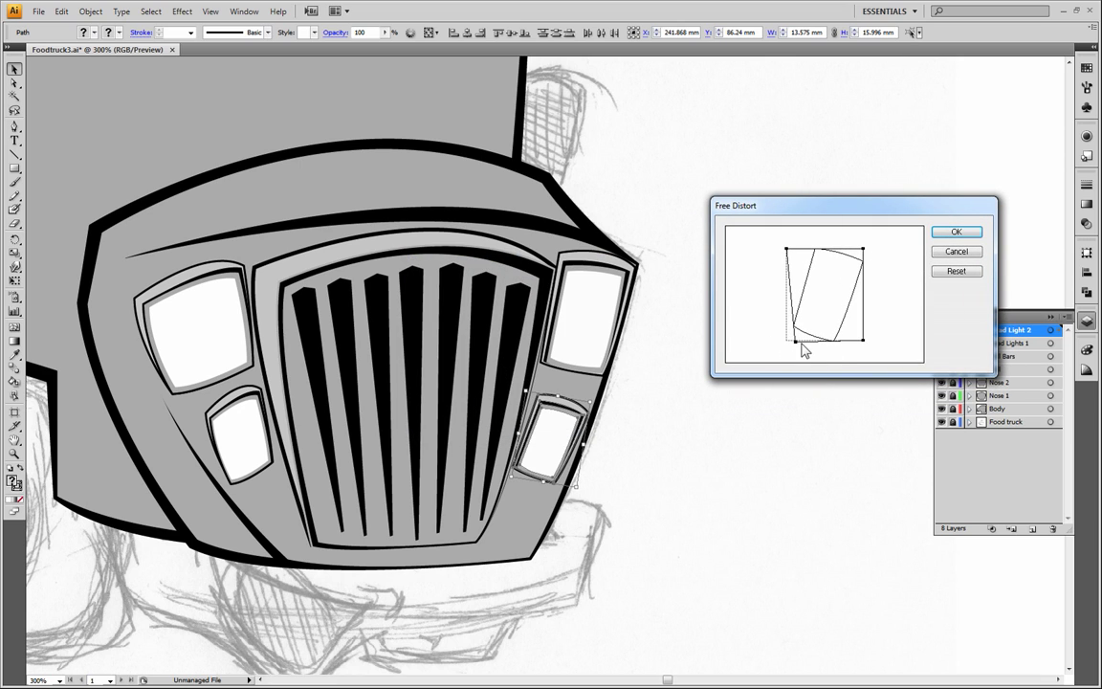
left_click_drag(796, 342, 804, 345)
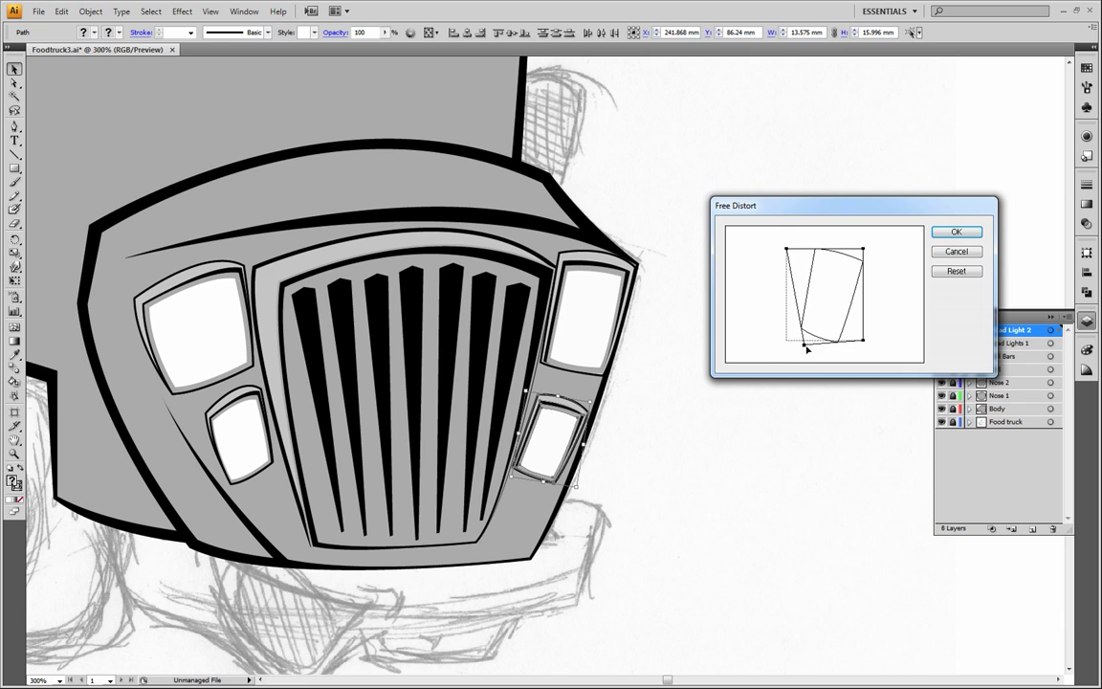
left_click_drag(863, 249, 874, 250)
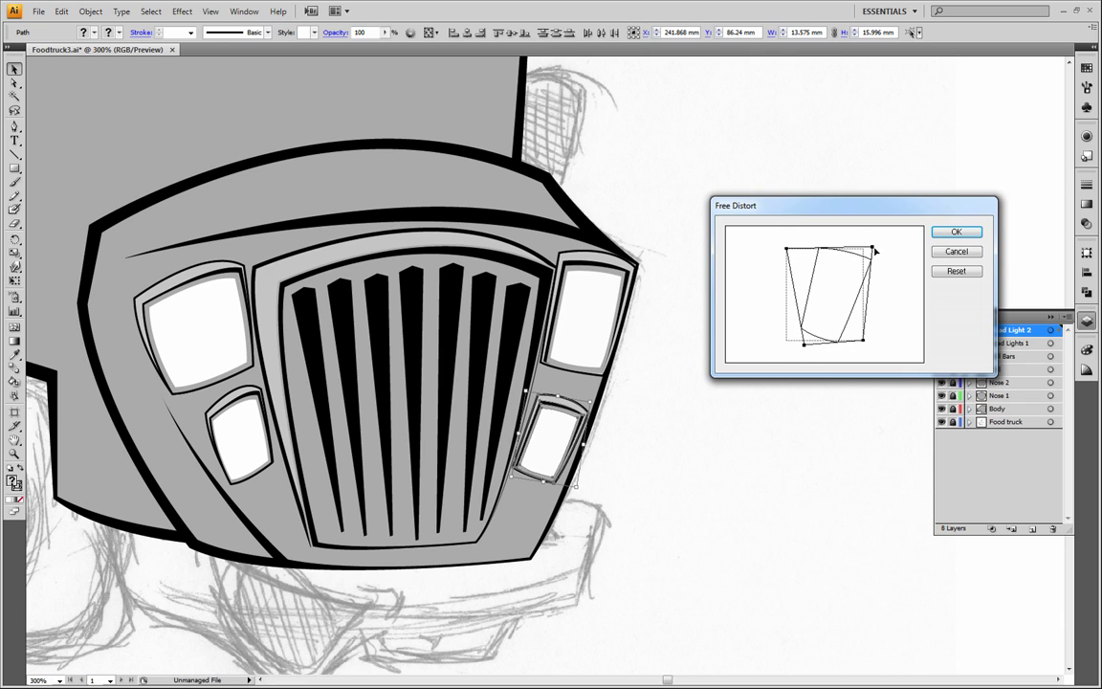
left_click_drag(788, 251, 787, 246)
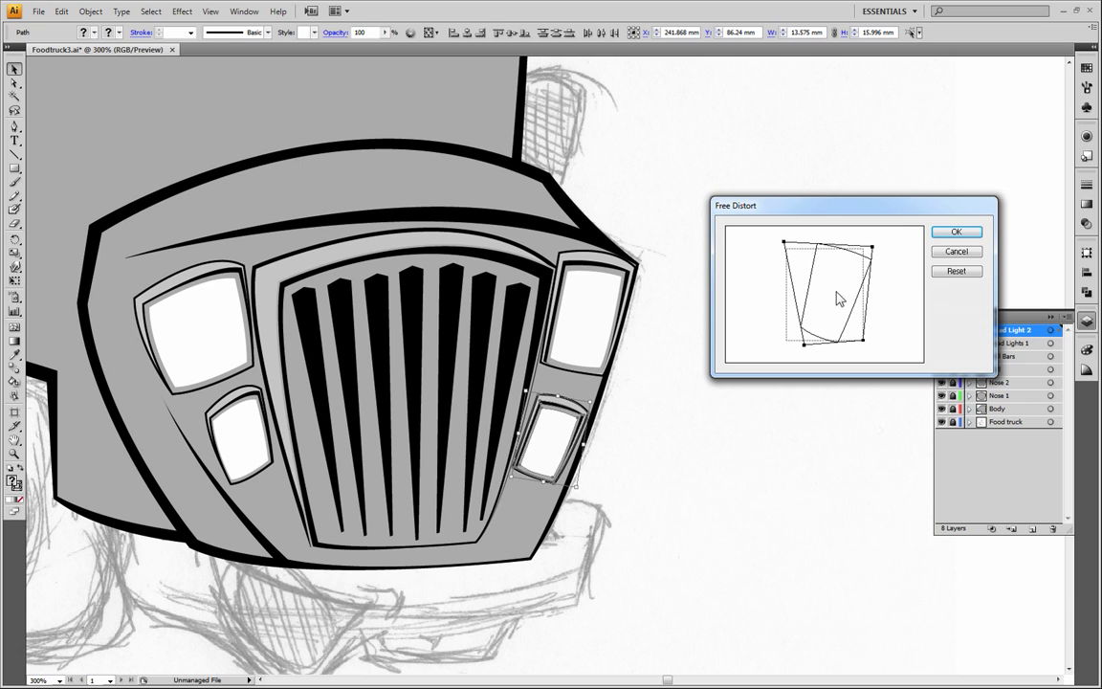
left_click_drag(865, 342, 868, 338)
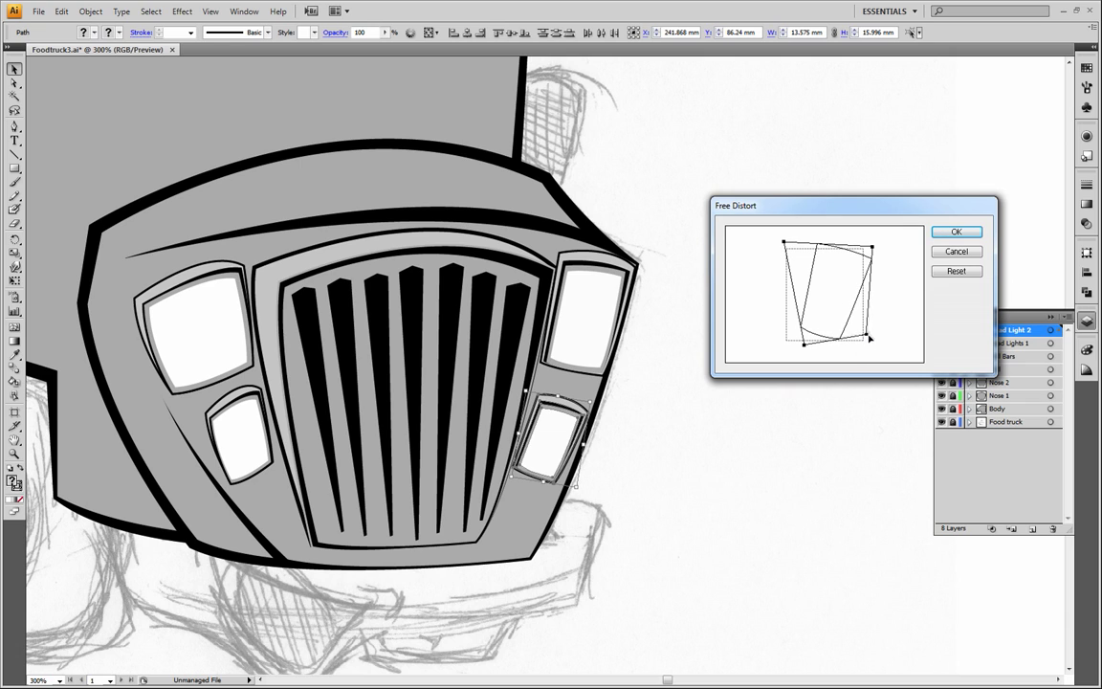
left_click(949, 234)
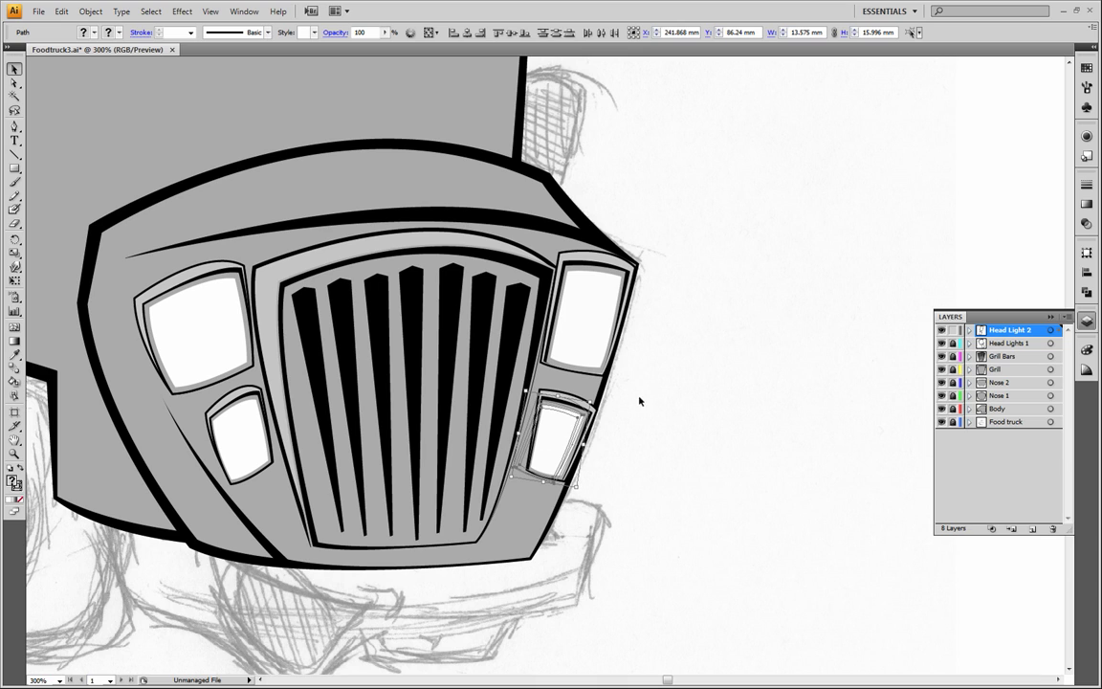
left_click_drag(565, 435, 569, 428)
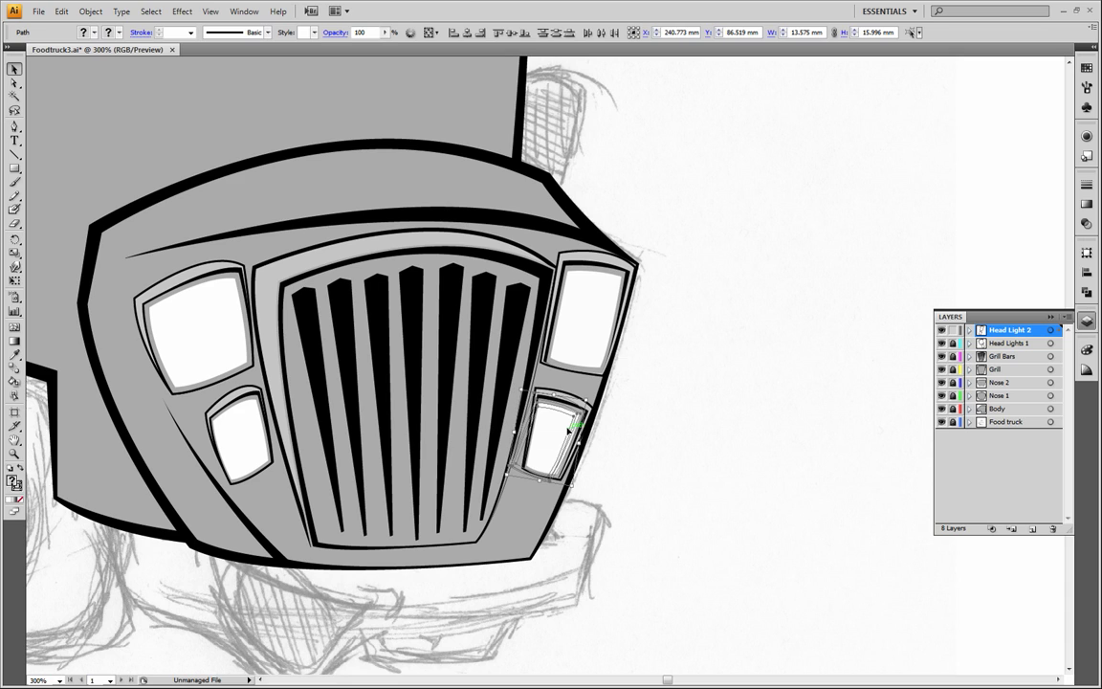
Step: Unlock all truck artwork layers from Head Lights 1 down to Body, leaving the Food truck sketch layer locked
left_click(747, 446)
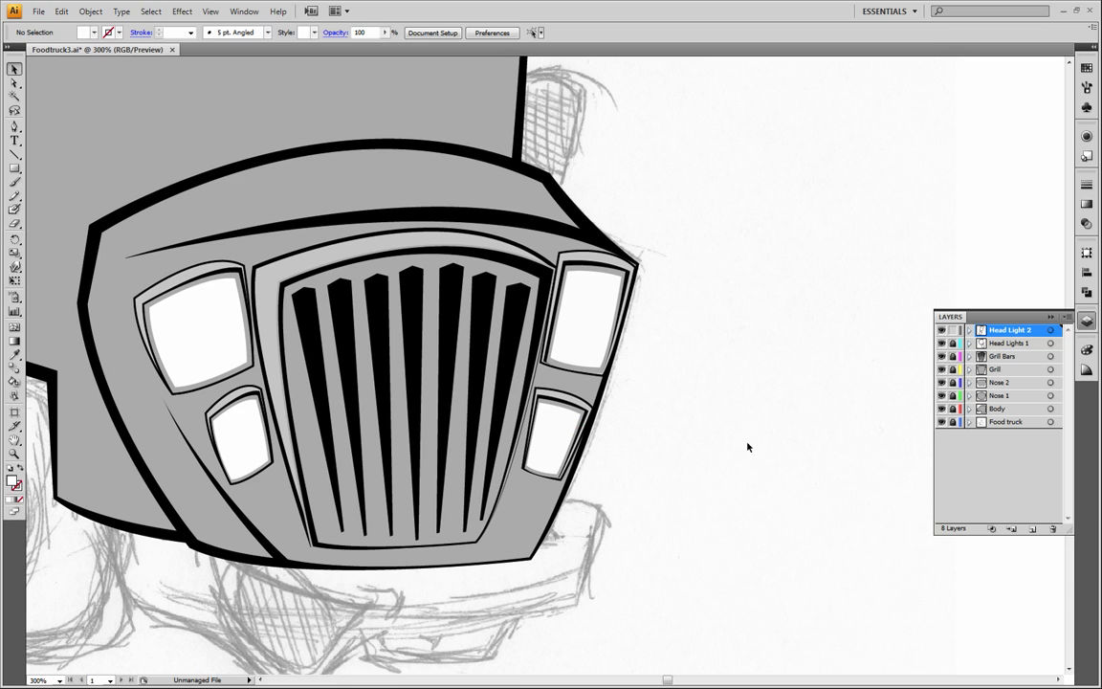
left_click(15, 453)
left_click(336, 403, "alt")
left_click(374, 393, "alt")
left_click(521, 271, "alt")
left_click(443, 318)
left_click_drag(443, 318, 383, 353)
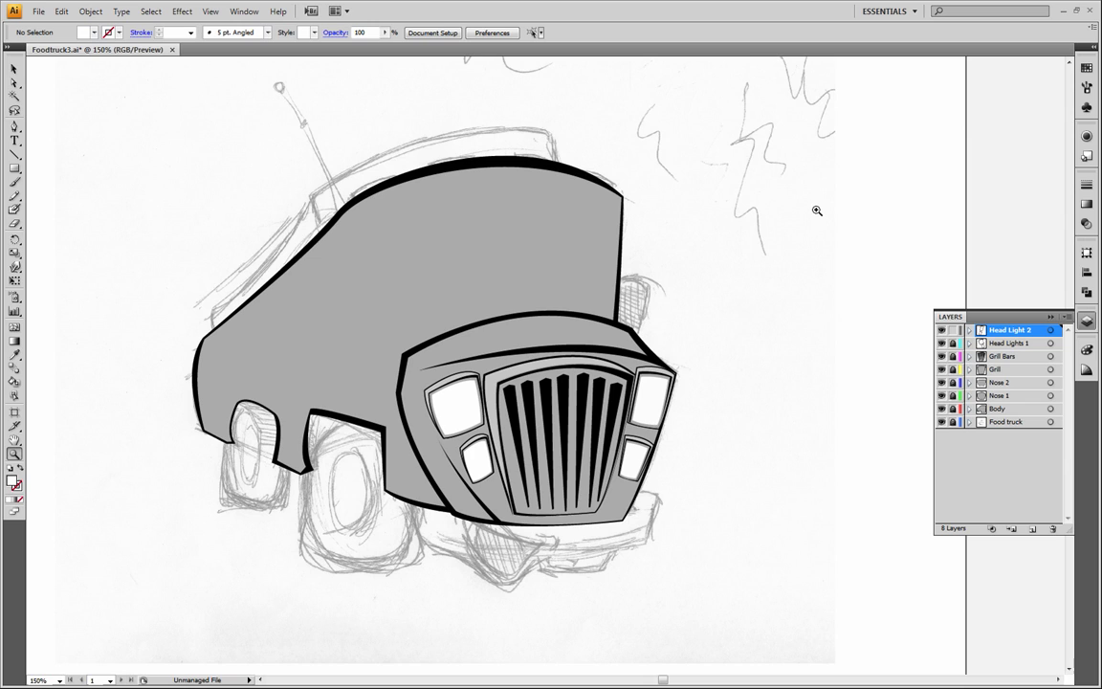
left_click(15, 69)
left_click_drag(954, 343, 953, 395)
Step: Select all the truck artwork above the sketch and reduce its opacity to 8%
left_click_drag(153, 103, 728, 570)
left_click(385, 33)
left_click_drag(348, 45, 299, 45)
left_click(788, 331)
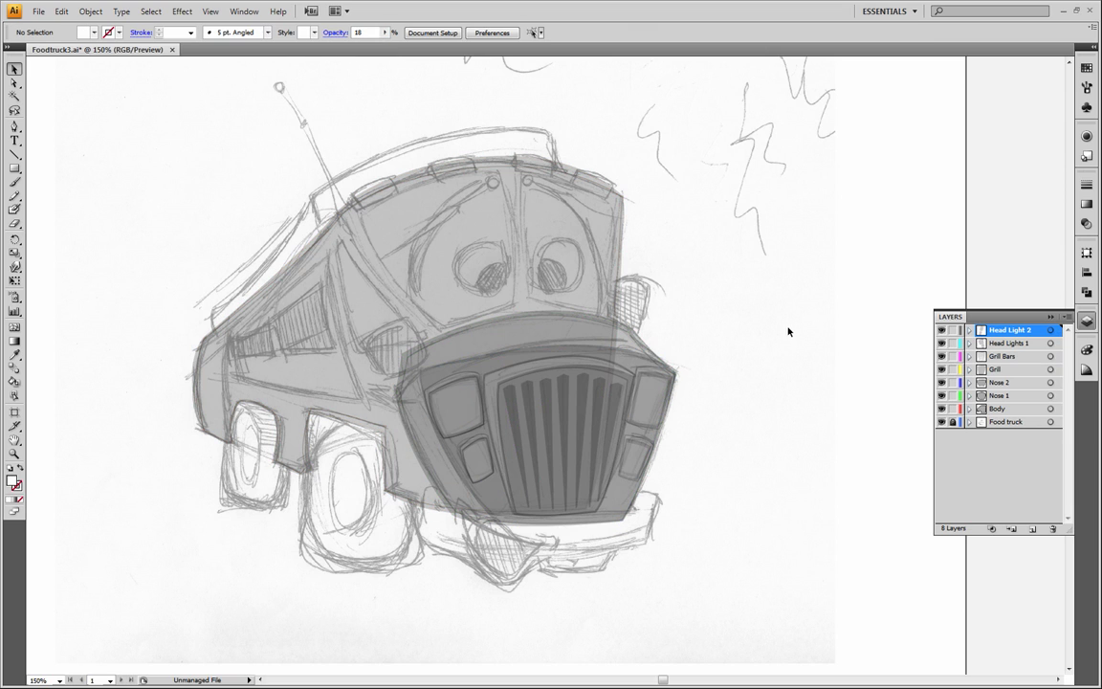
left_click_drag(182, 151, 769, 584)
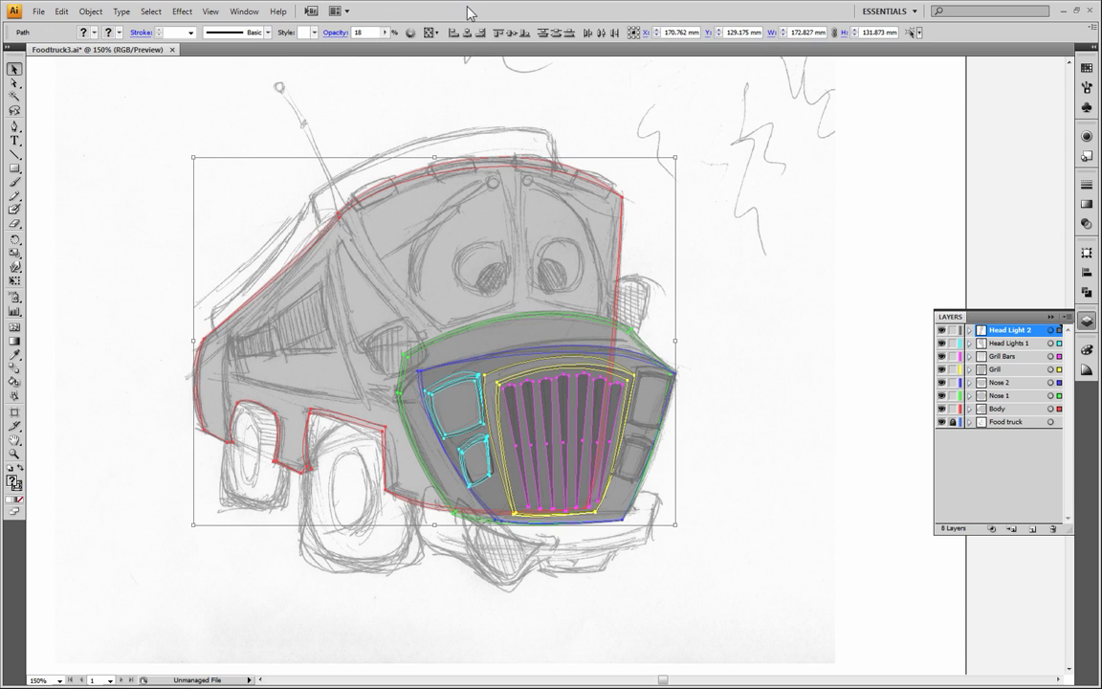
left_click(384, 33)
mouse_move(316, 46)
left_mouse_down()
mouse_move(302, 48)
mouse_move(319, 48)
left_mouse_up()
left_click(688, 316)
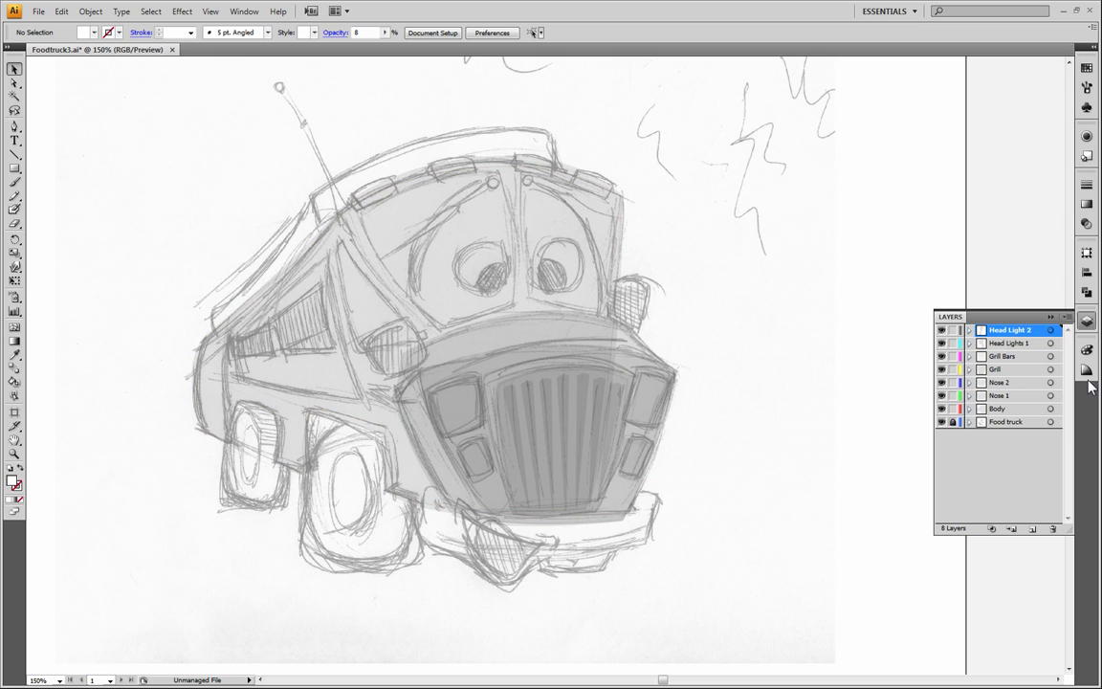
Step: Add a new layer above Head Light 2 and name it Mouth/Bumper
key("ctrl+l")
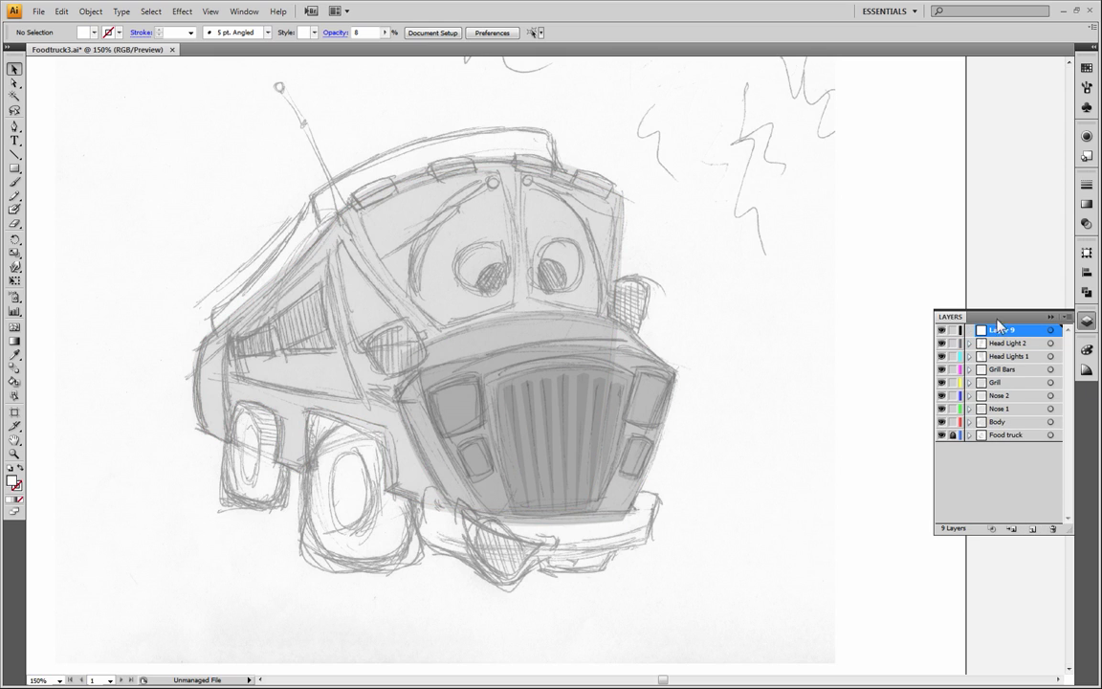
double_click(1001, 331)
key("BackSpace")
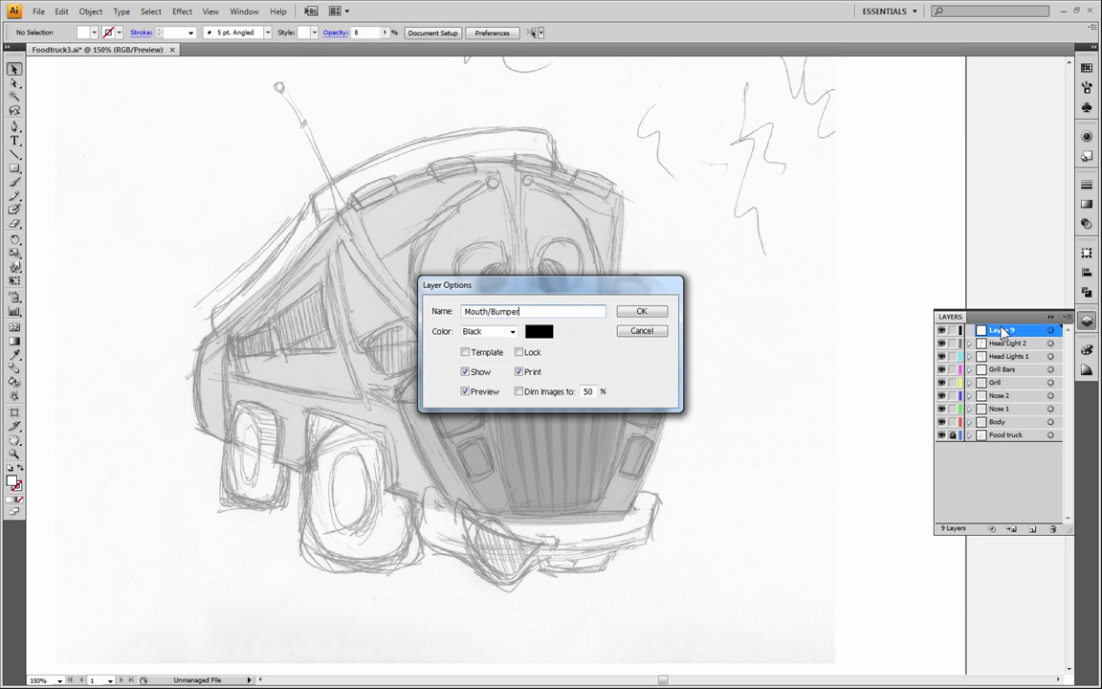
key("Return")
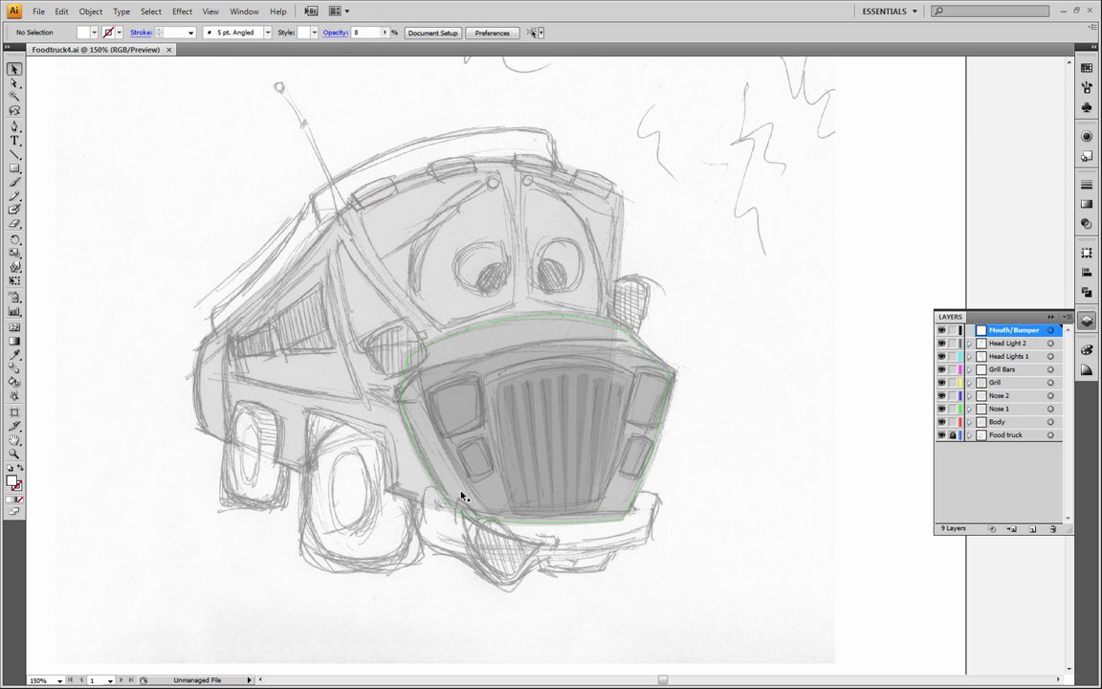
Step: Set up the Pen tool with no fill and a black stroke for tracing the sketched front bumper
key("z")
left_click(418, 467)
left_click_drag(488, 279, 423, 340)
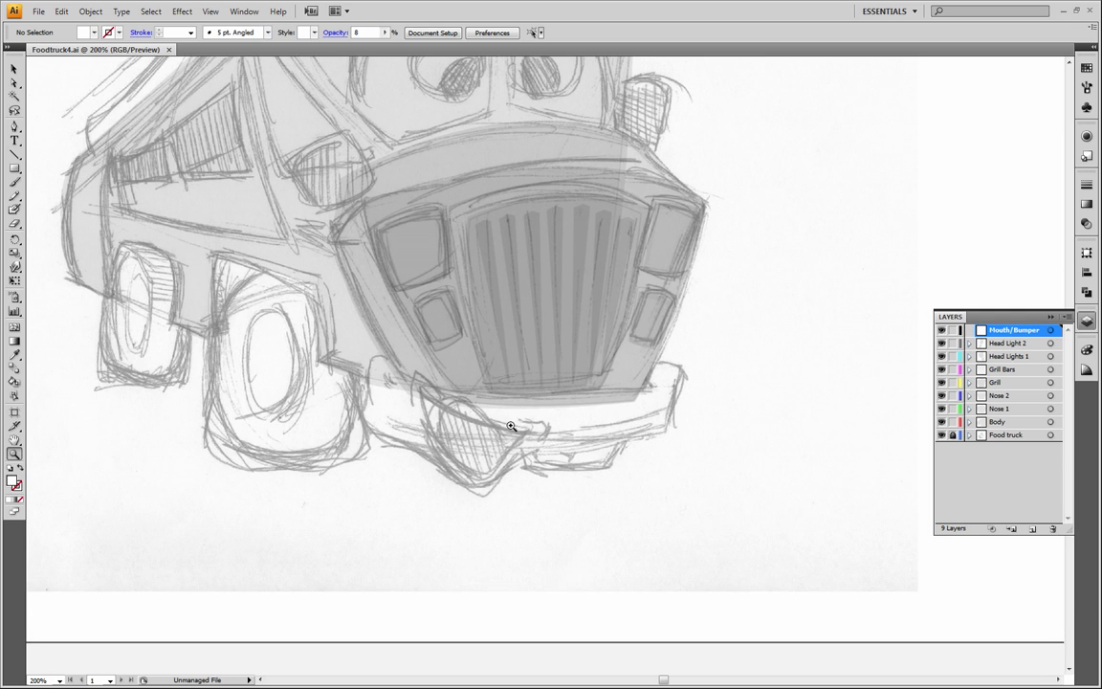
left_click(505, 431)
left_click_drag(565, 302, 484, 376)
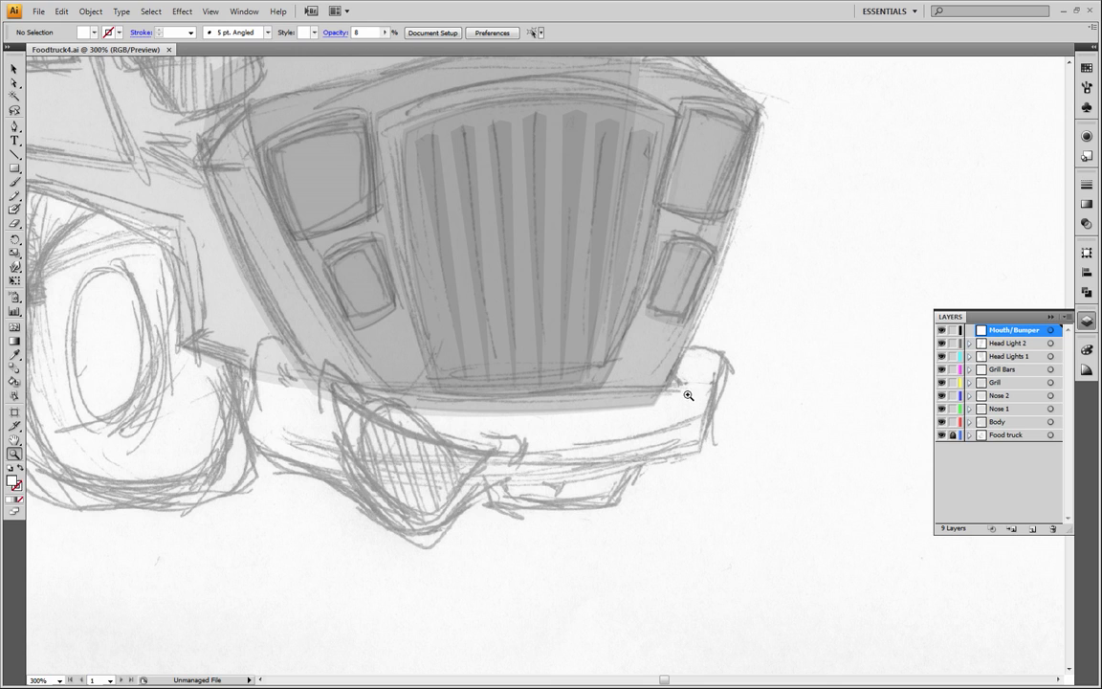
left_click(15, 125)
left_click(19, 499)
left_click(19, 491)
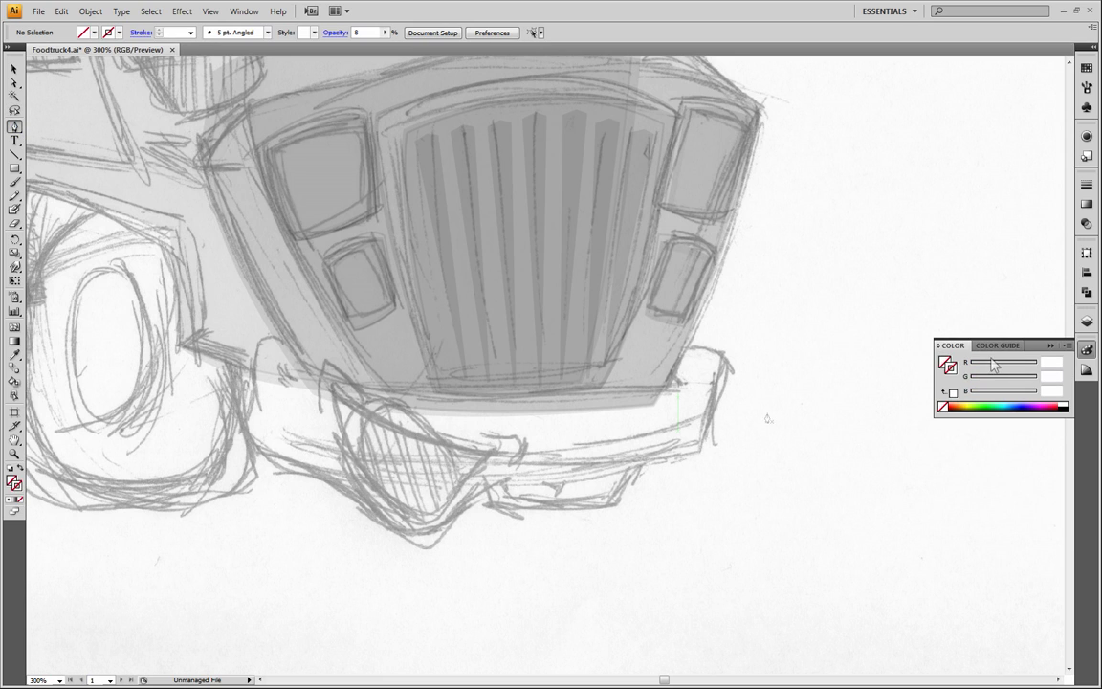
left_click(1068, 406)
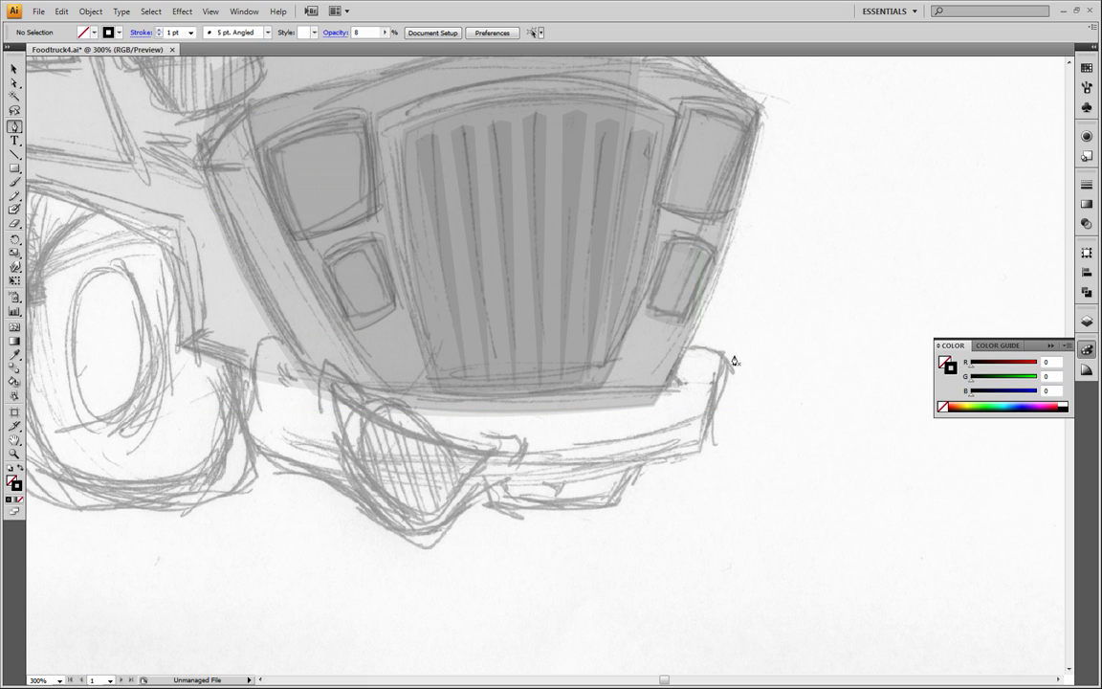
left_click(680, 388)
left_click_drag(535, 394, 551, 402)
key("ctrl+z")
Step: Trace the bumper's left end with the Pen tool, from its lower corner up around the rounded top to the nose edge
left_click(269, 459)
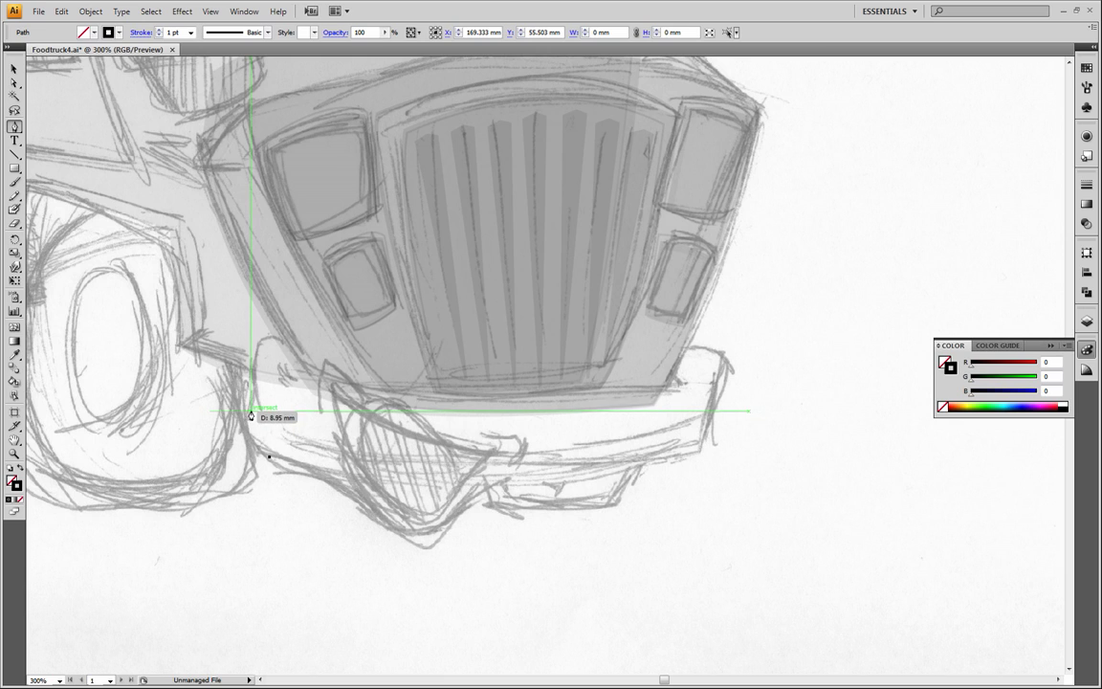
left_click_drag(244, 420, 246, 394)
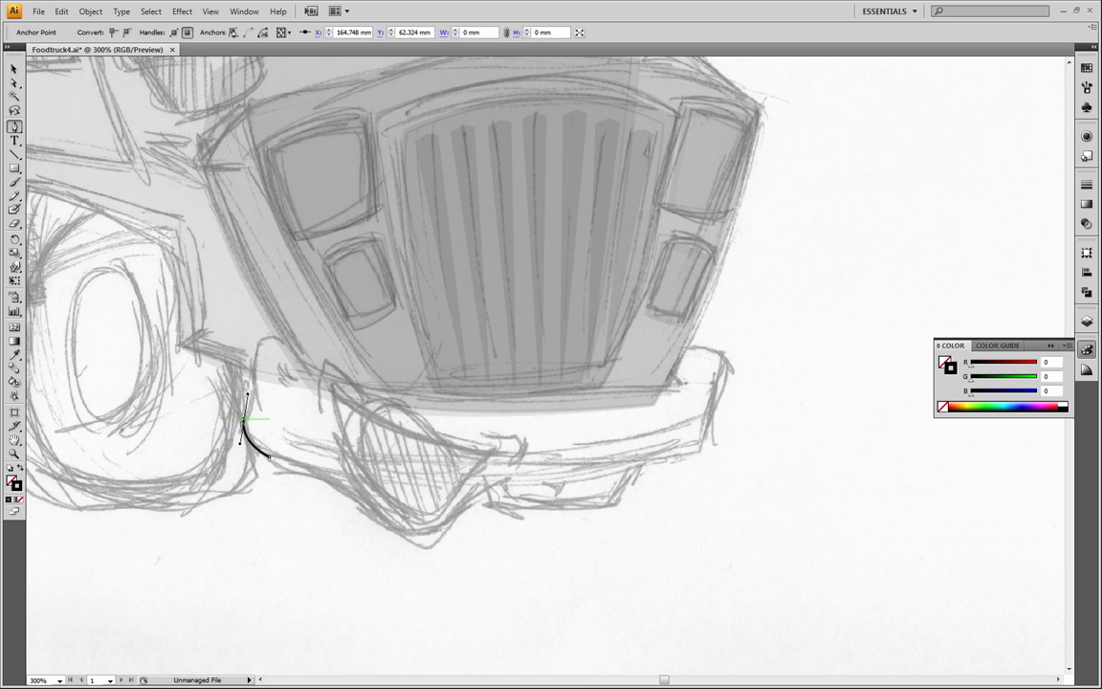
left_click(242, 420)
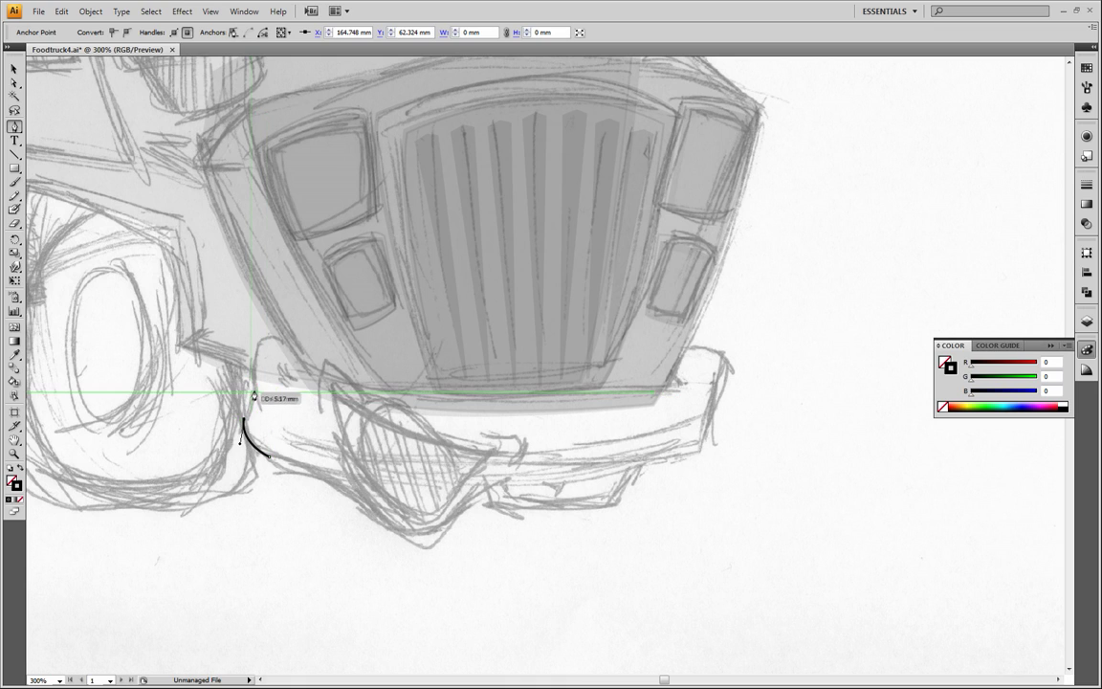
left_click(258, 372)
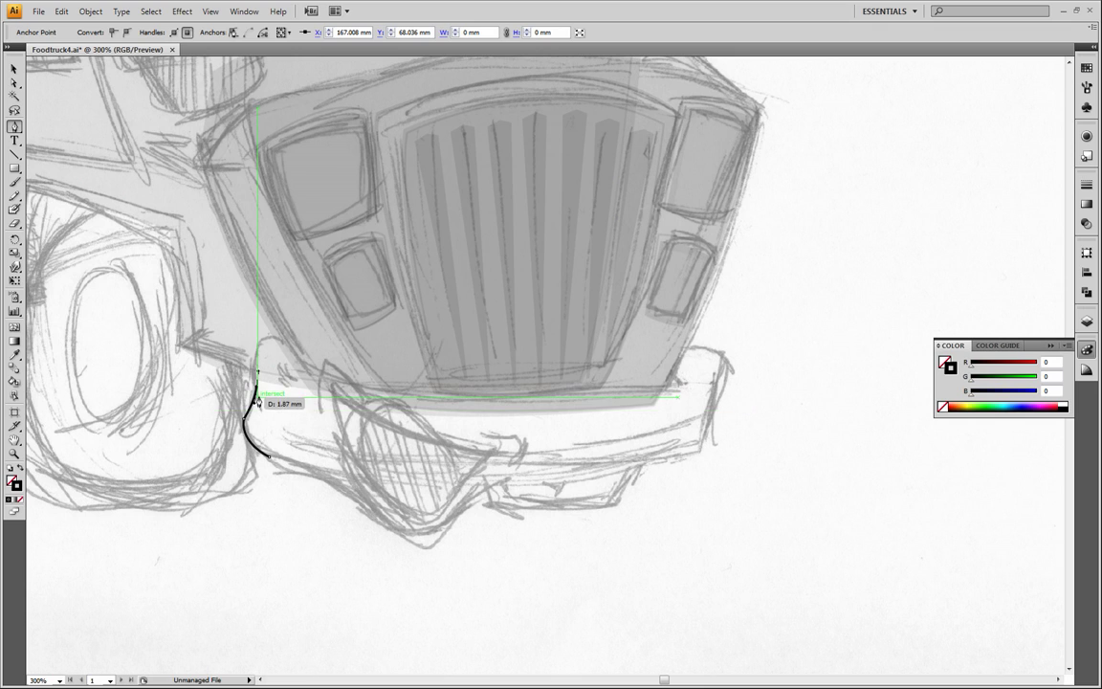
left_click_drag(262, 416, 262, 342)
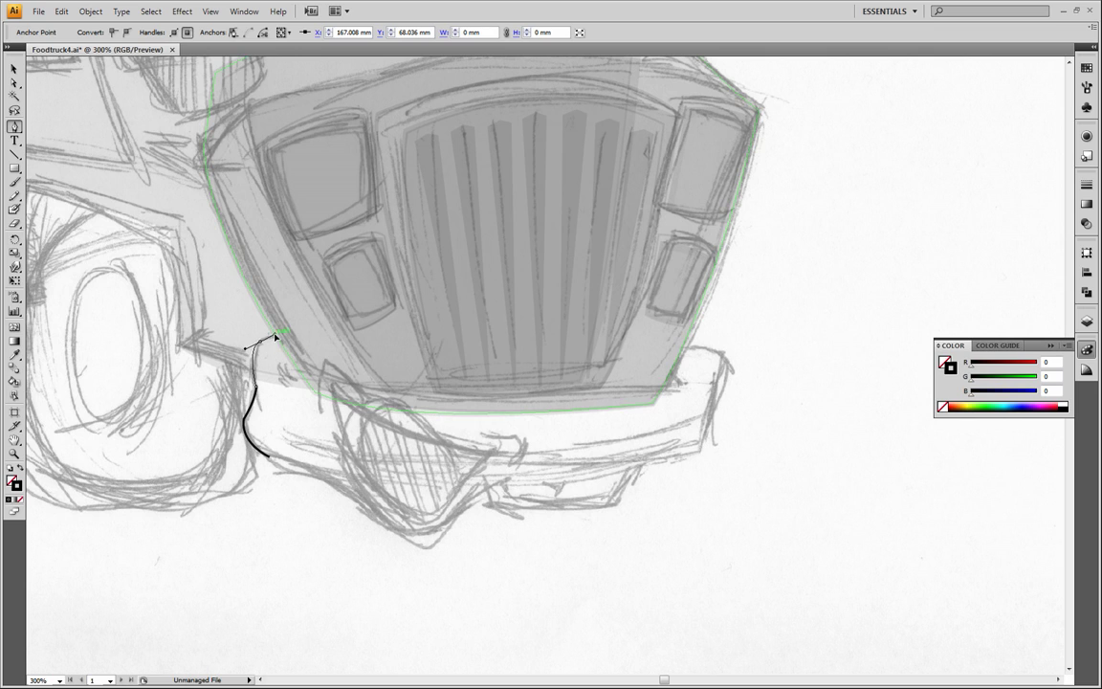
left_click(272, 329)
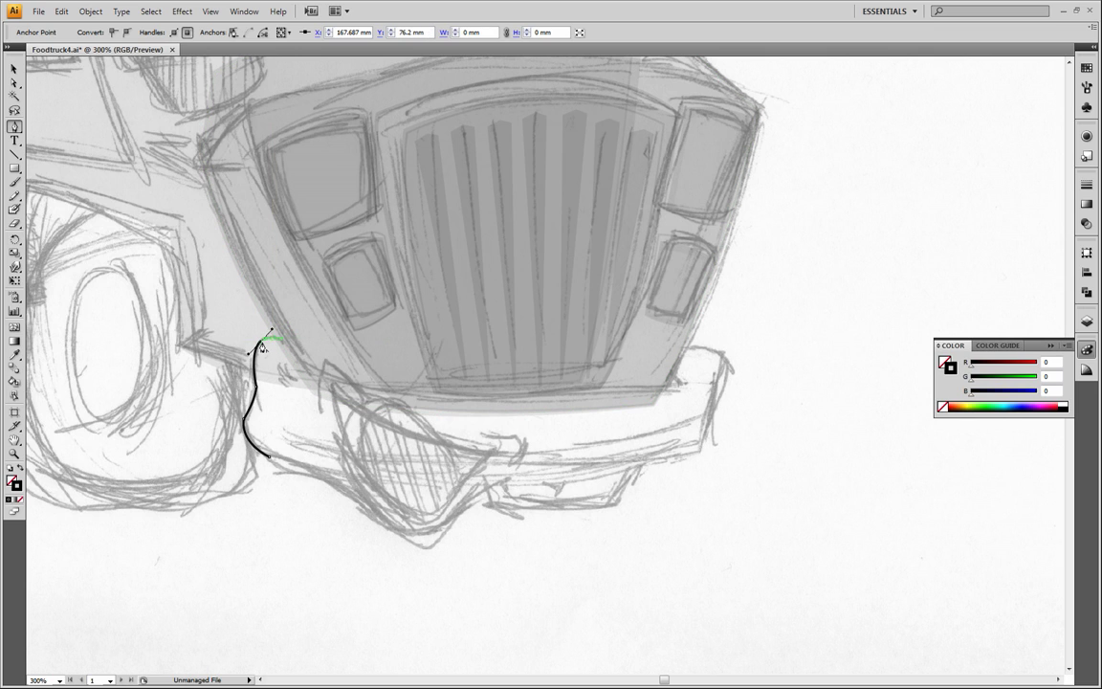
left_click_drag(262, 346, 313, 369)
left_click(308, 368)
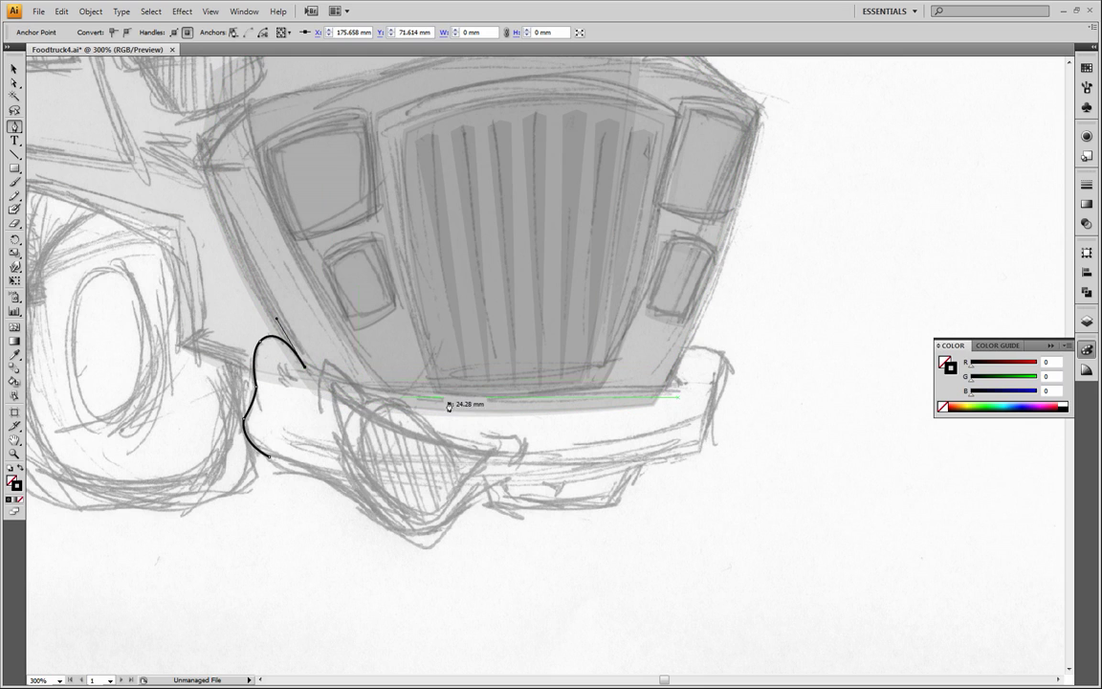
Step: Continue the bumper outline along the nose and around its right end, closing it along the lower edge at about 87 by 26 mm
left_click_drag(668, 383, 847, 342)
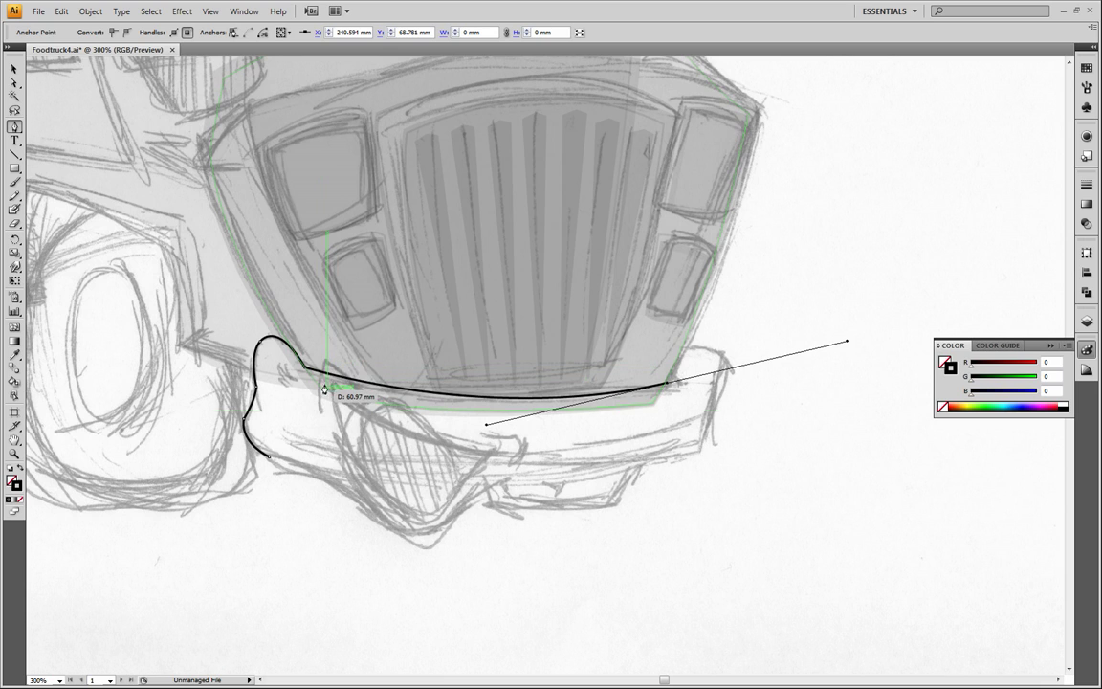
left_click(665, 387)
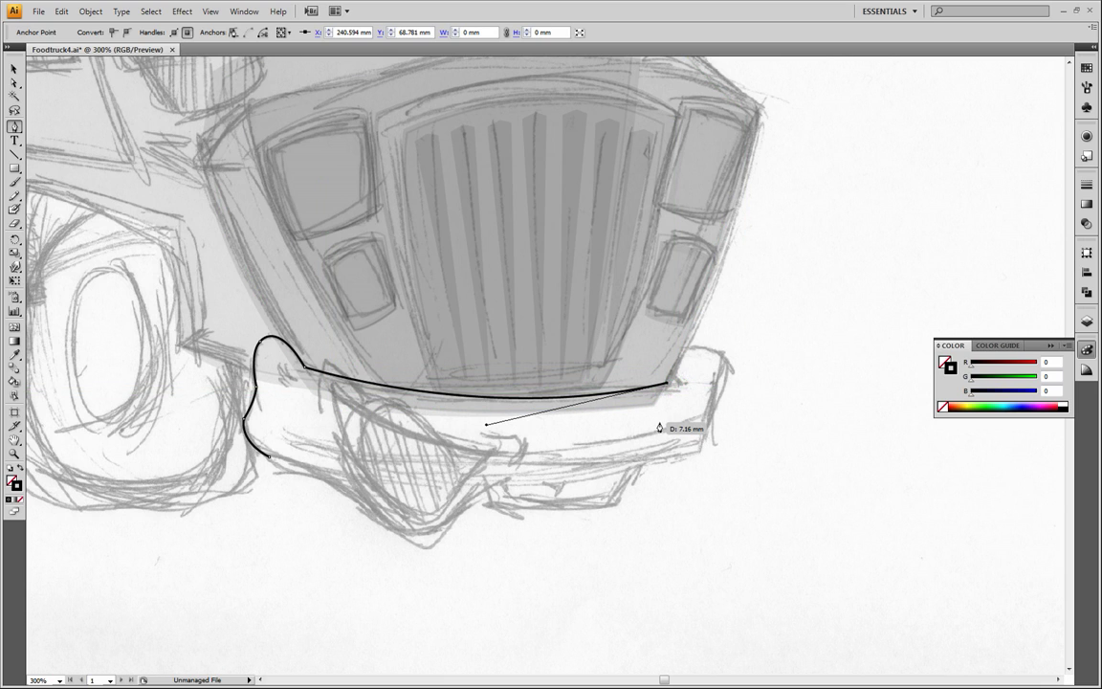
left_click(684, 351)
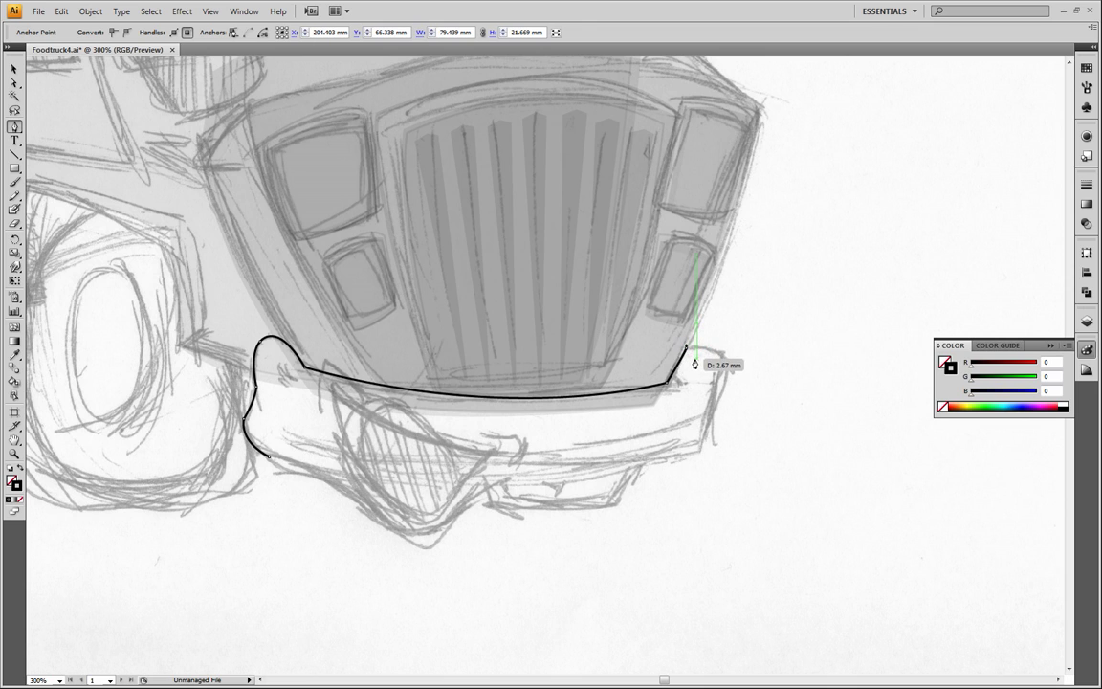
left_click_drag(729, 365, 737, 388)
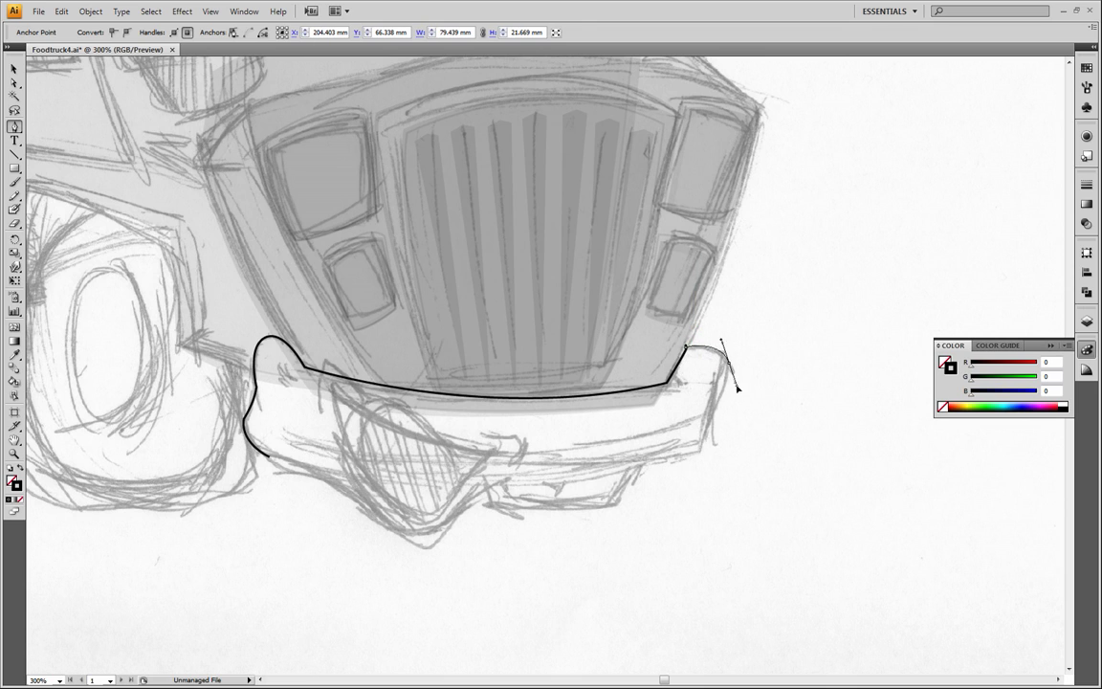
left_click(729, 365)
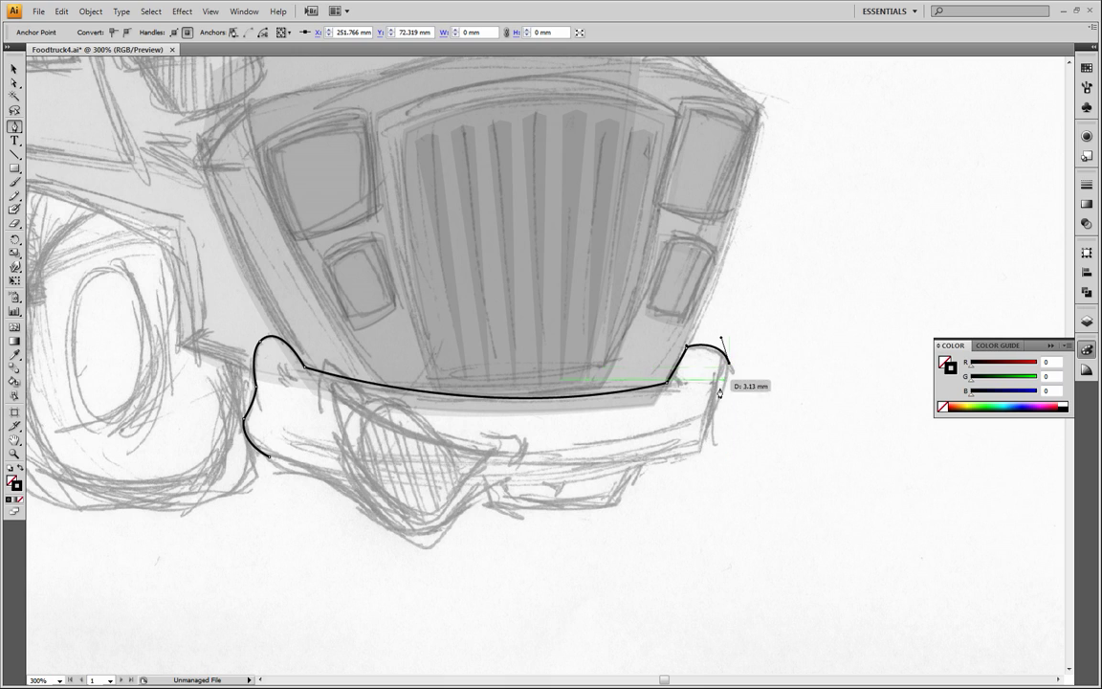
left_click_drag(699, 448, 702, 455)
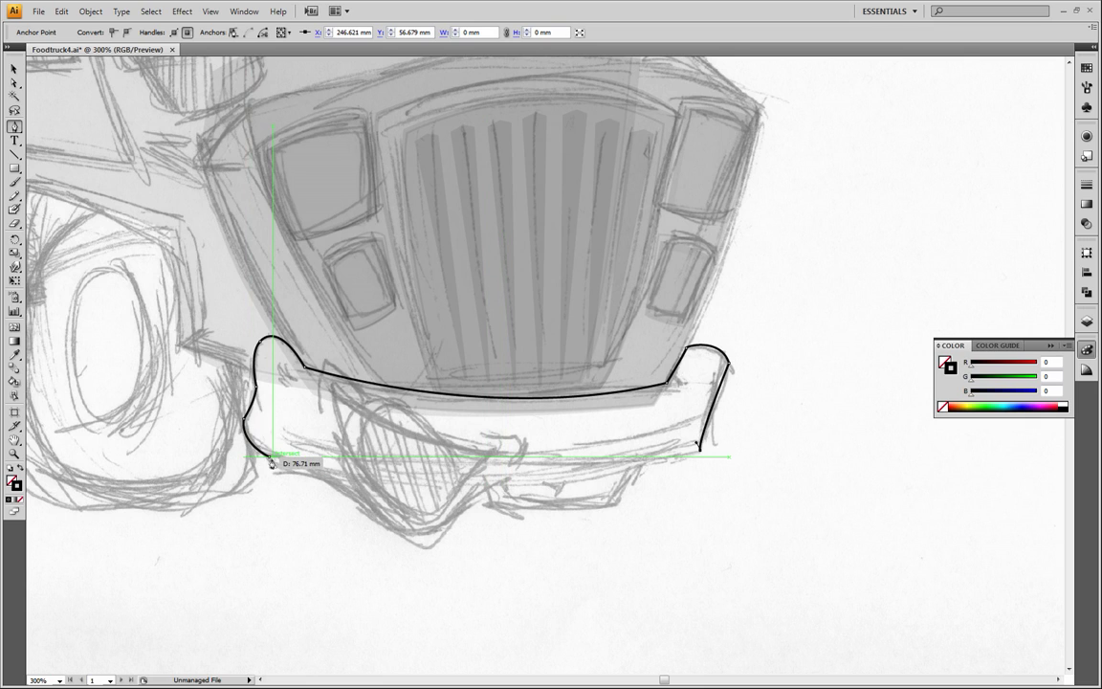
left_click_drag(272, 463, 113, 363)
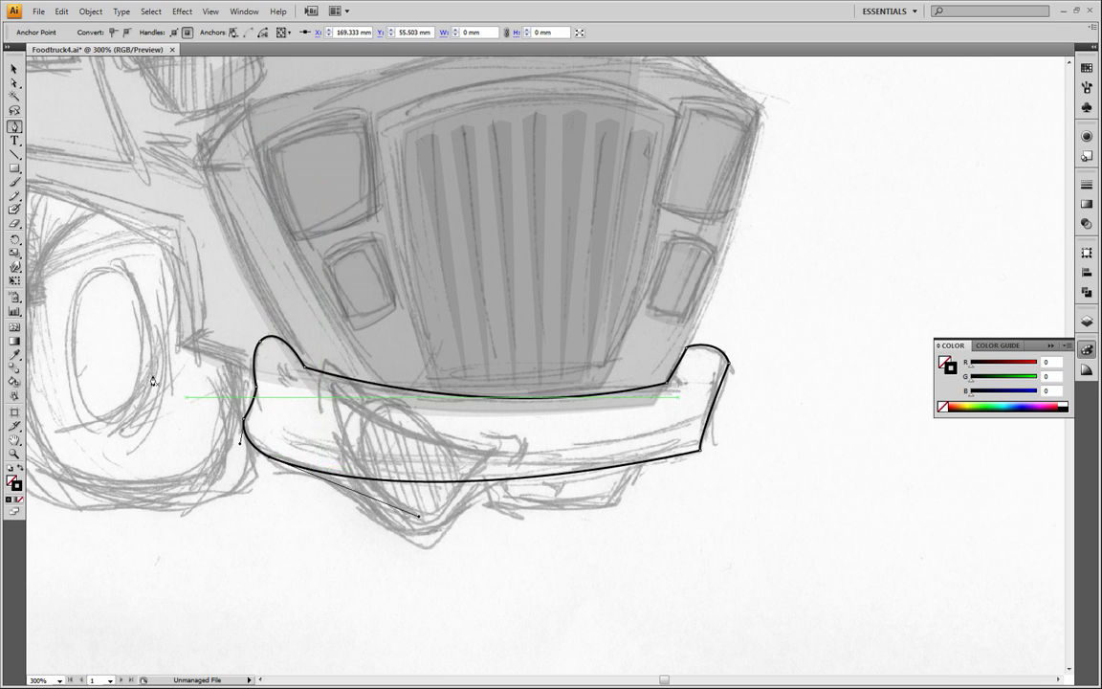
left_click(15, 69)
left_click(781, 284)
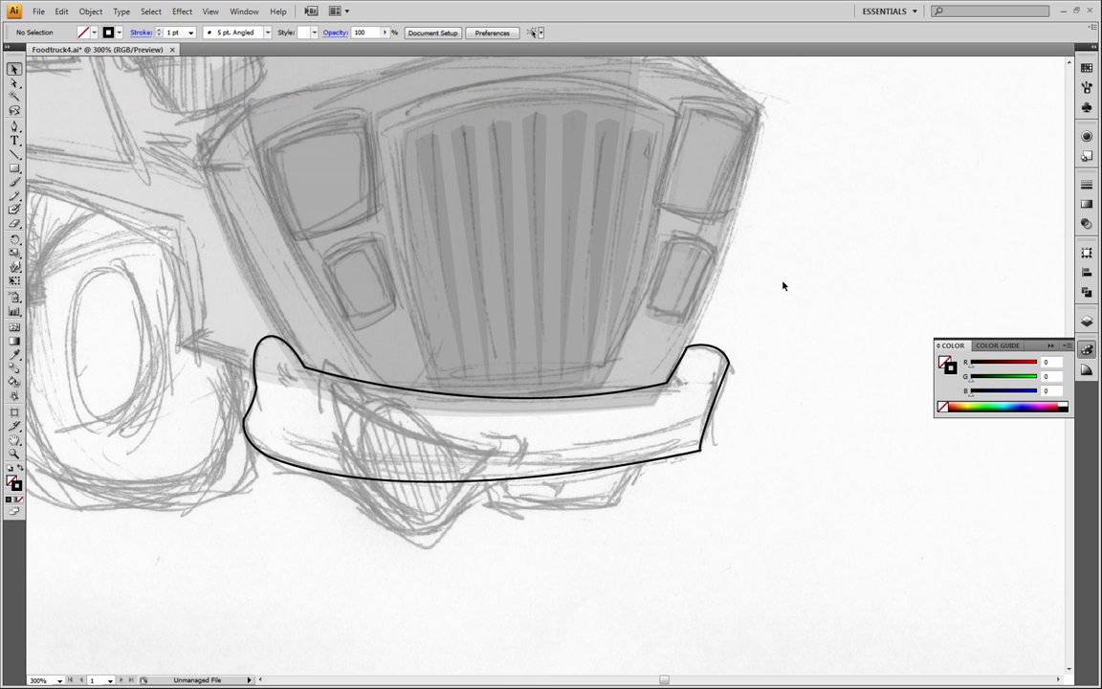
Step: Fill the bumper shape with black (000000)
left_click(618, 392)
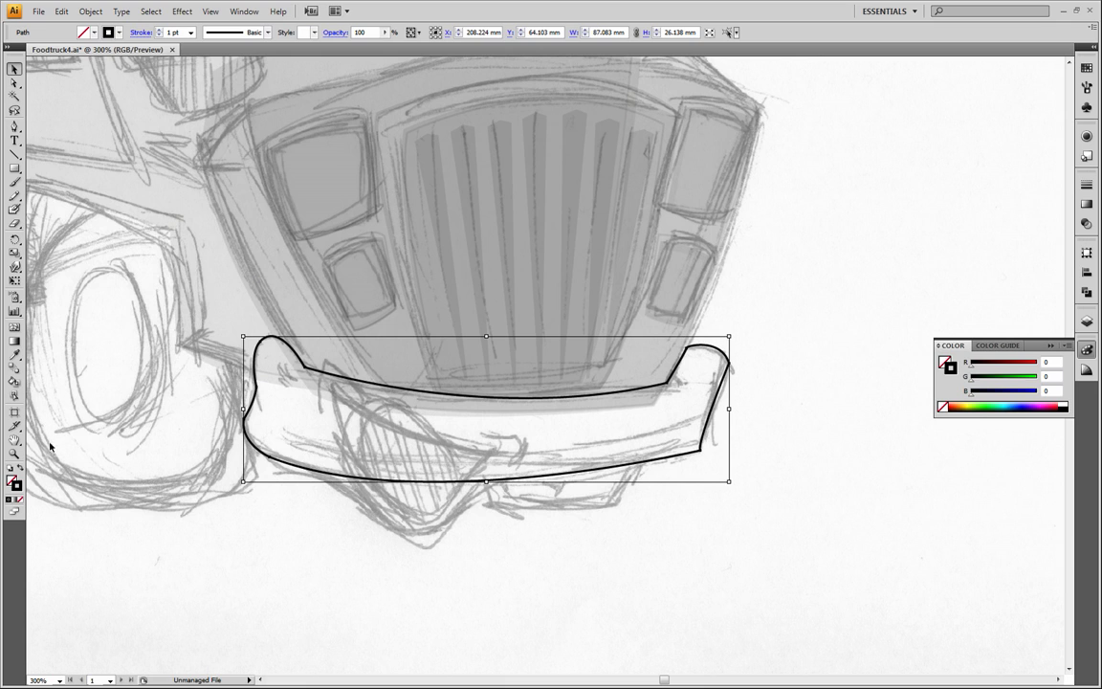
double_click(14, 485)
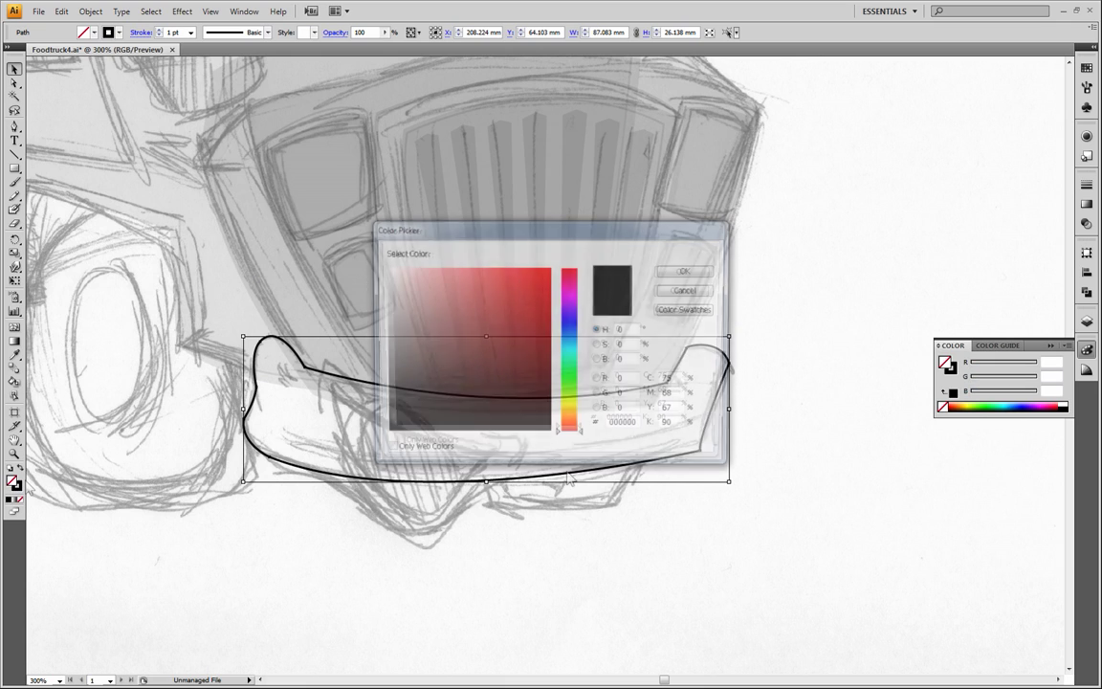
left_click_drag(397, 406, 389, 434)
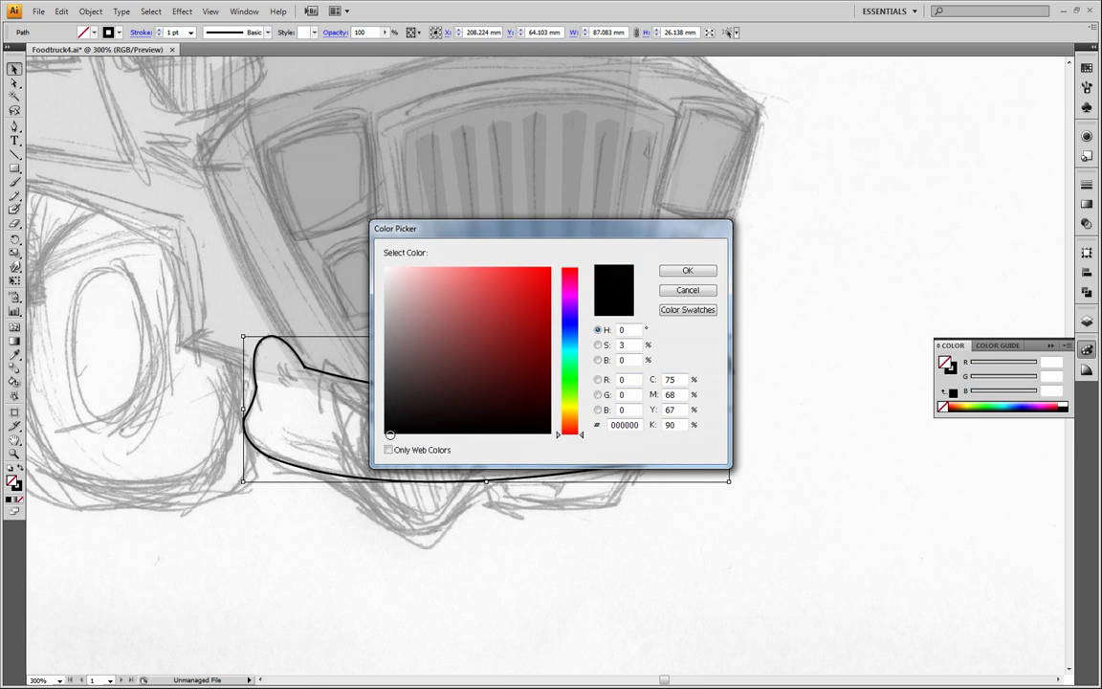
left_click(691, 273)
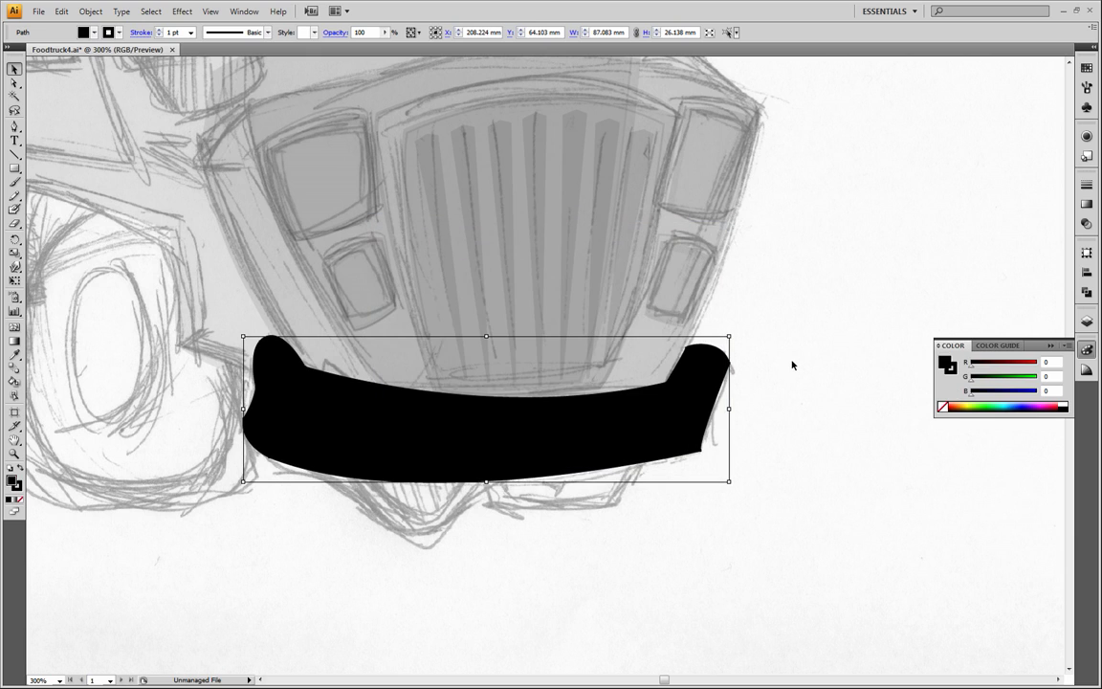
Step: Paste a copy of the black bumper in front of it and apply the truck body's grey appearance with the Eyedropper
left_click(792, 408)
left_click(585, 430)
left_click(53, 12)
left_click(46, 79)
left_click(61, 11)
left_click(61, 105)
left_click(14, 354)
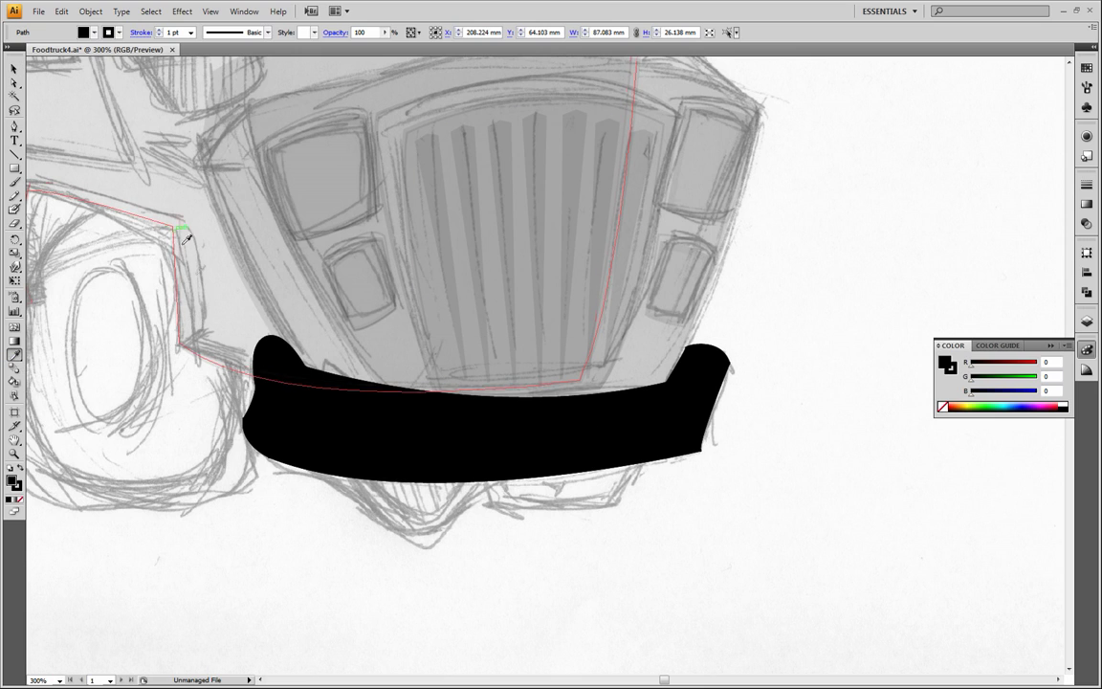
left_click(219, 273)
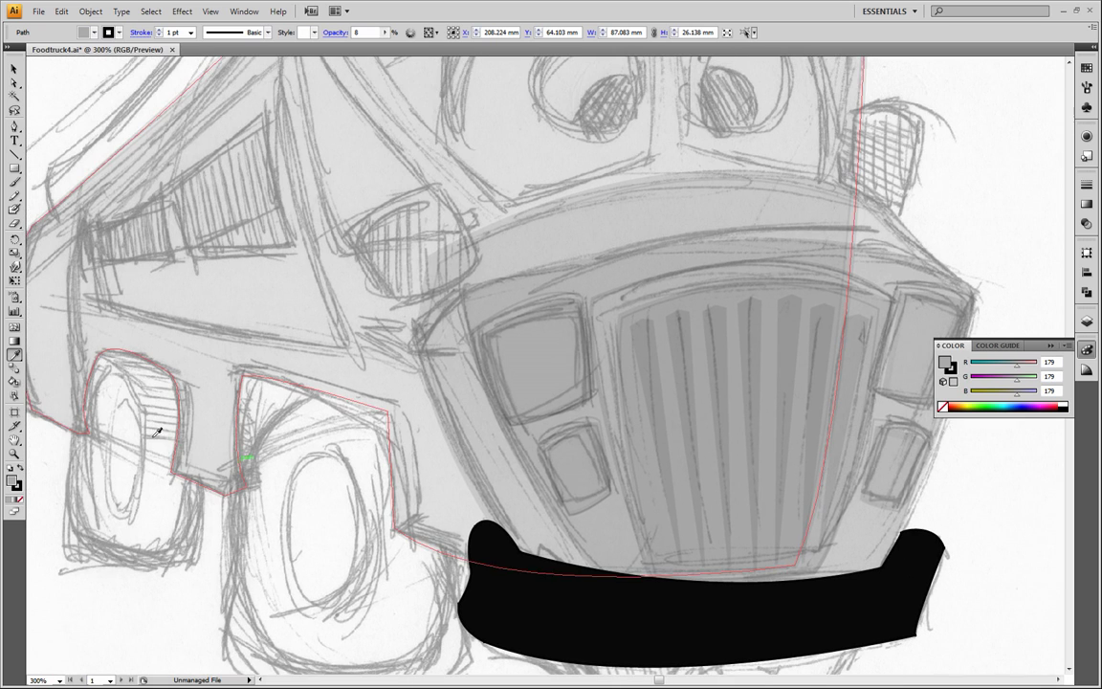
Step: Select all the truck shapes and set their opacity to 100%
key("z")
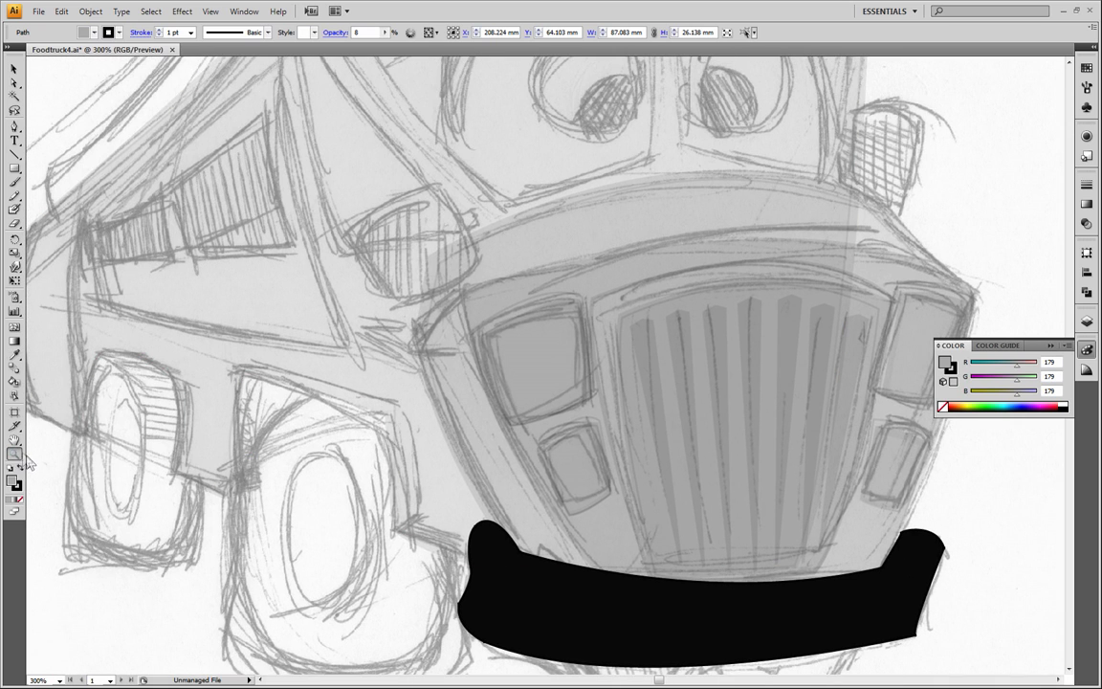
left_click(291, 440, "alt")
left_click_drag(670, 333, 512, 373)
left_click(468, 400, "alt")
left_click_drag(636, 302, 574, 390)
left_click(586, 380, "alt")
left_click(14, 71)
left_click_drag(228, 102, 771, 622)
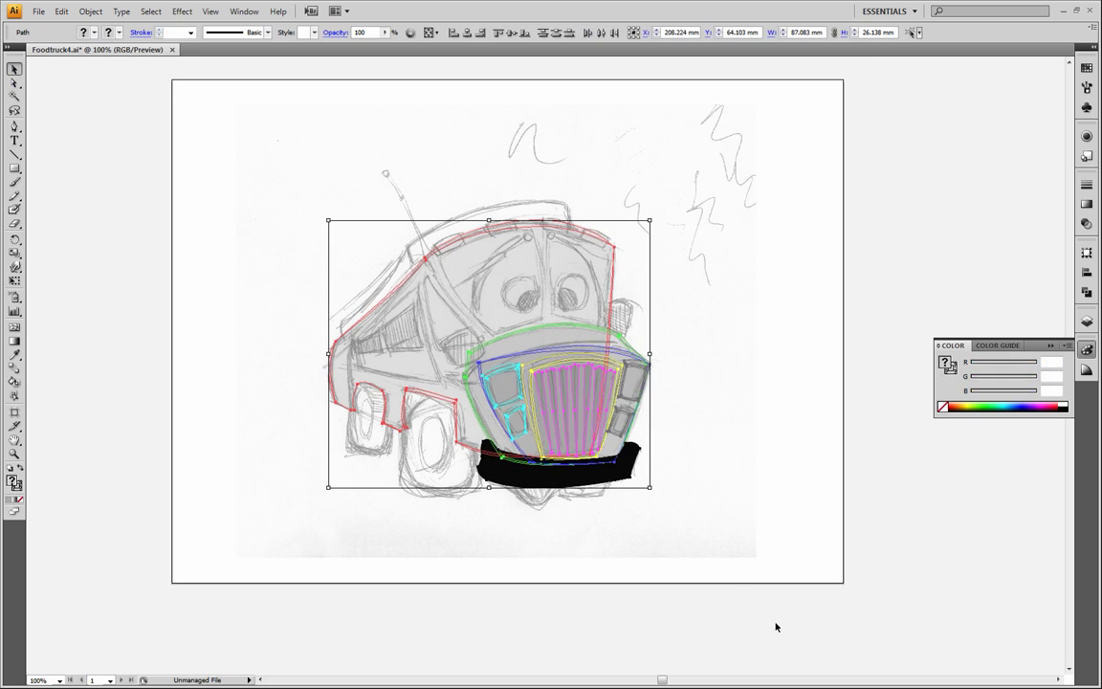
left_click(384, 33)
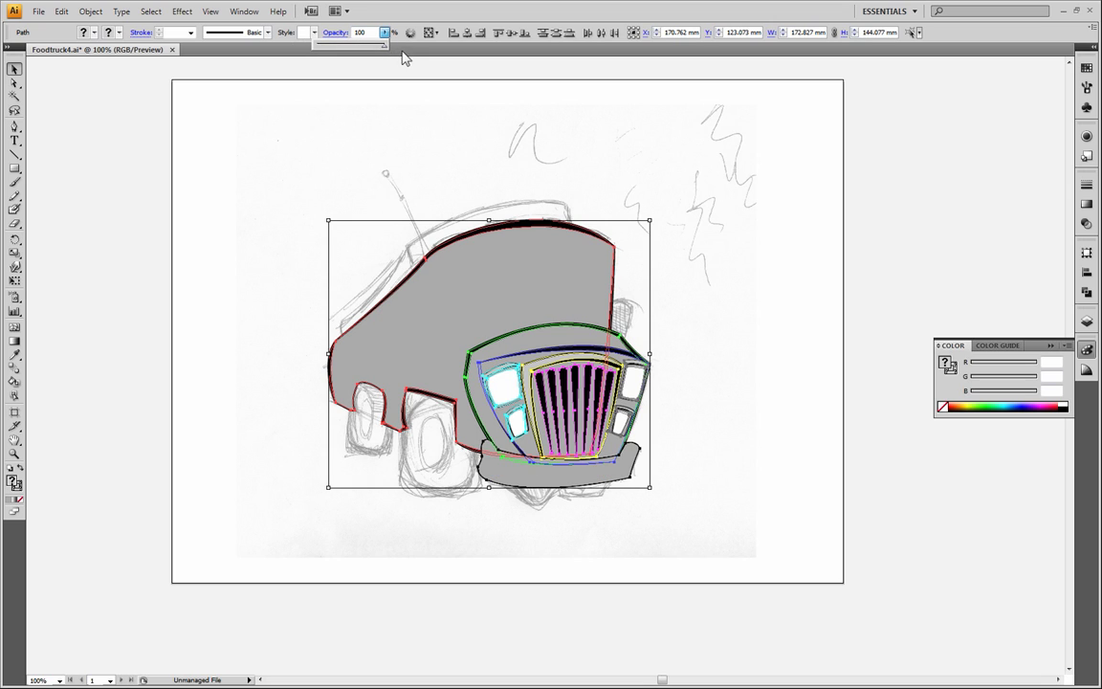
left_click(787, 325)
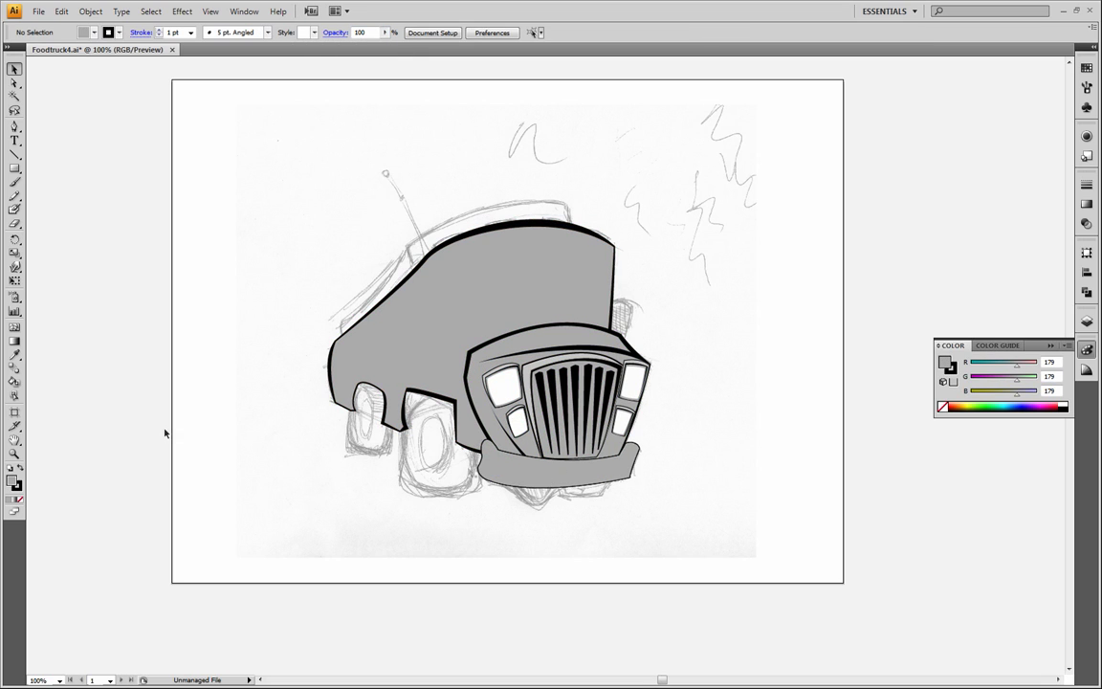
Step: Examine the grey bumper's outline close up and its fit with the whole truck
left_click(15, 453)
left_click(527, 426)
left_click_drag(336, 270, 673, 415)
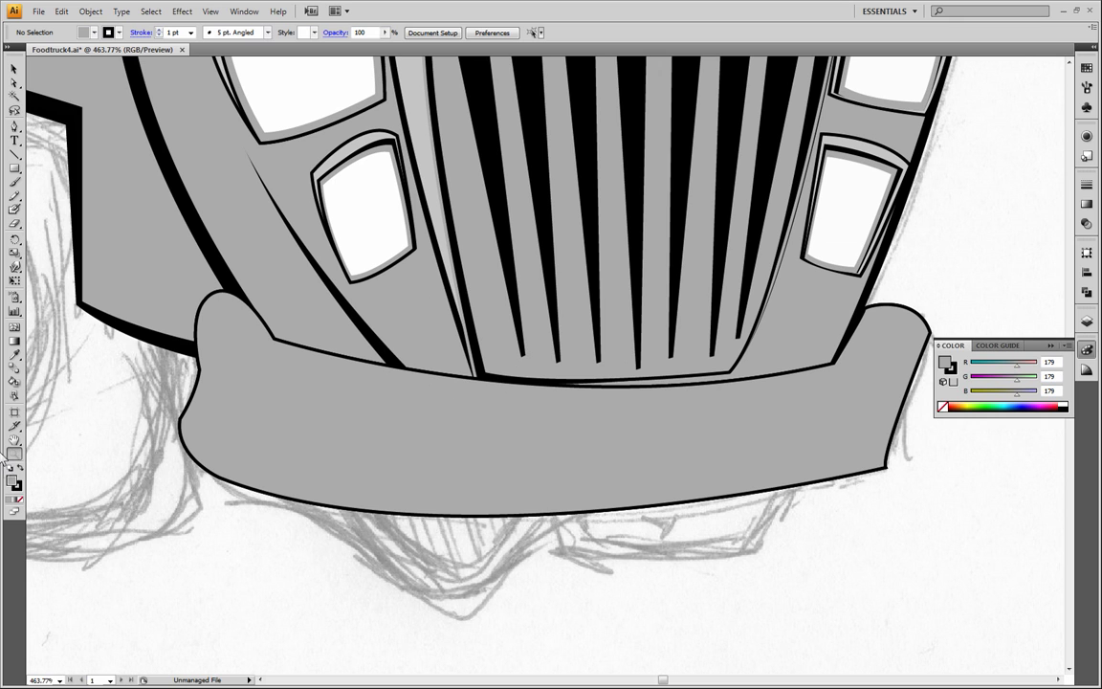
left_click(541, 433, "alt")
left_click(586, 390, "alt")
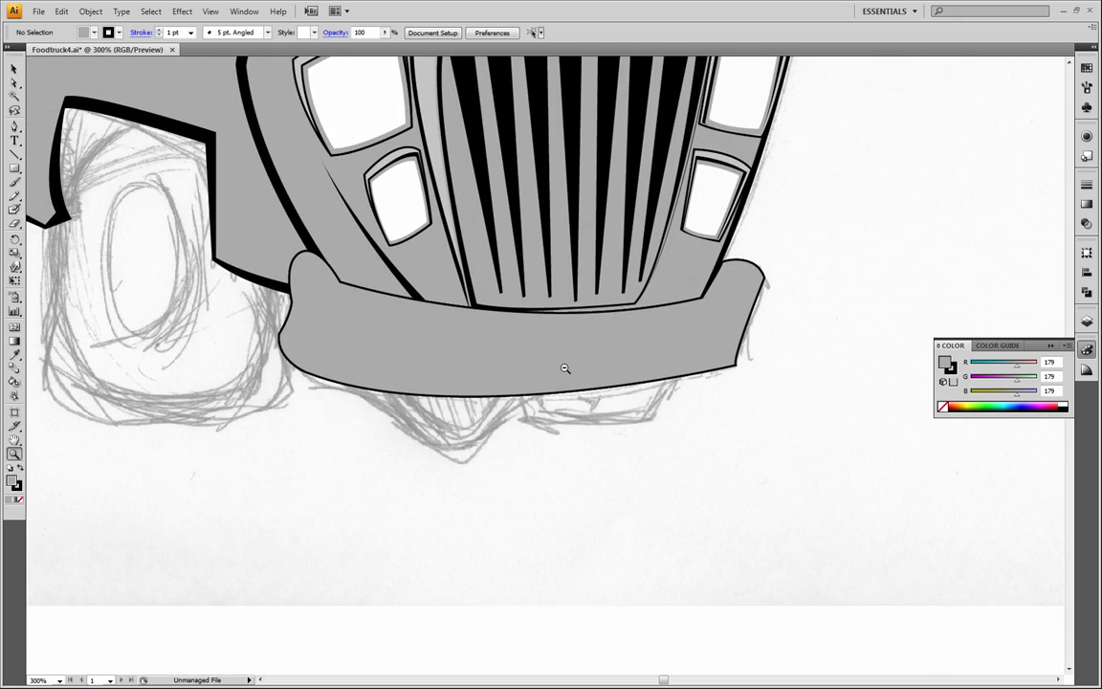
left_click(565, 371, "alt")
left_click_drag(504, 268, 498, 344)
left_click(504, 432, "alt")
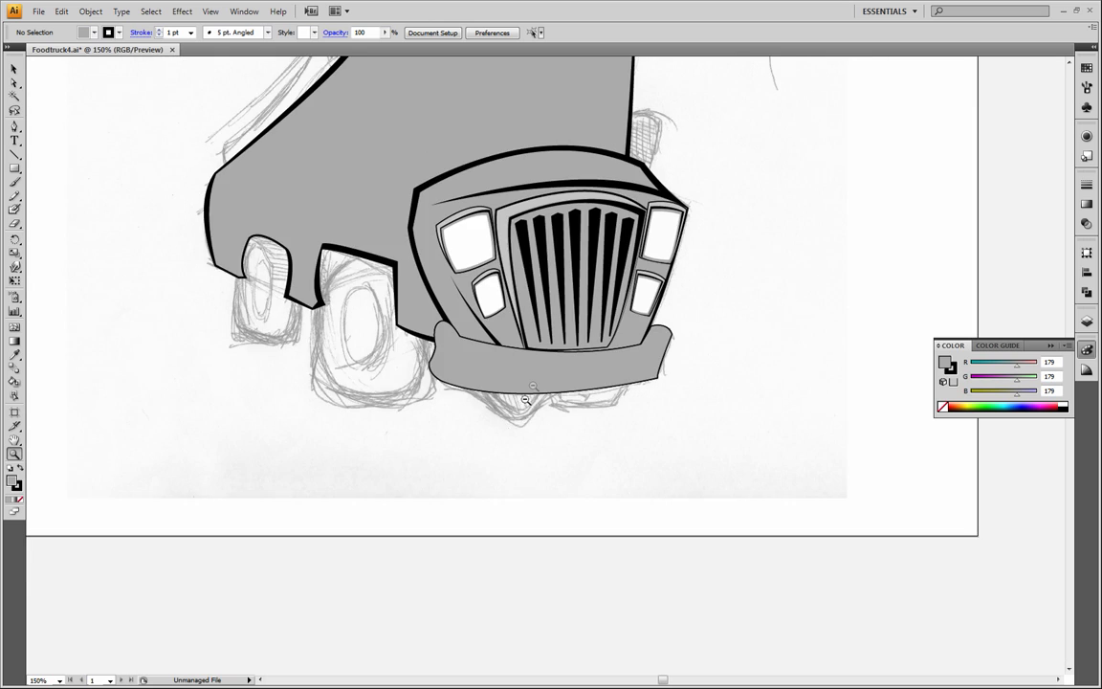
left_click(481, 345, "alt")
left_click(537, 339, "alt")
left_click_drag(566, 285, 507, 378)
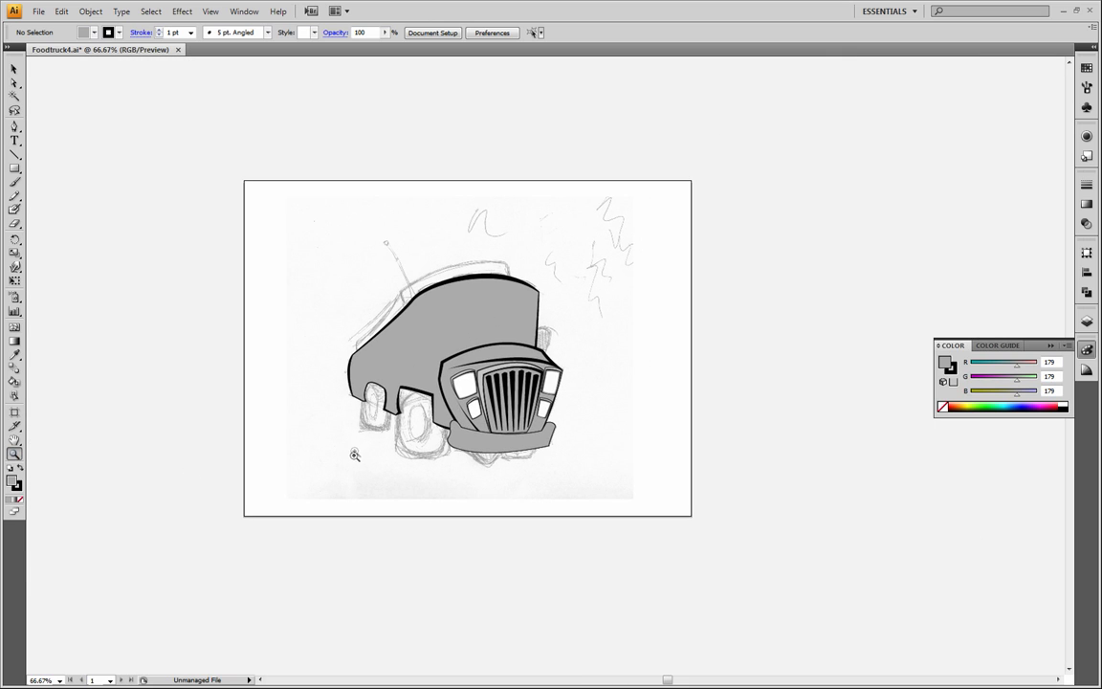
left_click(14, 68)
left_click_drag(251, 198, 321, 261)
Step: Lower the curve handle at the grey bumper's upper right tip to thicken the black outline over that rounded end
left_click(15, 454)
left_click_drag(432, 411, 570, 469)
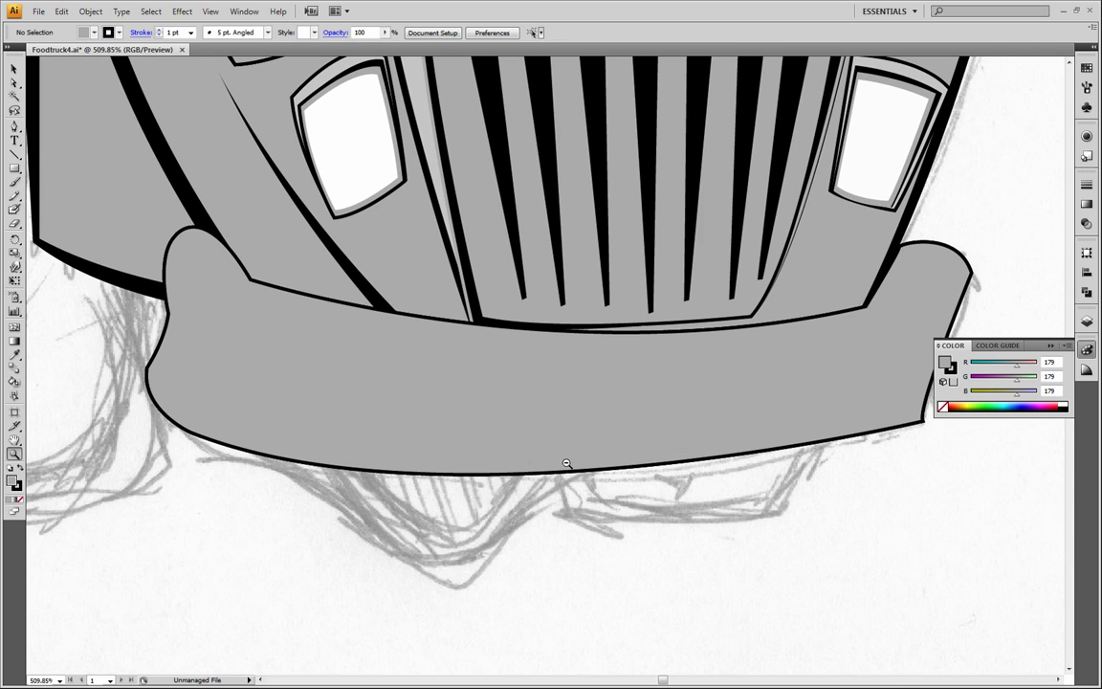
left_click(586, 487, "alt")
scroll(417, 284, "up", 5)
scroll(417, 284, "right", 2)
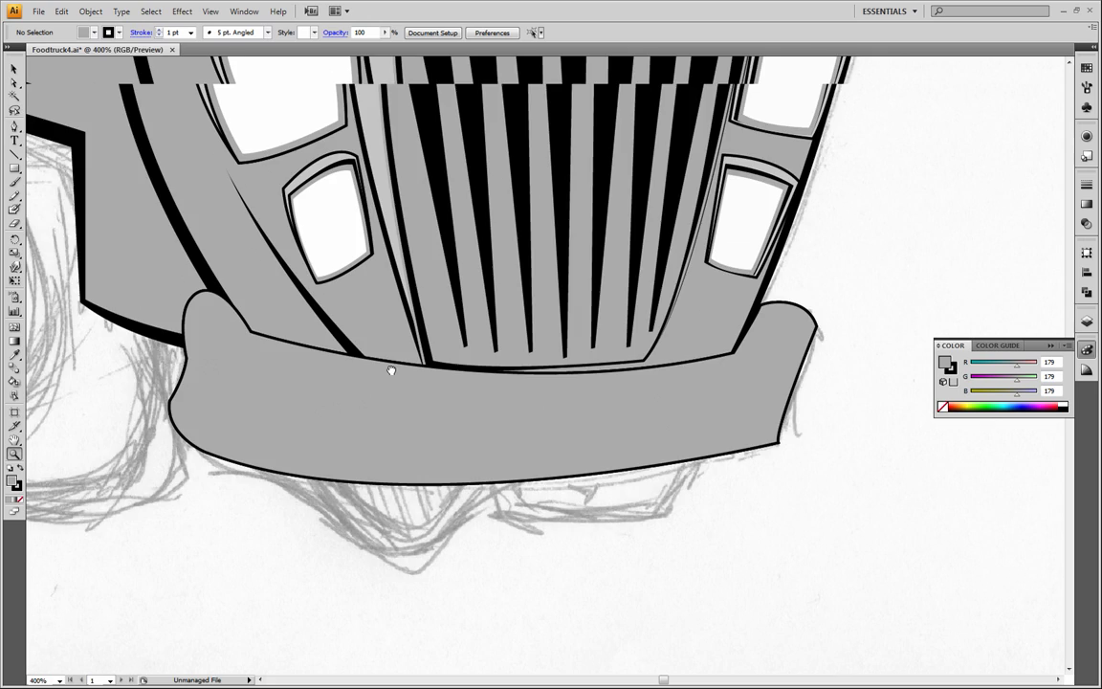
left_click(14, 83)
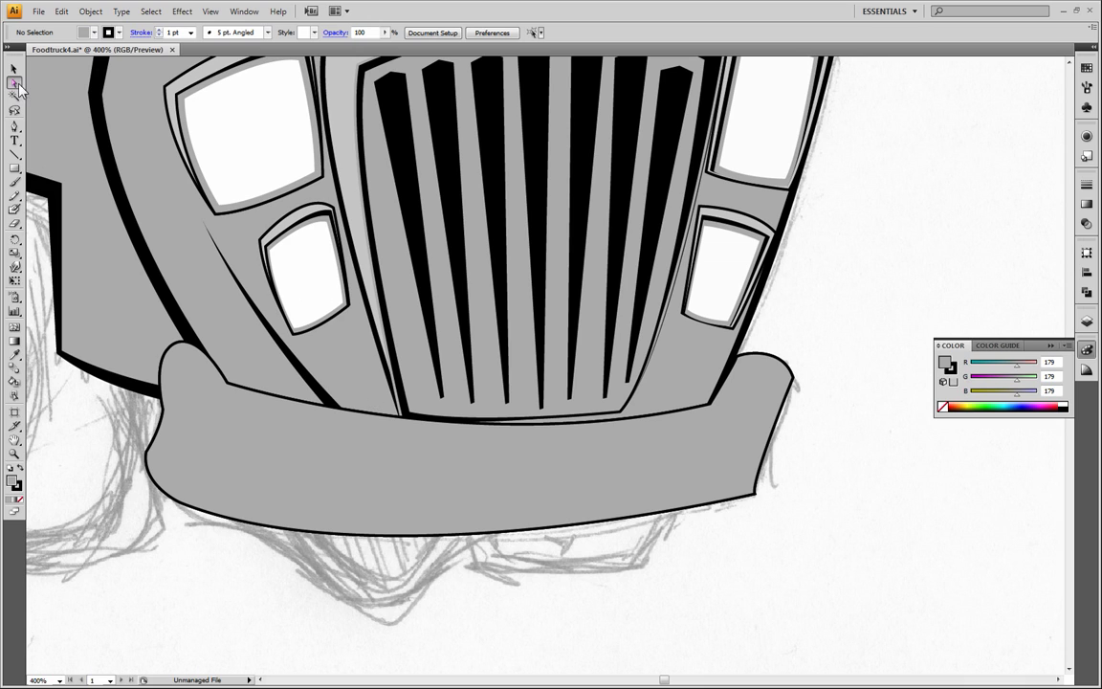
left_click(790, 376)
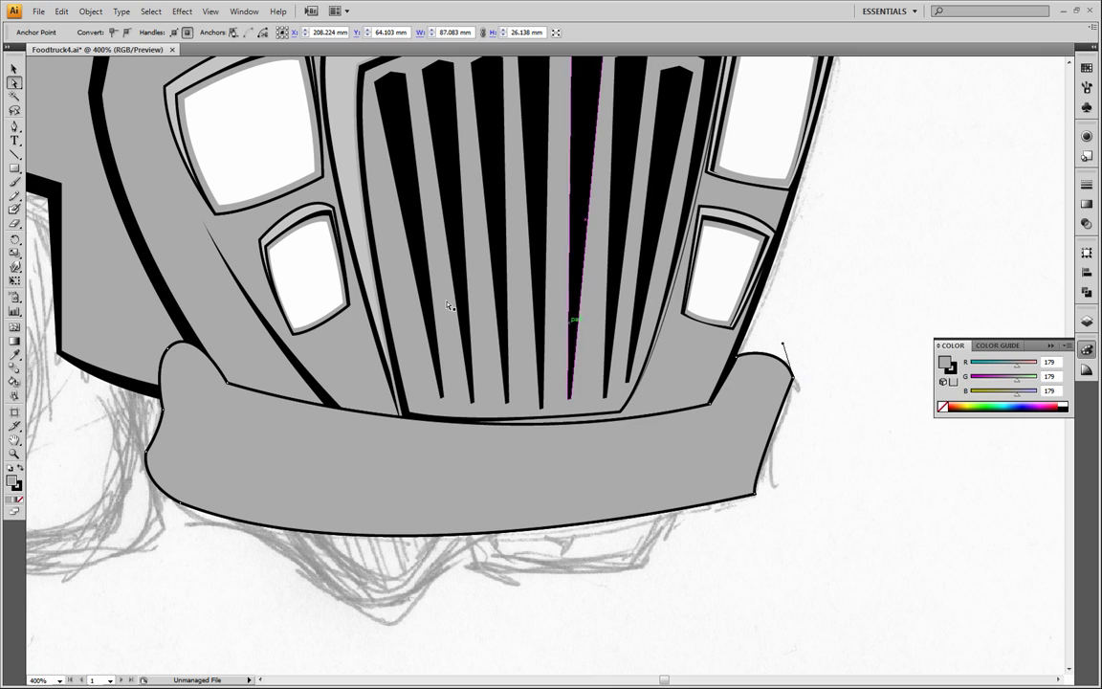
left_click(14, 85)
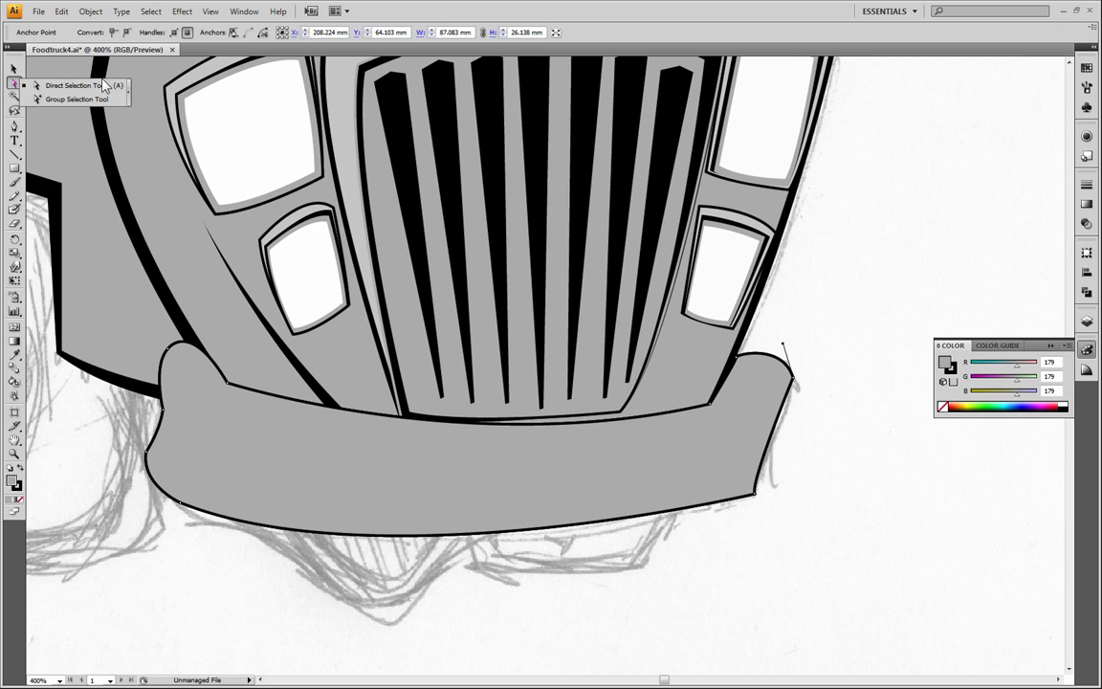
left_click(16, 85)
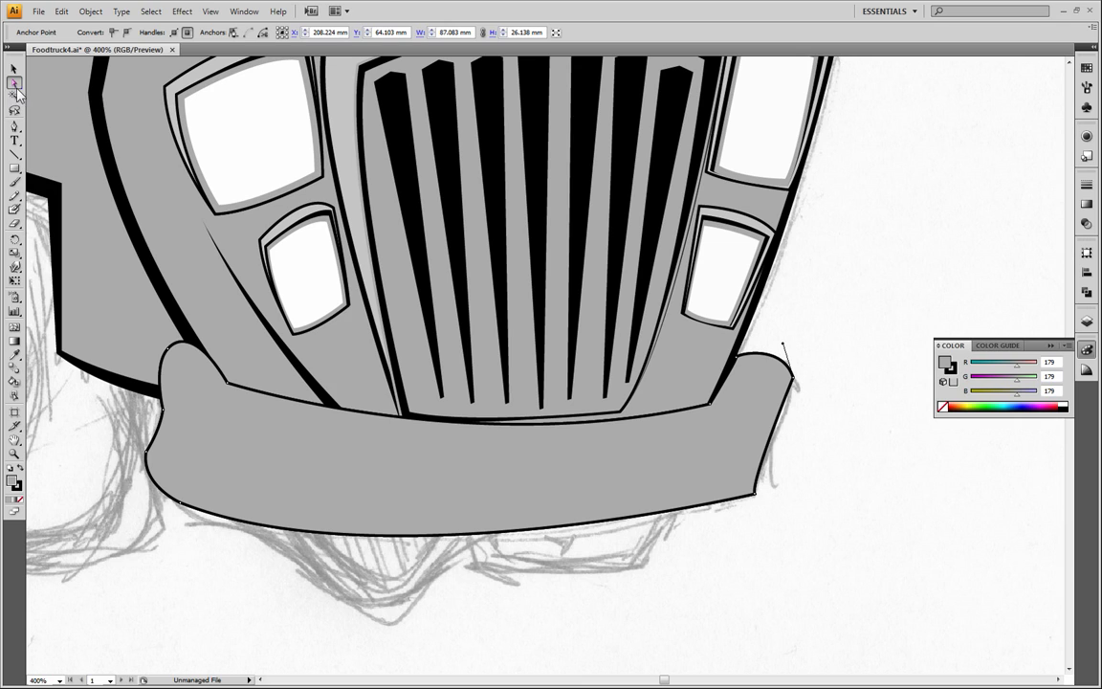
left_click(802, 379)
left_click(784, 354)
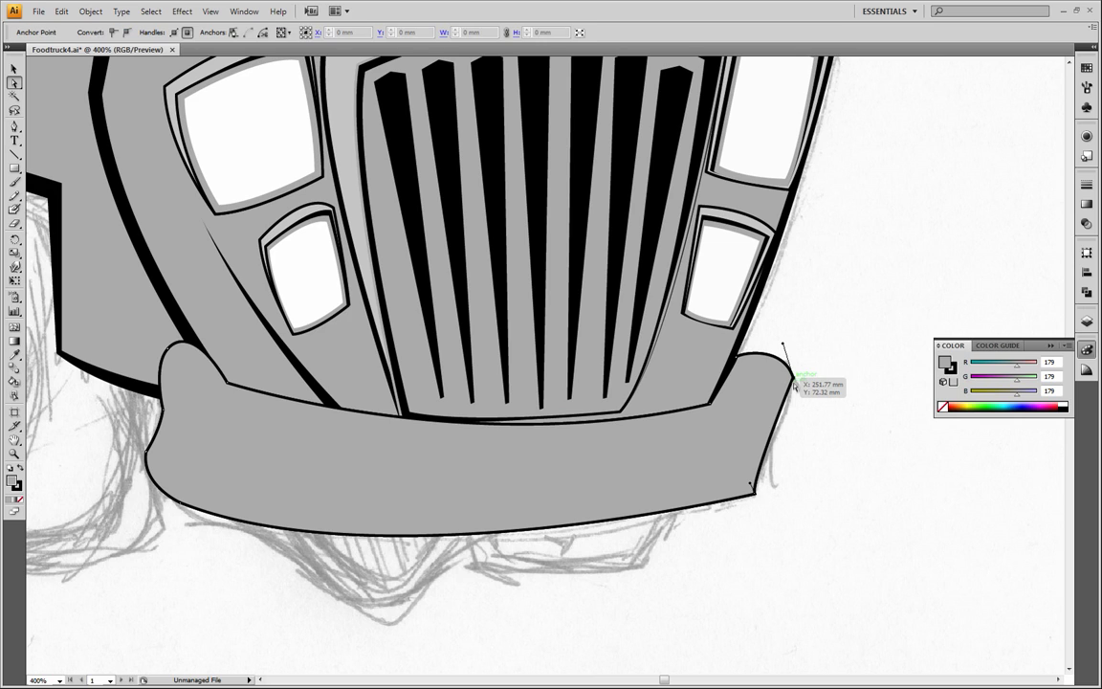
left_click_drag(783, 347, 783, 385)
left_click(850, 363)
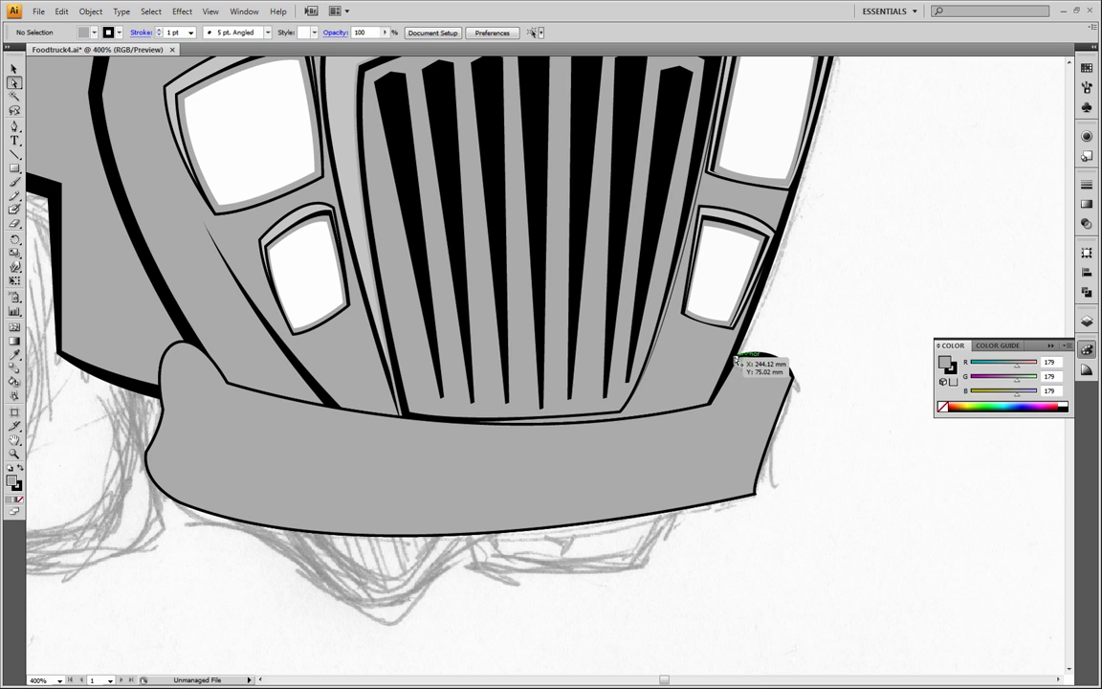
left_click(736, 358)
Step: Move the grey bumper's lower right corner anchor slightly inward to thicken the black edge around it
left_click(755, 505)
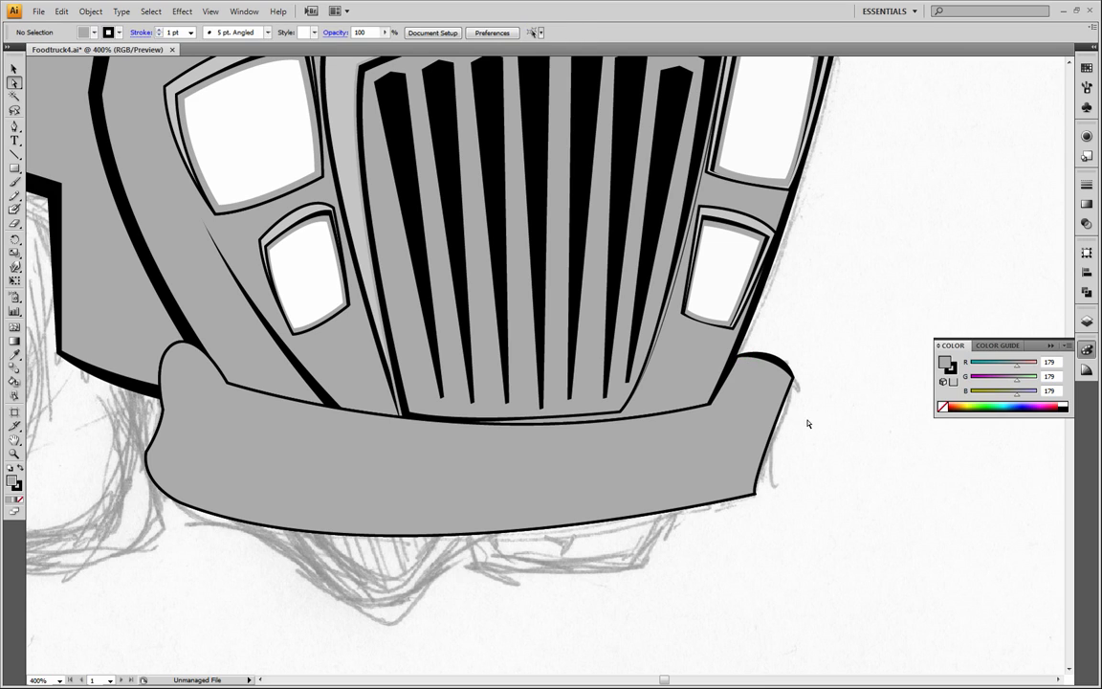
left_click_drag(756, 491, 751, 494)
key("ctrl+shift+a")
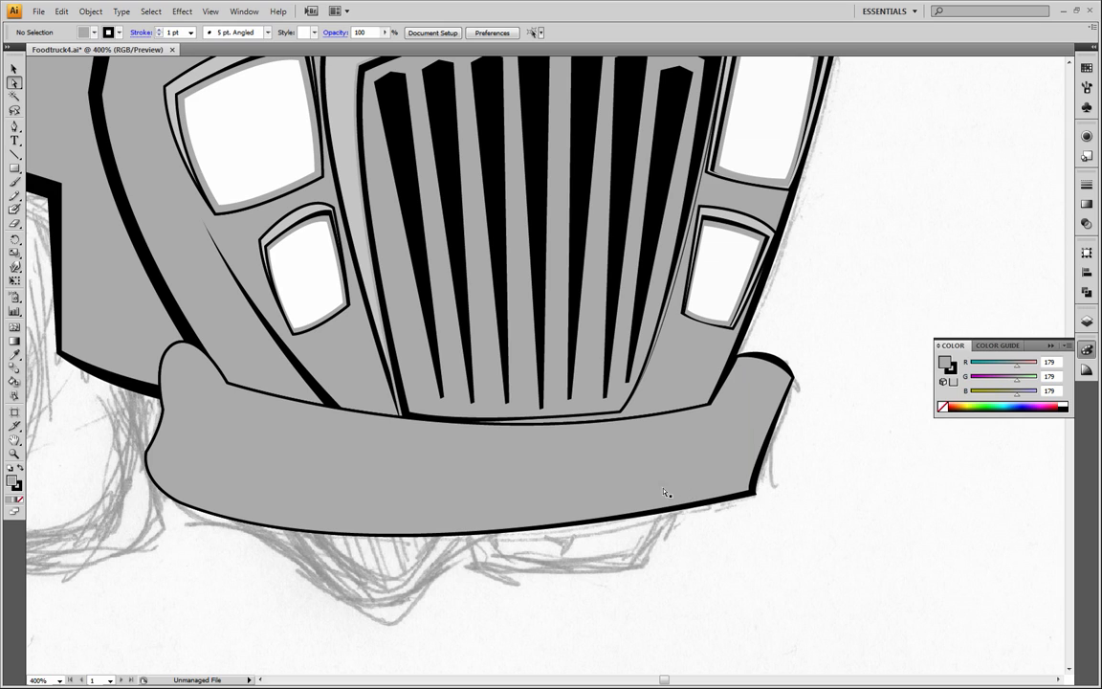
Step: Reshape the curve of the grey bumper's rounded left top to leave a thicker black outline there
left_click(225, 382)
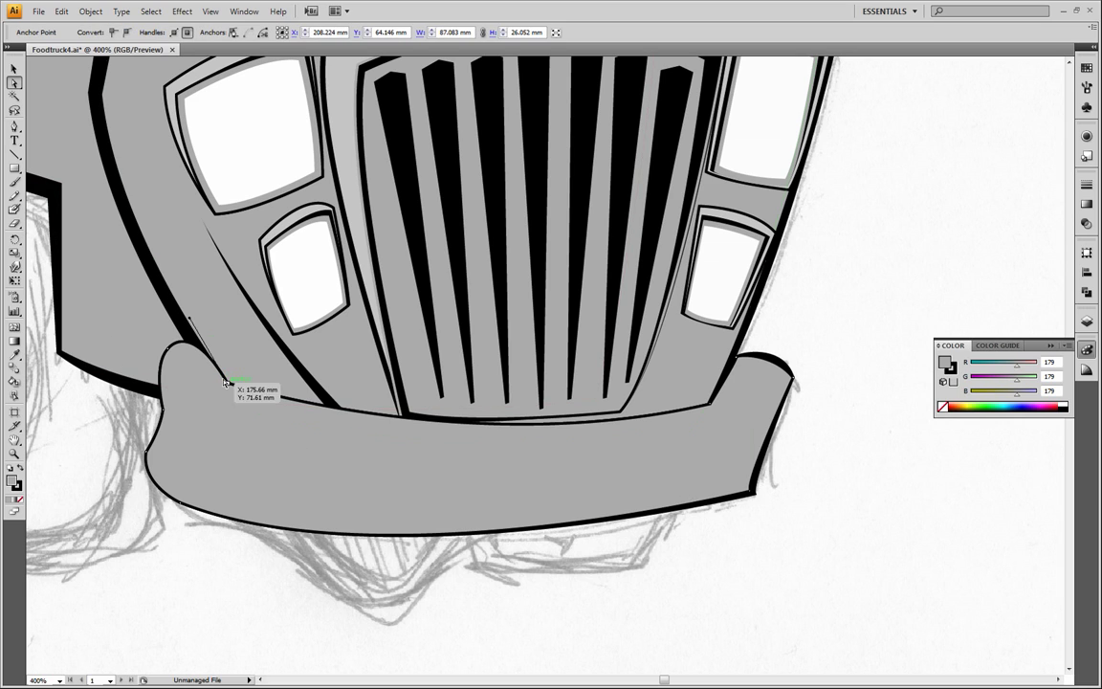
left_click(193, 328)
left_click_drag(196, 337, 173, 356)
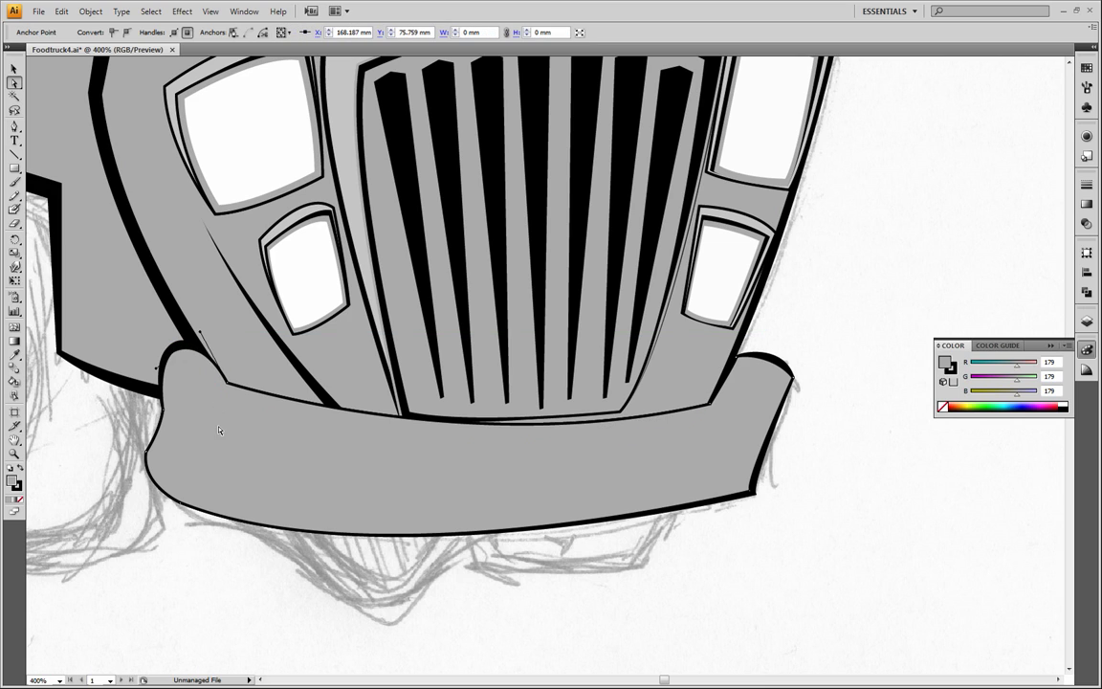
left_click(124, 498)
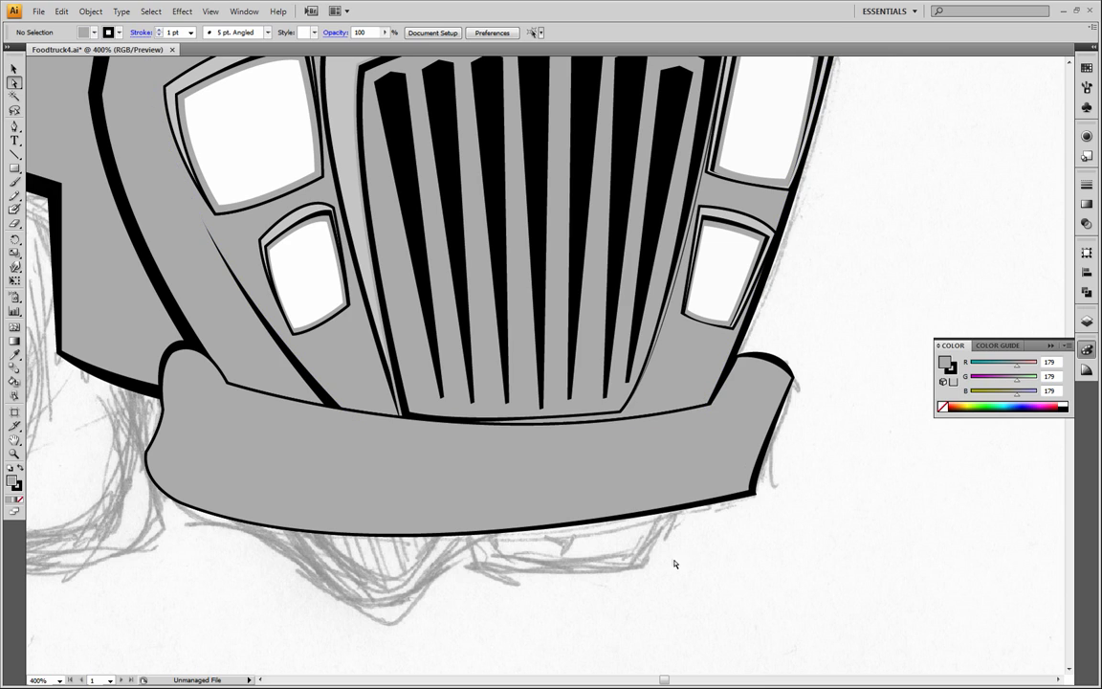
Step: Examine the reshaped bumper's line weights against the whole truck and again close up
left_click(440, 427)
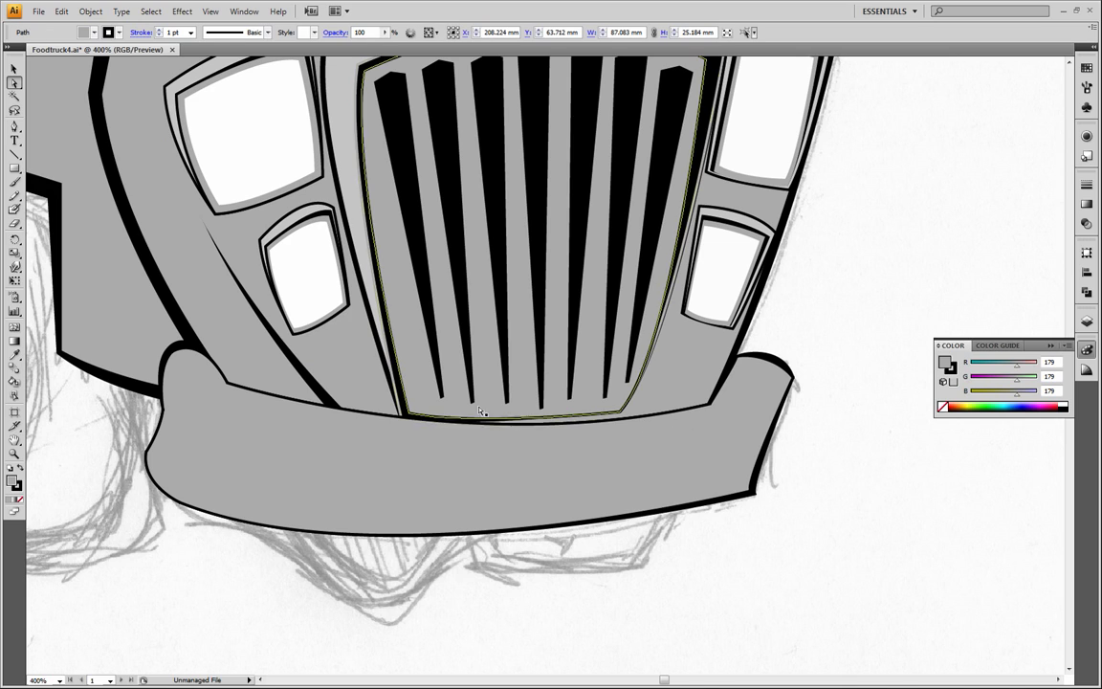
left_click(14, 454)
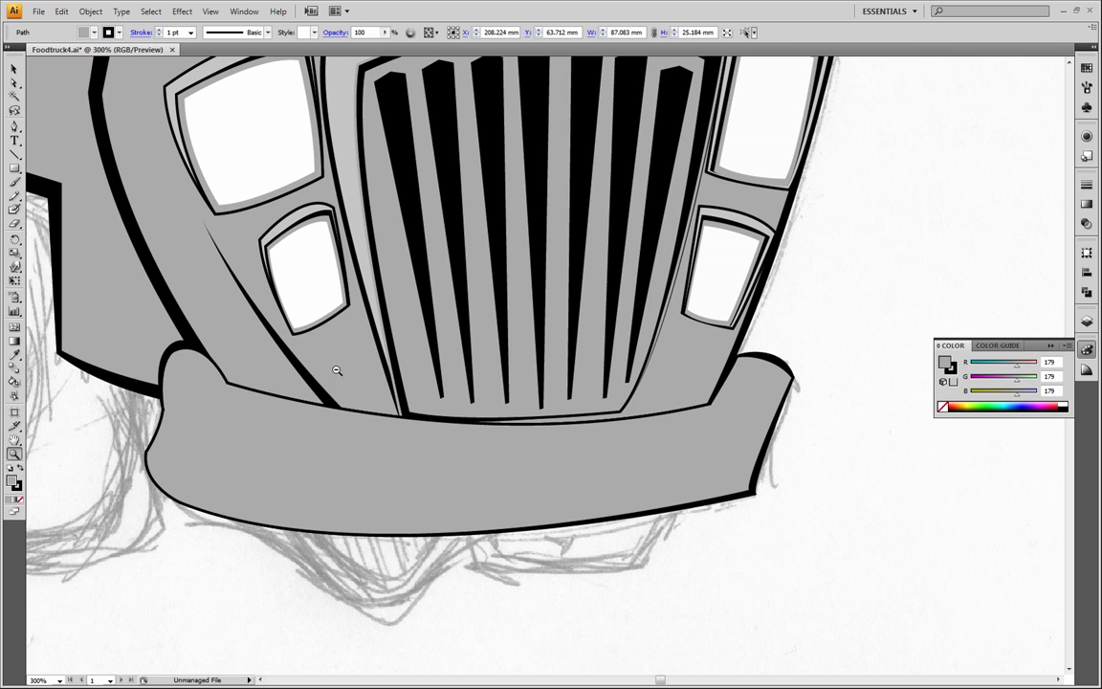
left_click(345, 368, "alt")
left_click(382, 323, "alt")
left_click(421, 318, "alt")
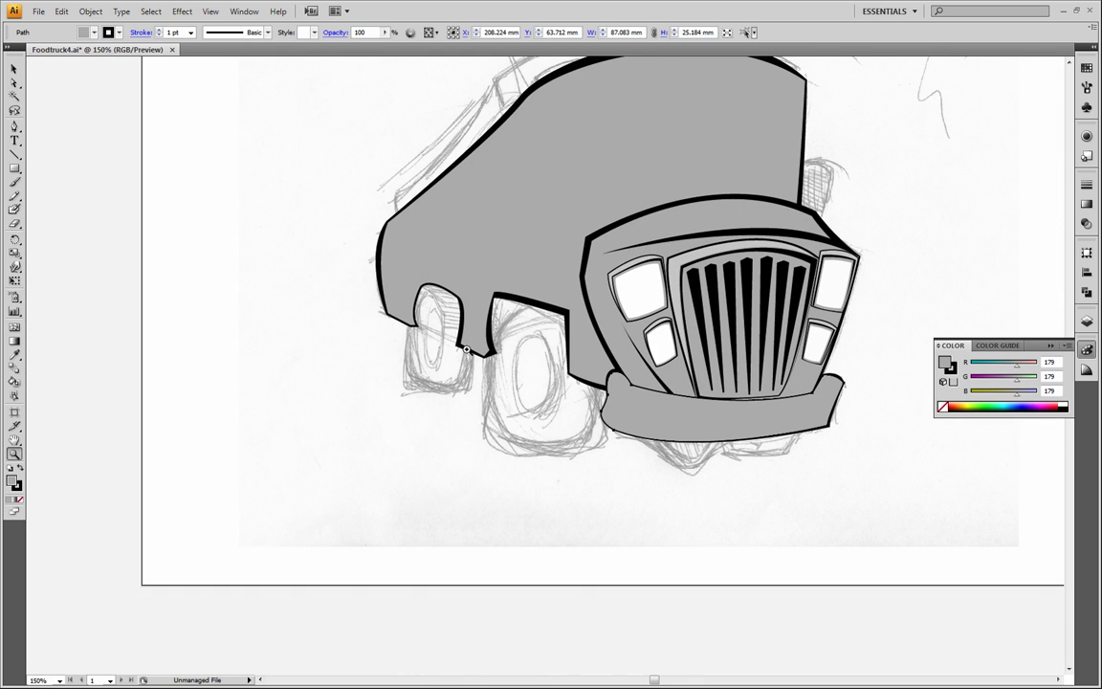
left_click(14, 439)
left_click_drag(811, 447, 612, 499)
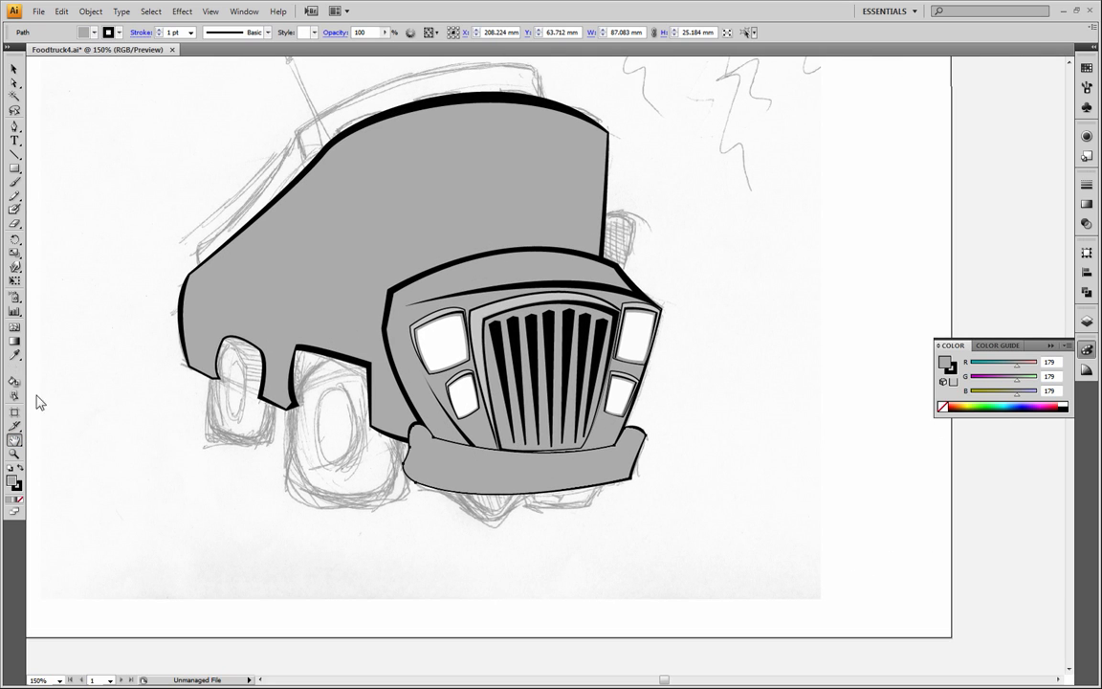
left_click(15, 455)
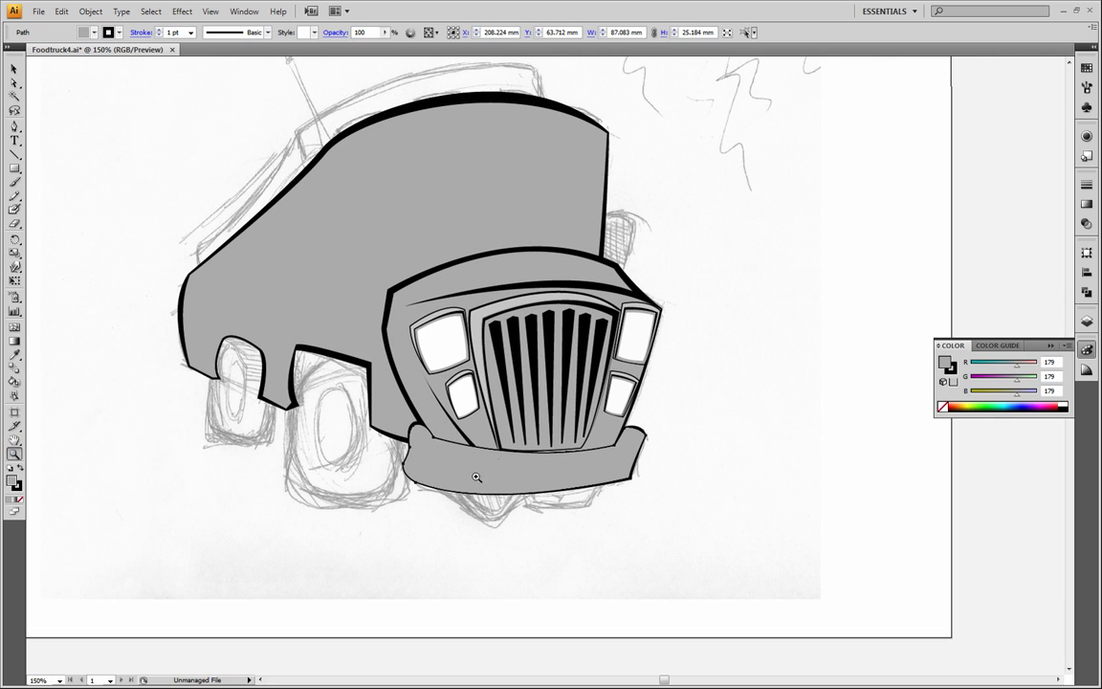
left_click(586, 463)
left_click(425, 346)
left_click(570, 349)
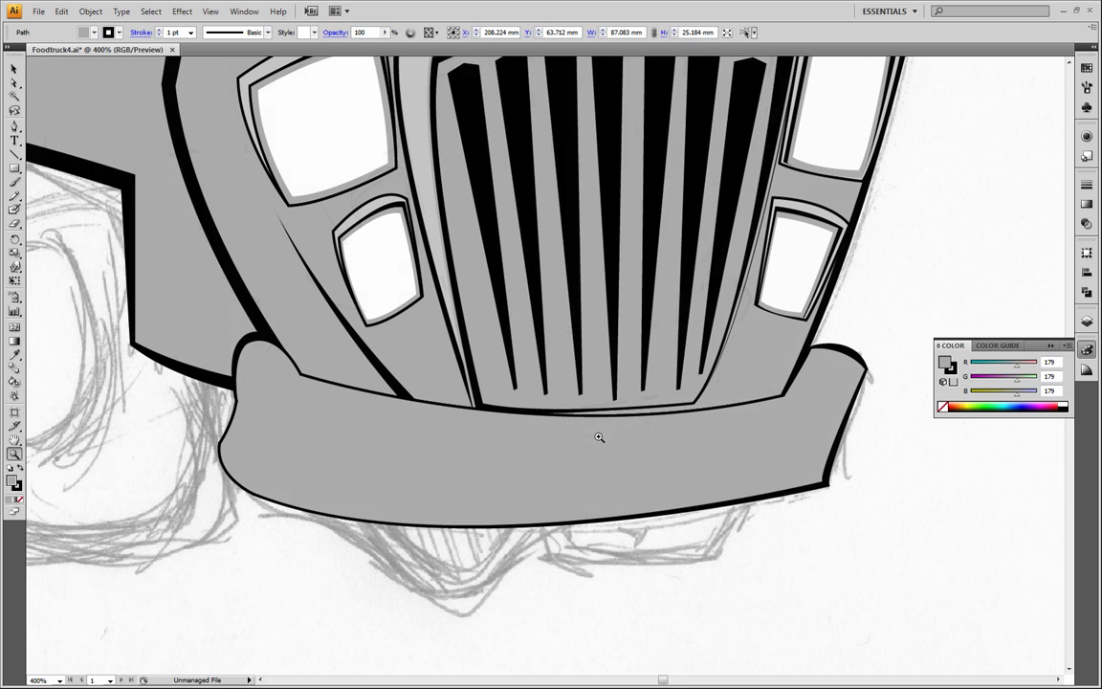
left_click(15, 83)
left_click(1086, 321)
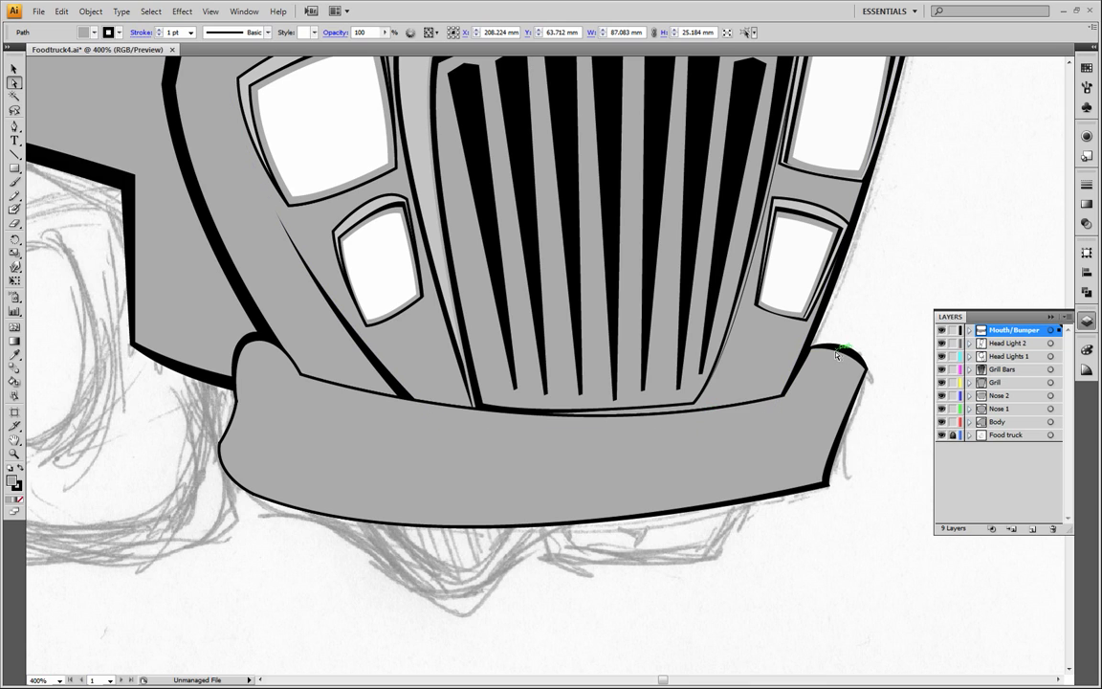
left_click_drag(834, 355, 814, 439)
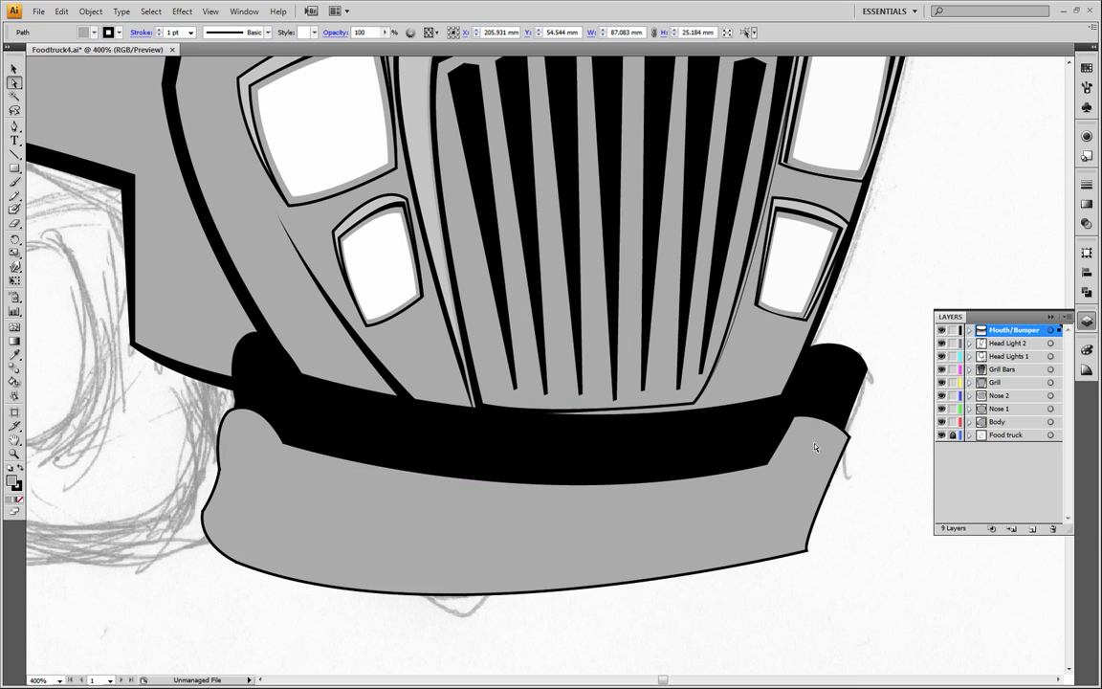
key("ctrl+z")
left_click(834, 475)
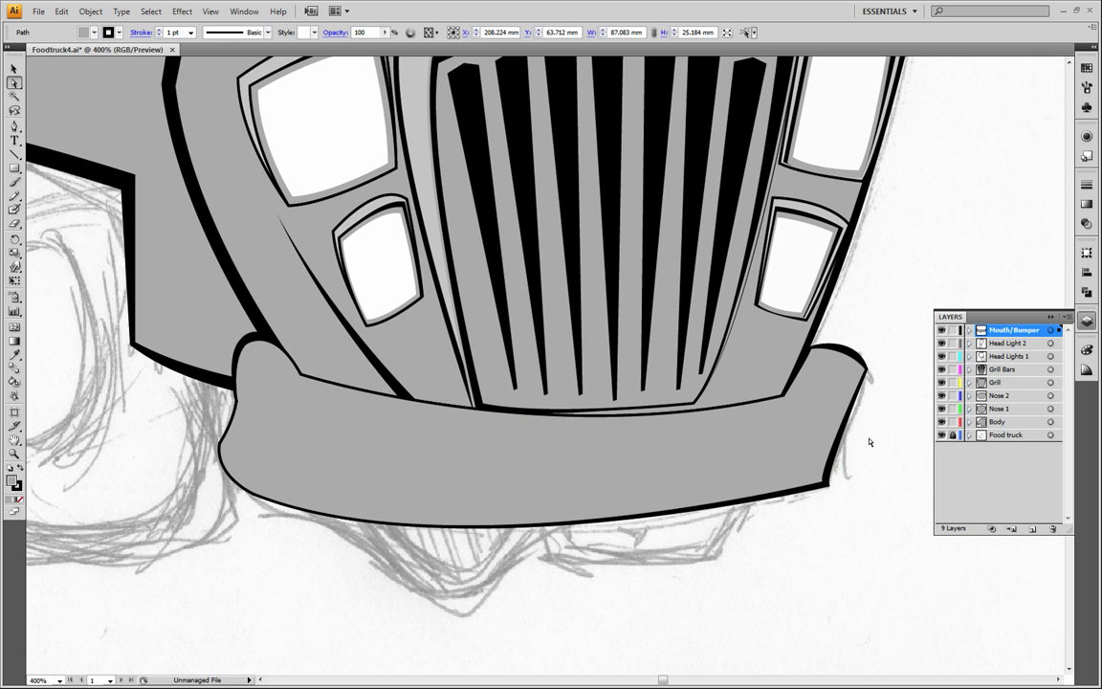
Step: Remove the stroke from the grey bumper shape
left_click(864, 372)
left_click(20, 499)
left_click(879, 406)
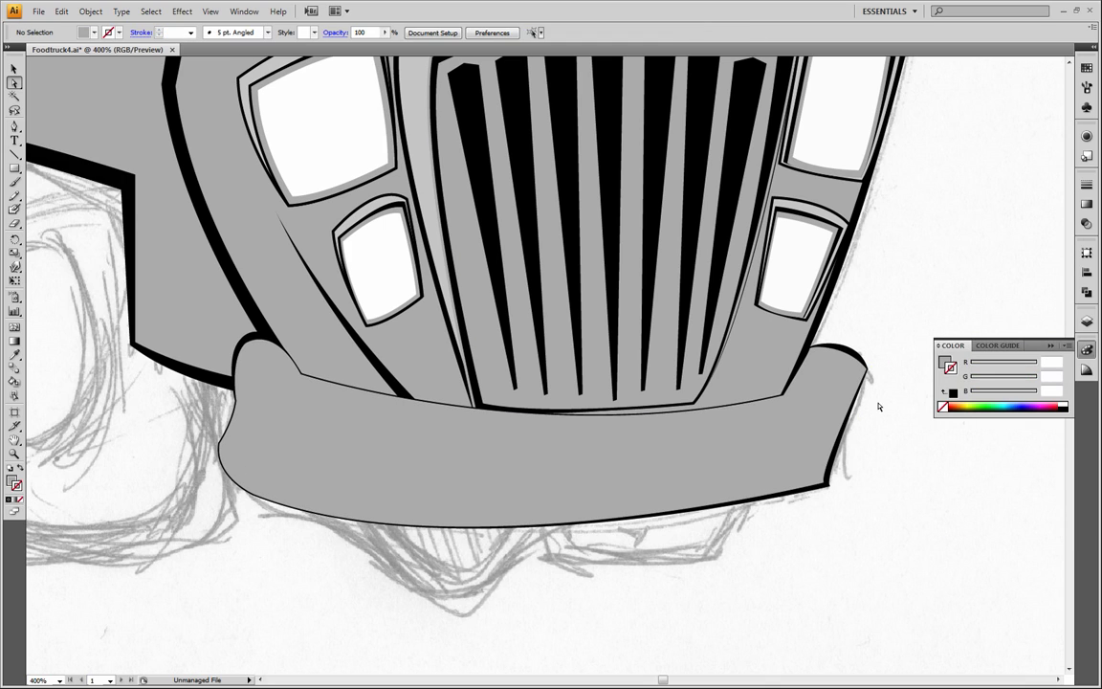
left_click(847, 346)
left_click(535, 453)
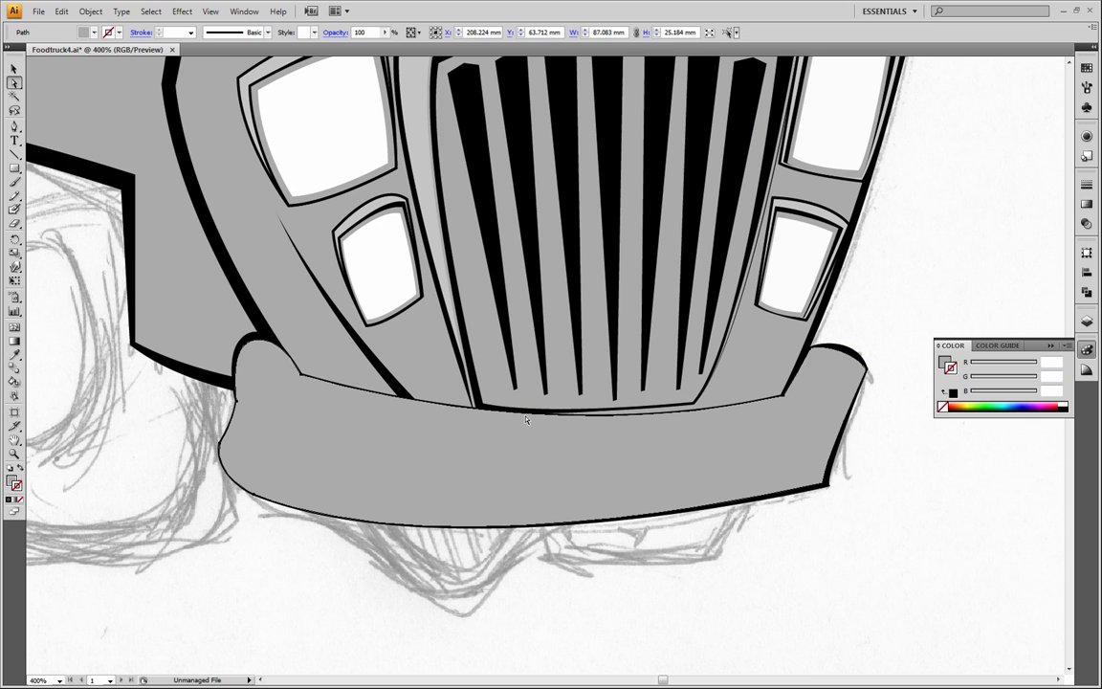
left_click_drag(525, 418, 529, 423)
left_click(879, 435)
Step: Nudge the lower left corner anchors of the inner and outer grille shapes to tidy where they meet the bumper
left_click(483, 407)
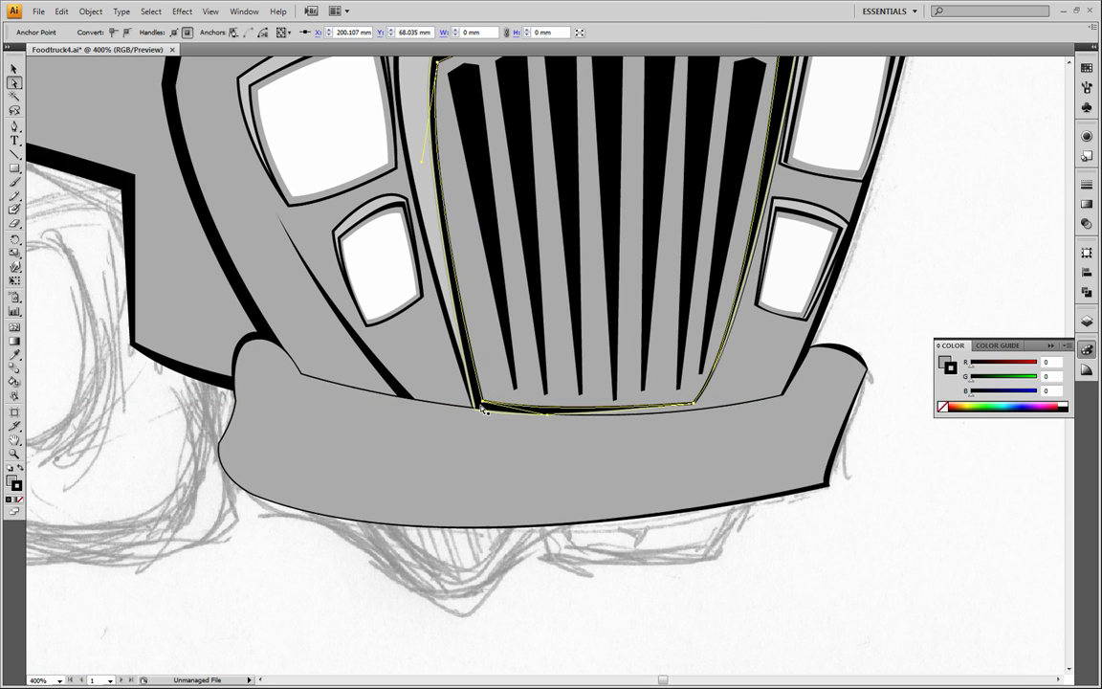
left_click(484, 411)
mouse_move(483, 411)
left_mouse_down()
mouse_move(469, 407)
mouse_move(485, 412)
left_mouse_up()
left_click(476, 407)
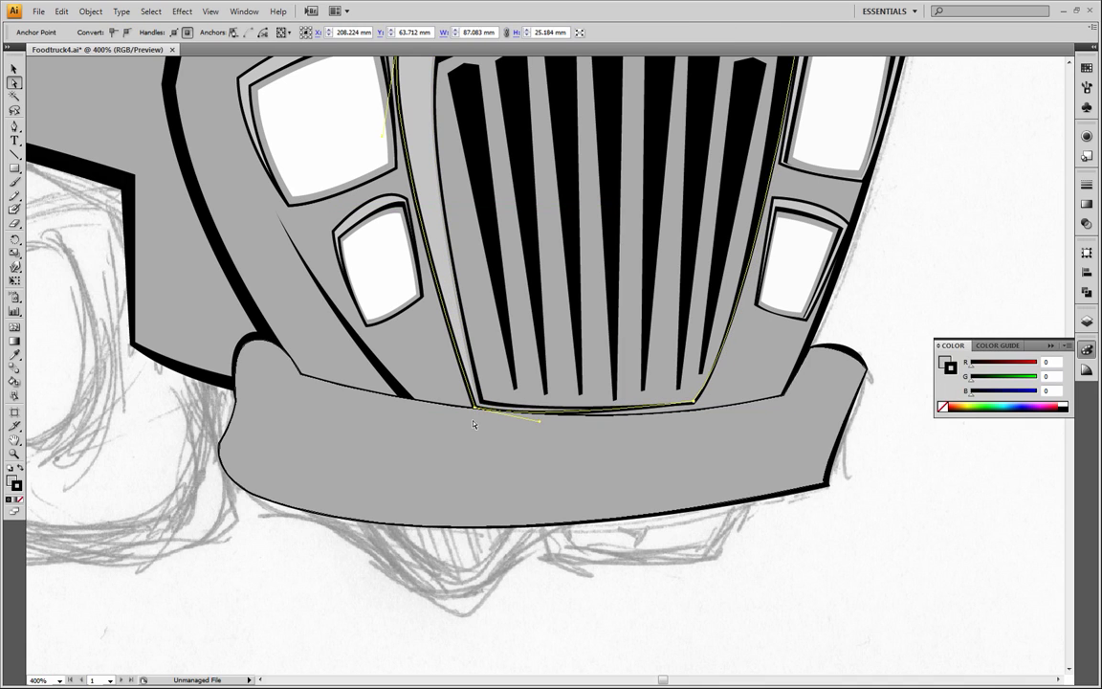
left_click_drag(476, 409, 481, 413)
key("ctrl+shift+a")
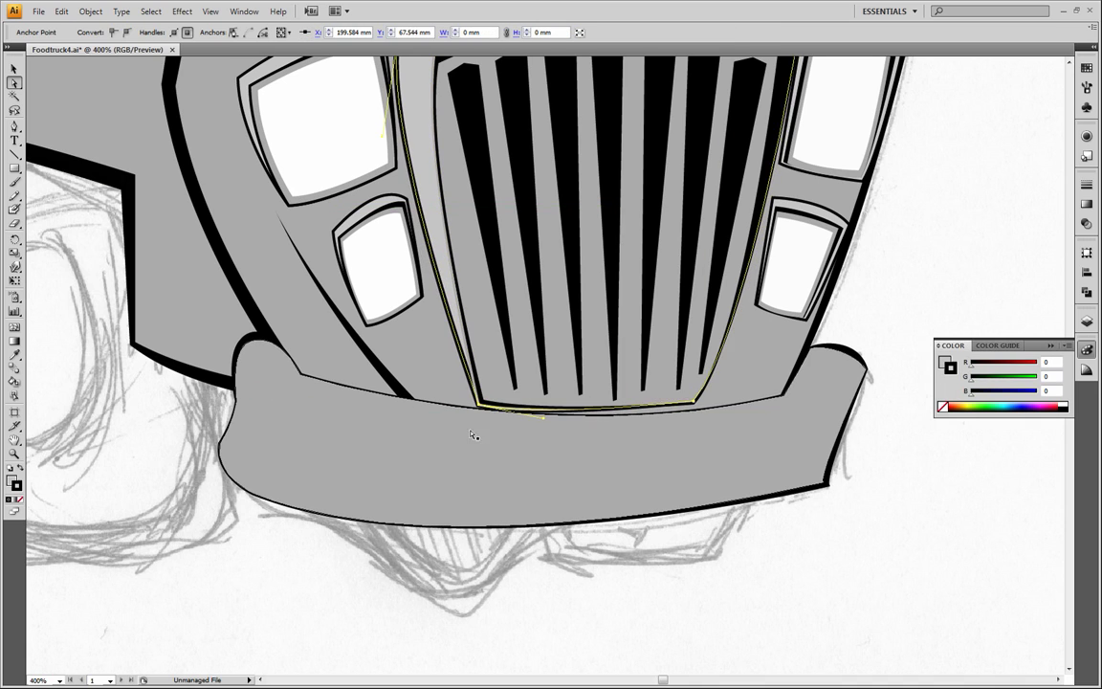
Step: Slightly flatten the bottom edge curves of the inner and outer grille shapes just above the bumper by adjusting their handles
left_click(474, 435)
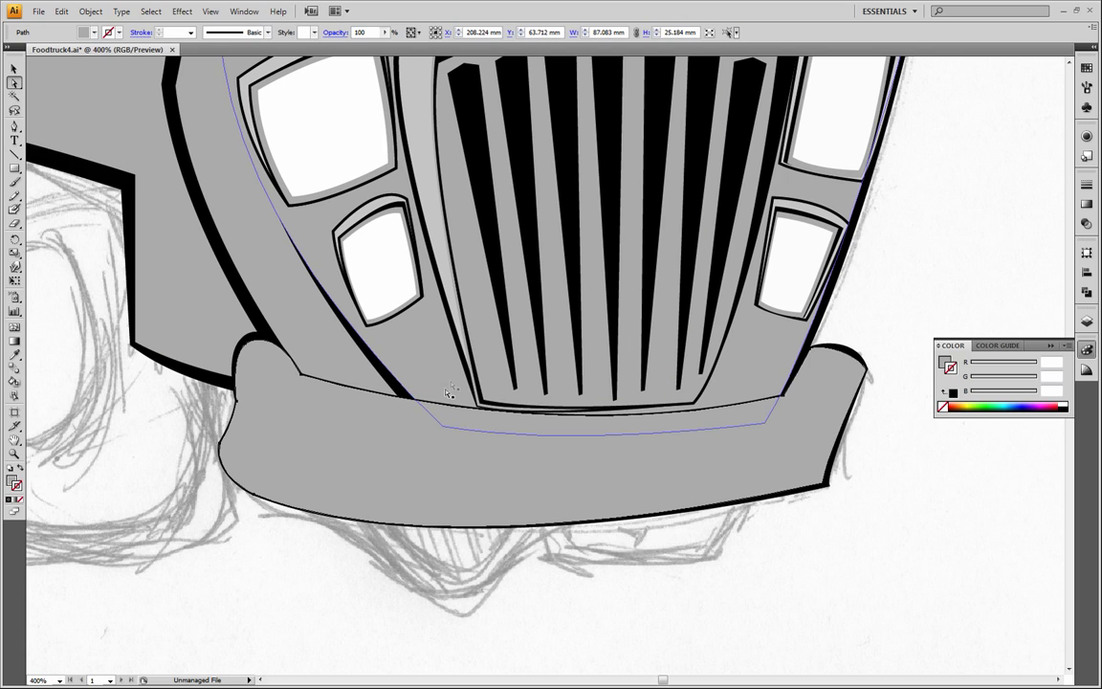
left_click(475, 381)
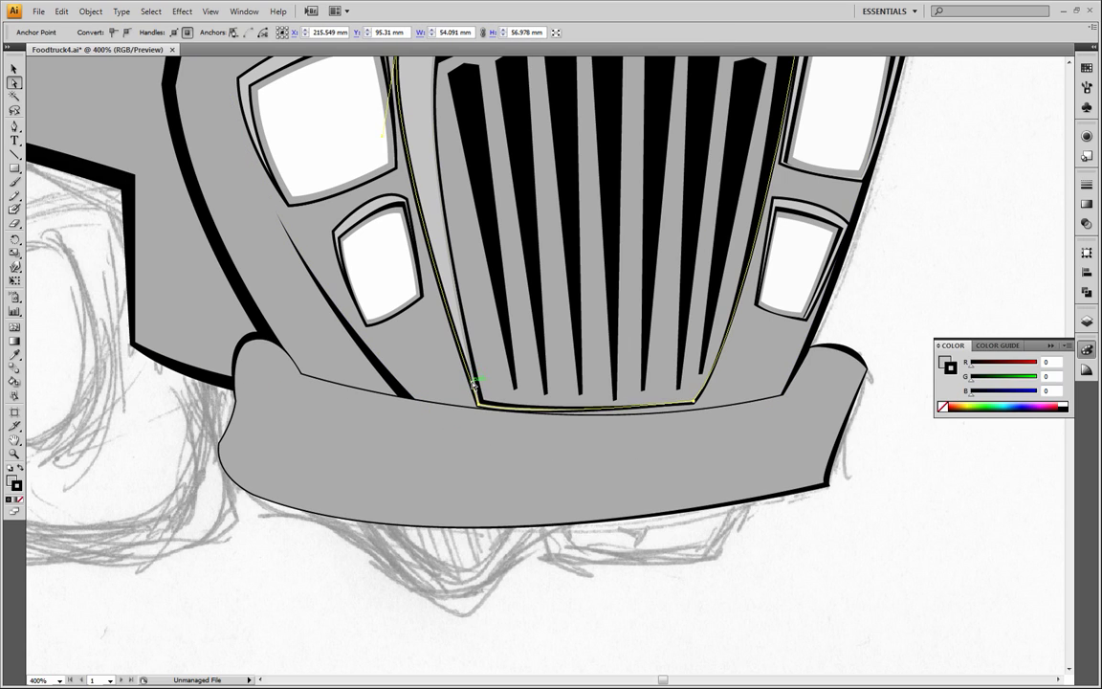
left_click(471, 382)
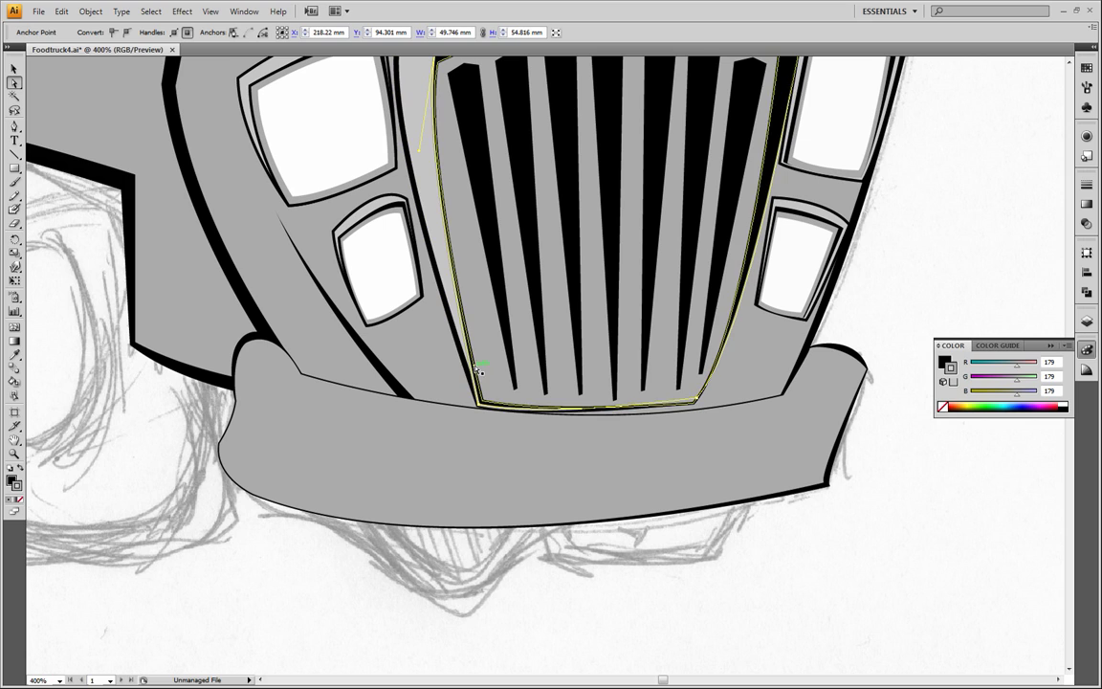
left_click(469, 381)
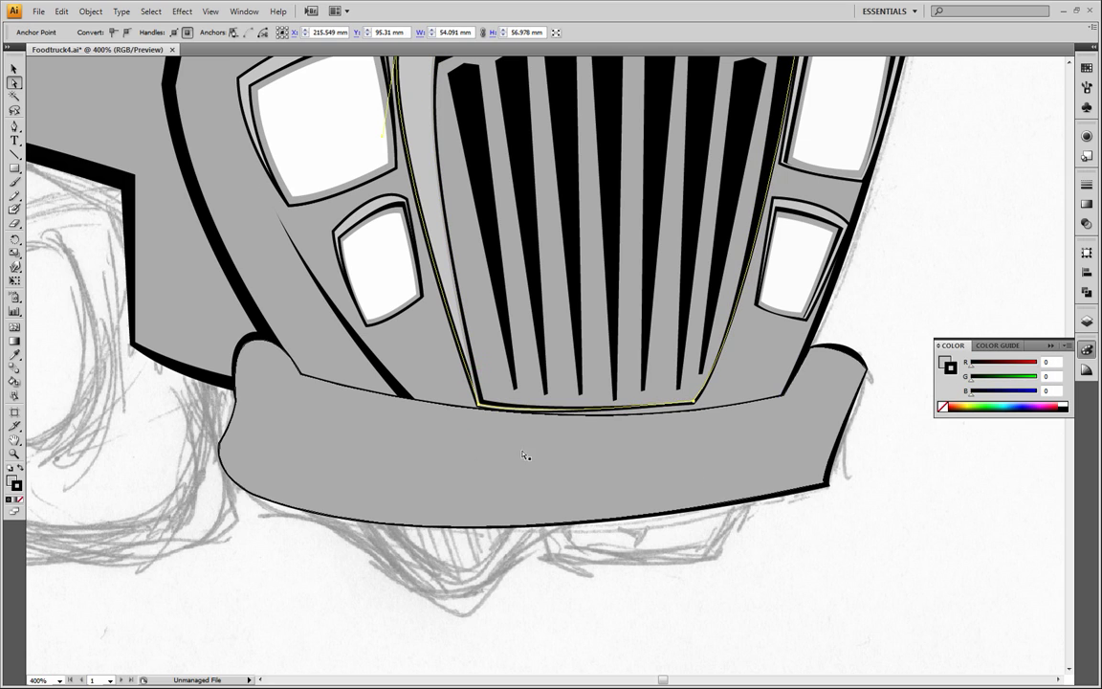
left_click(904, 522)
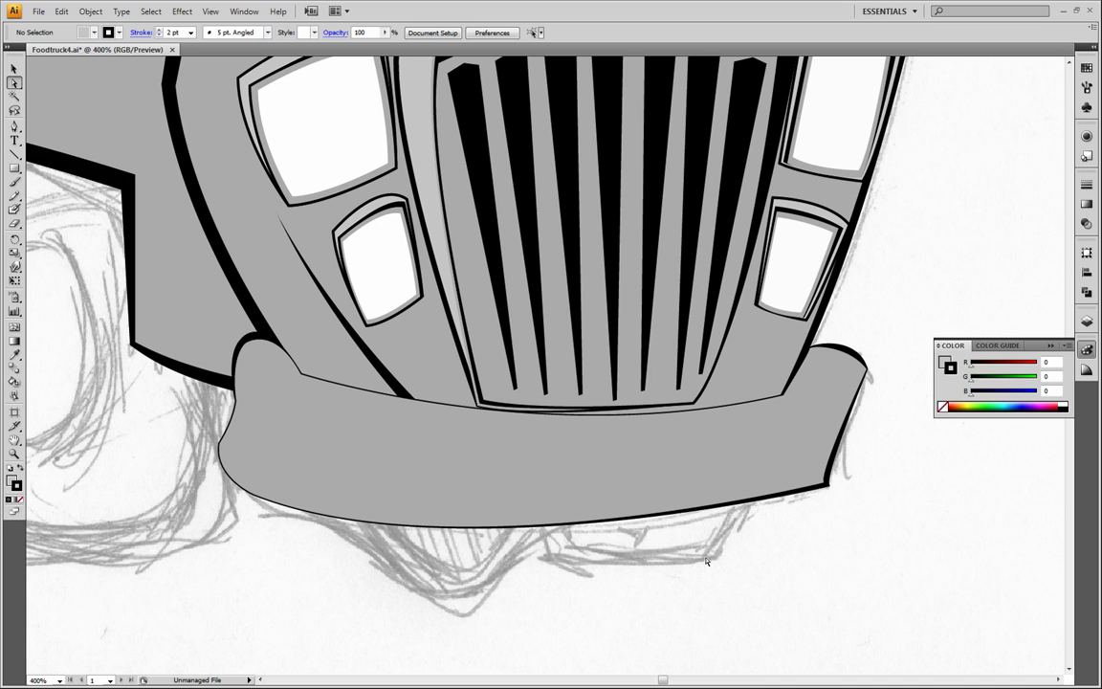
left_click(492, 412)
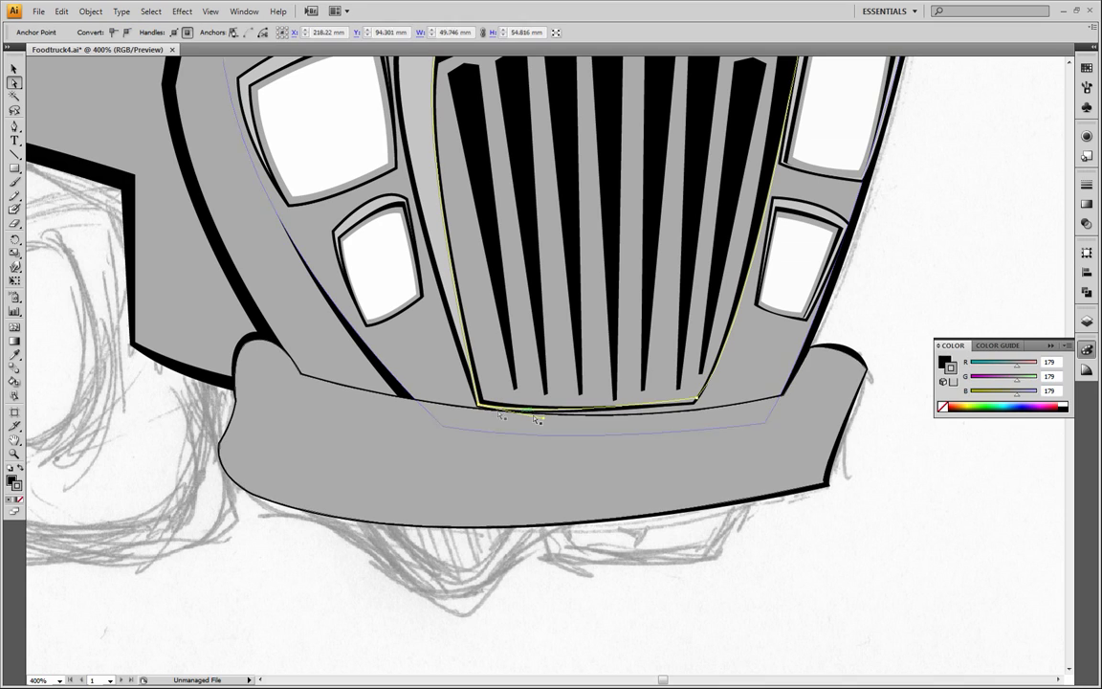
left_click_drag(549, 424, 548, 421)
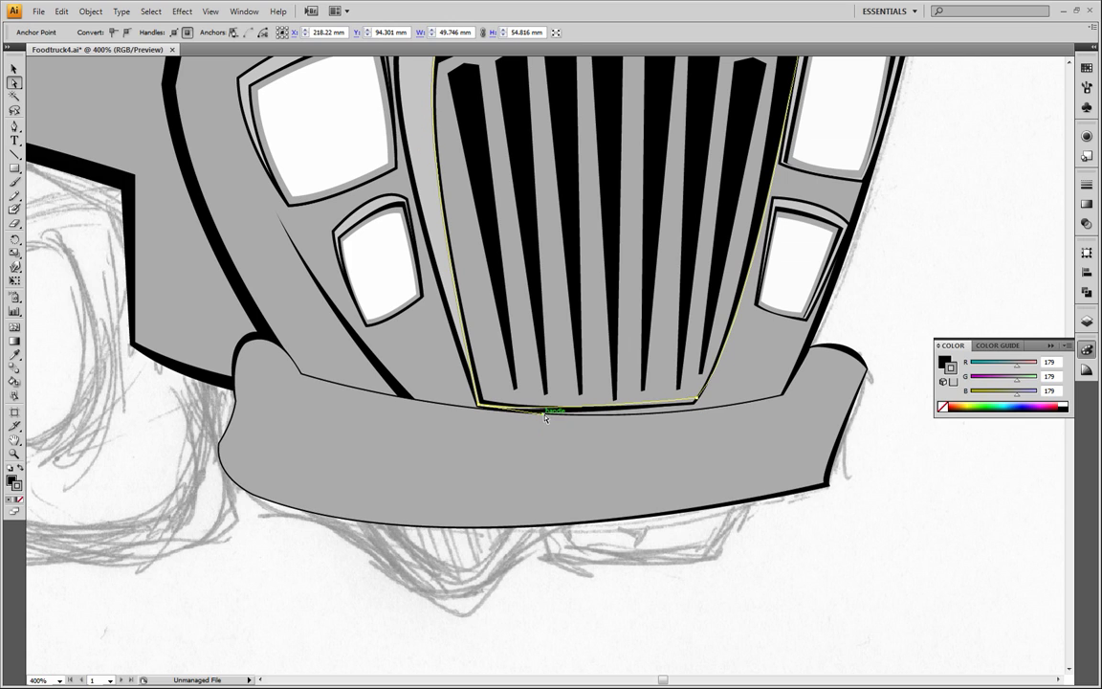
left_click(919, 462)
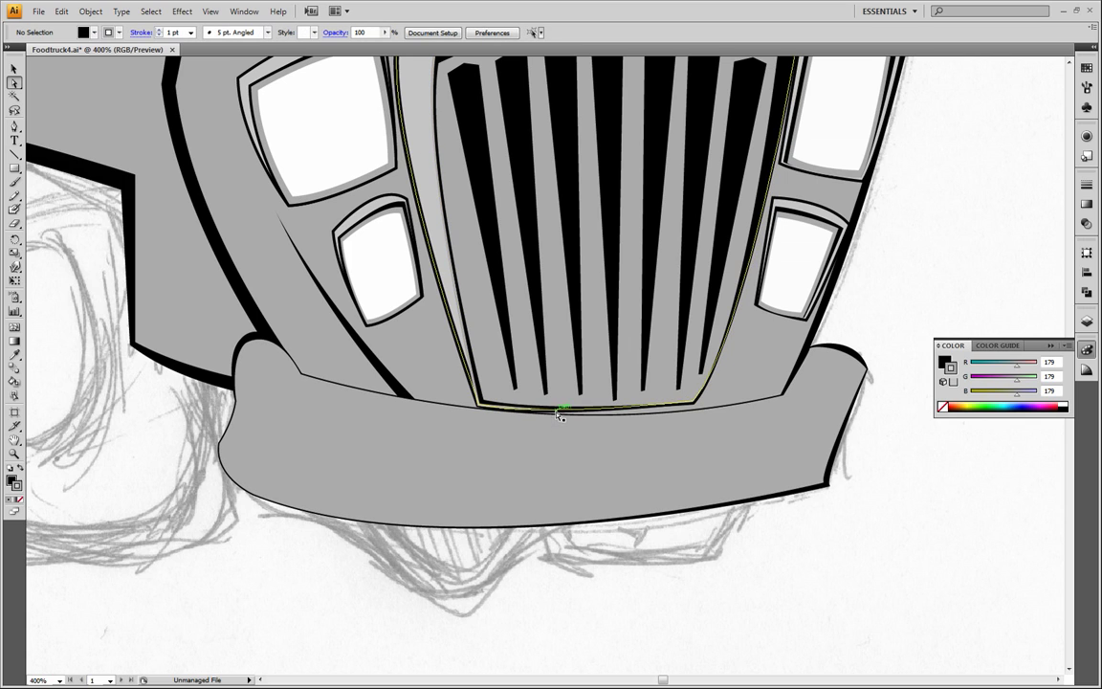
left_click(547, 412)
left_click_drag(546, 416, 546, 414)
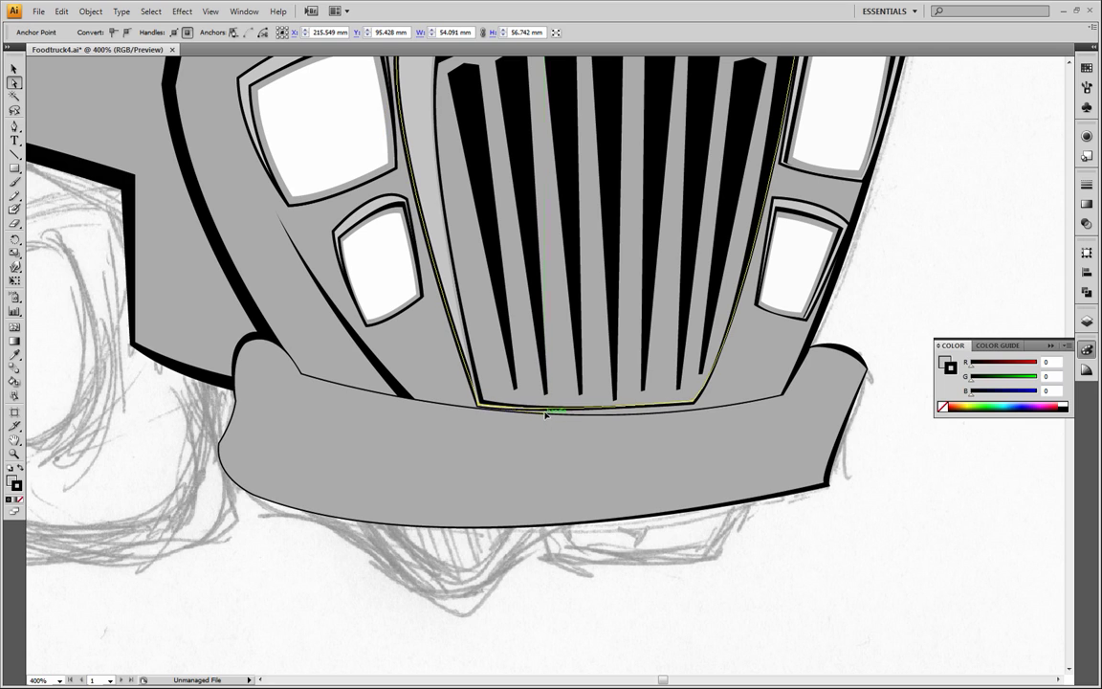
left_click(839, 531)
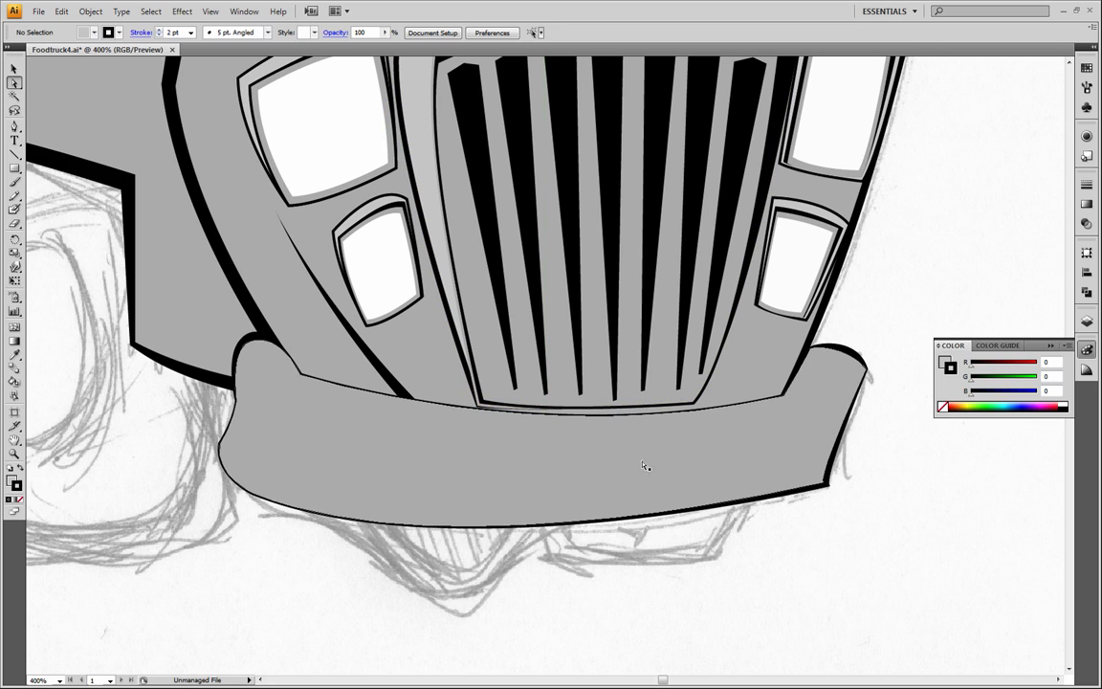
Step: Reshape the grey bumper's top edge to thicken the black line below the grille, and refine the curve of its rounded left end
left_click(560, 442)
left_click_drag(543, 455, 540, 462)
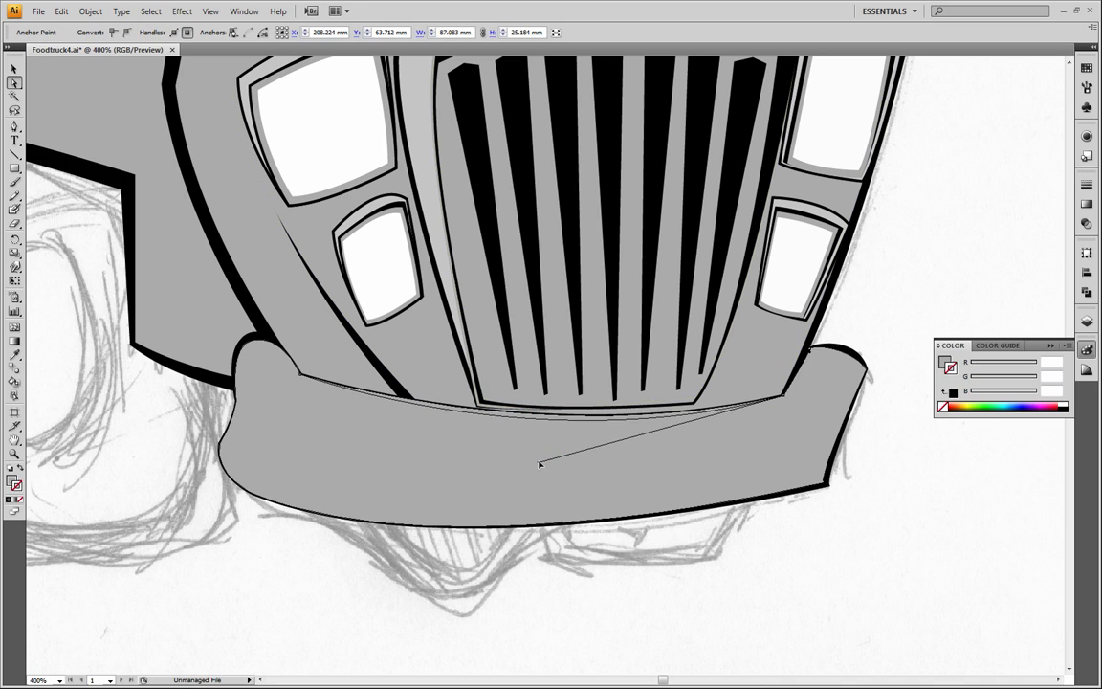
key("Delete")
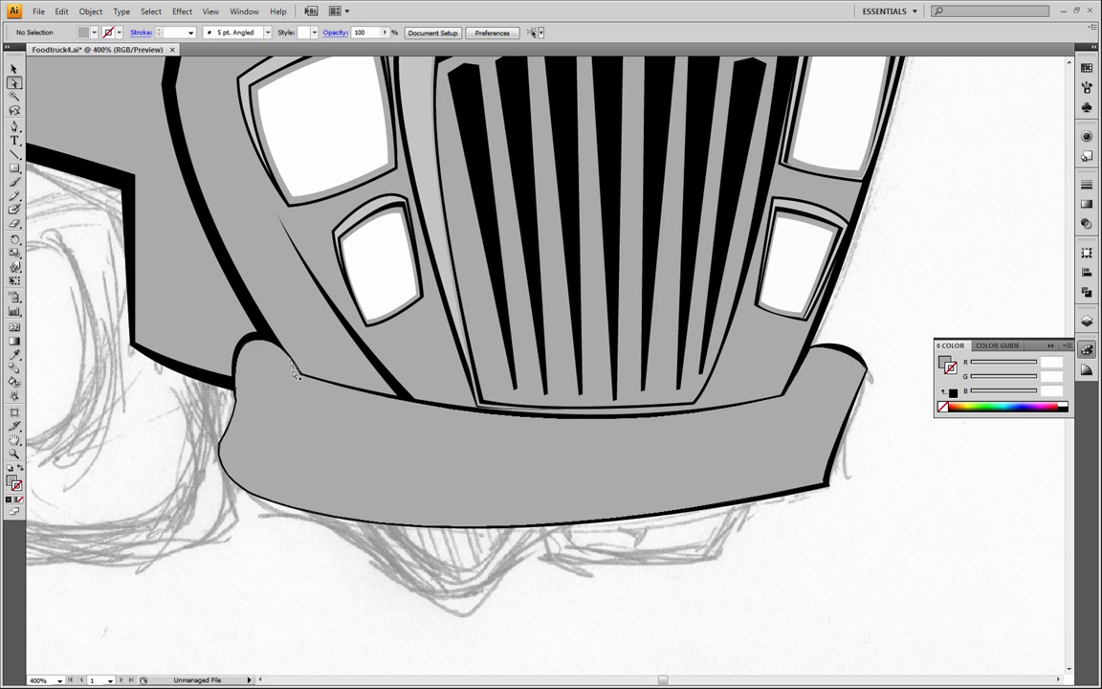
left_click(290, 355)
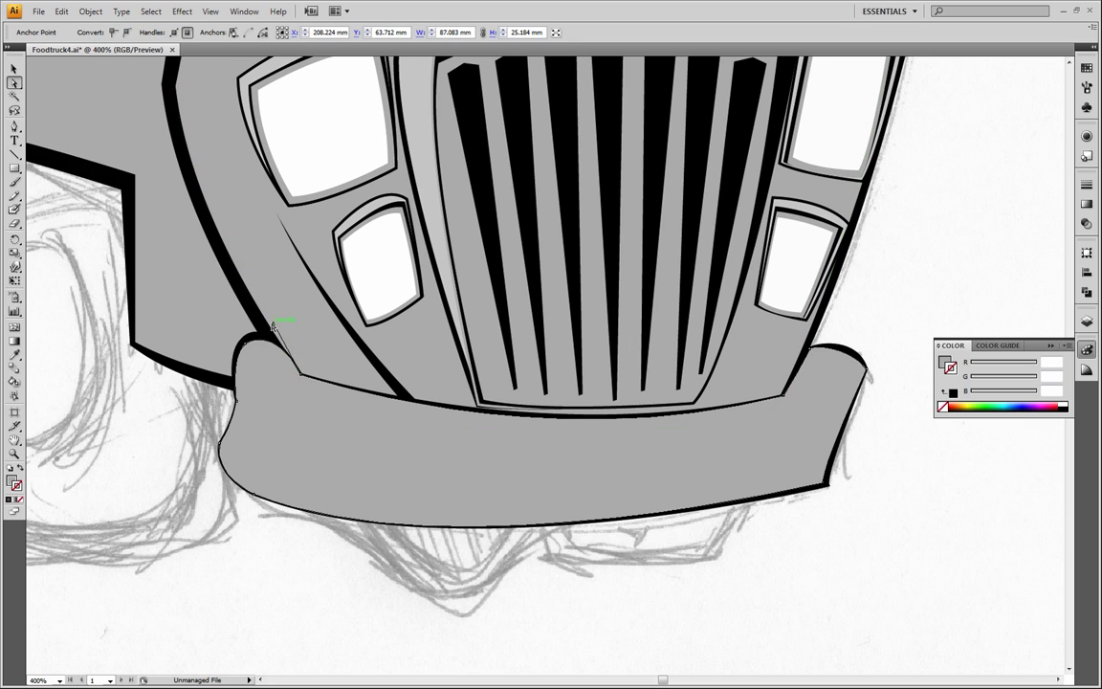
left_click(270, 325)
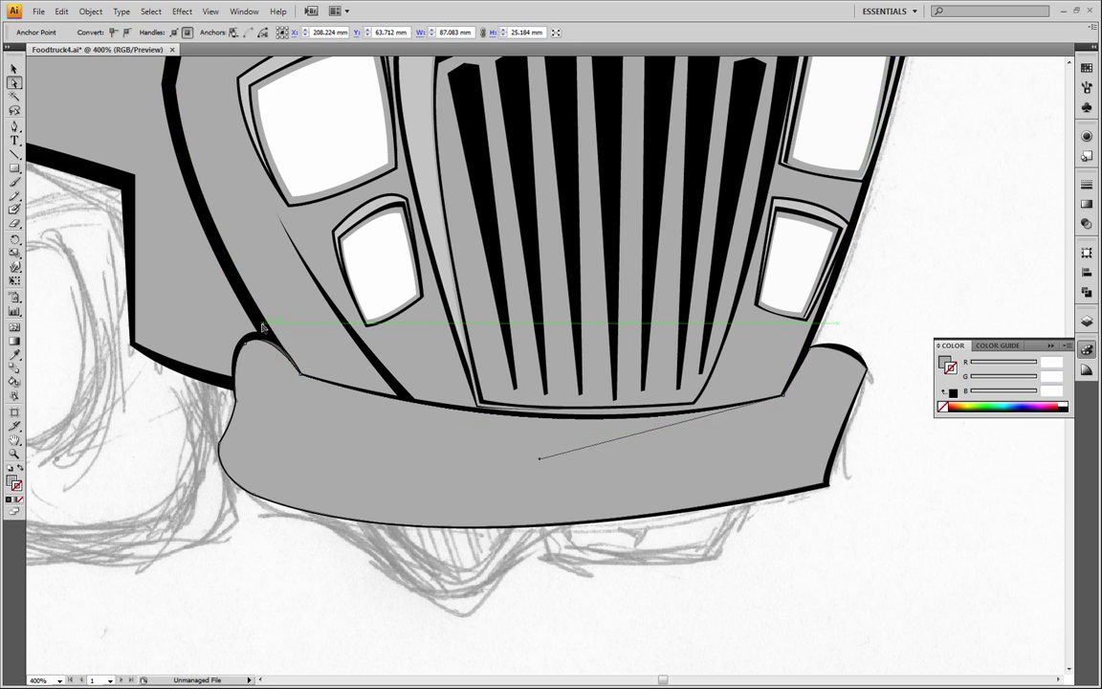
left_click(342, 585)
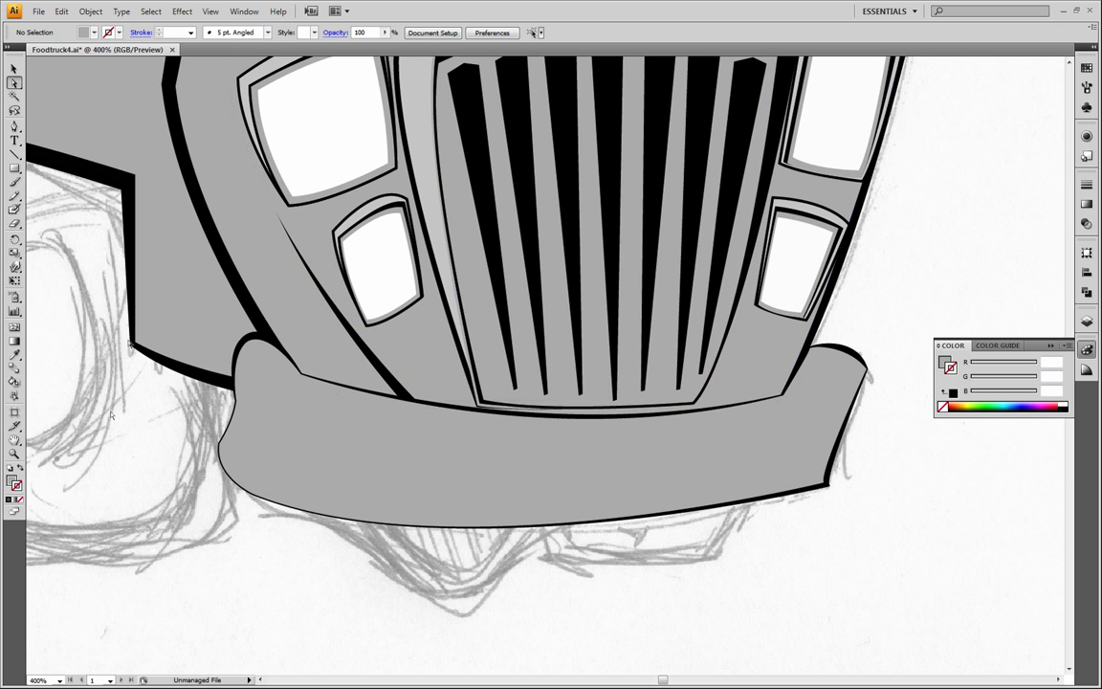
Step: Examine the adjusted bumper and grille outlines against the rest of the truck at 200% magnification
left_click(14, 454)
left_click(421, 430, "alt")
left_click(423, 435, "alt")
mouse_move(598, 413)
left_mouse_down()
mouse_move(507, 432)
mouse_move(501, 456)
left_mouse_up()
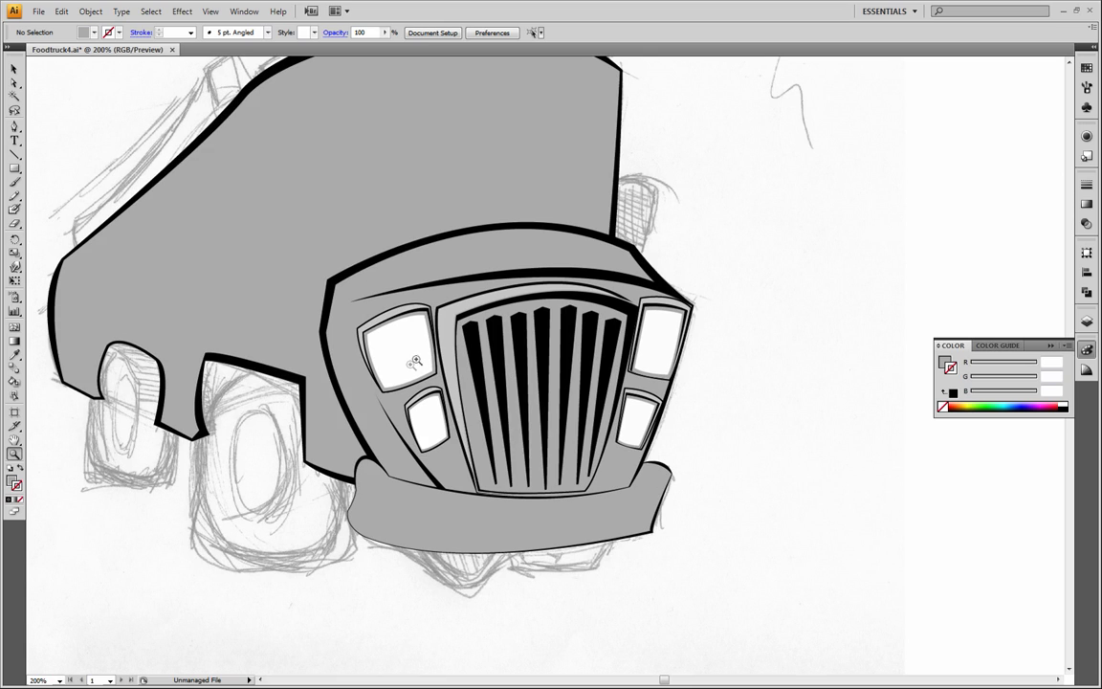